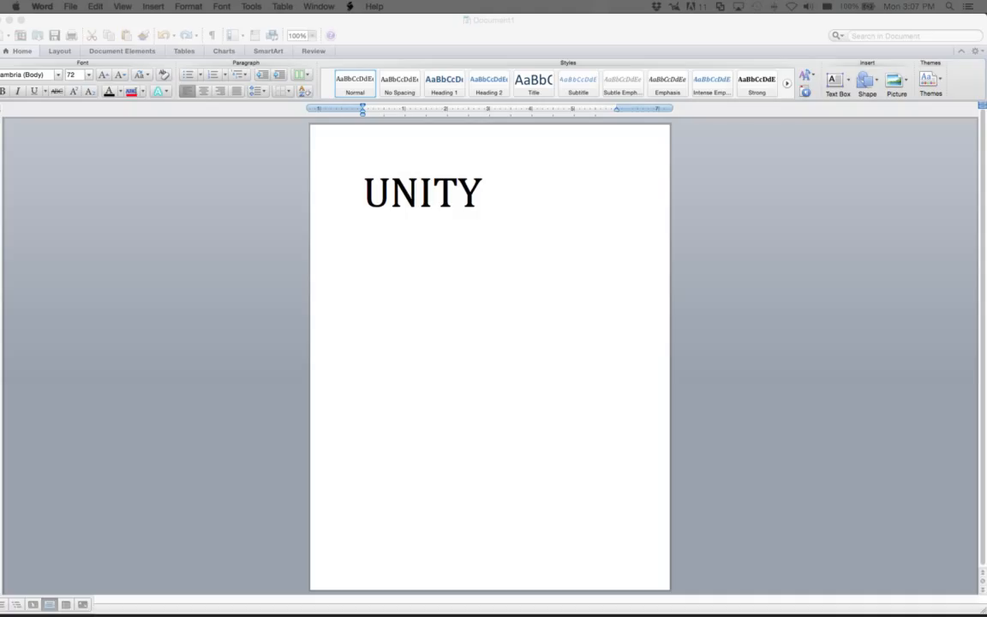
Step: From the Unity launcher, create a new 2D project named Test2D1
key(super+Tab)
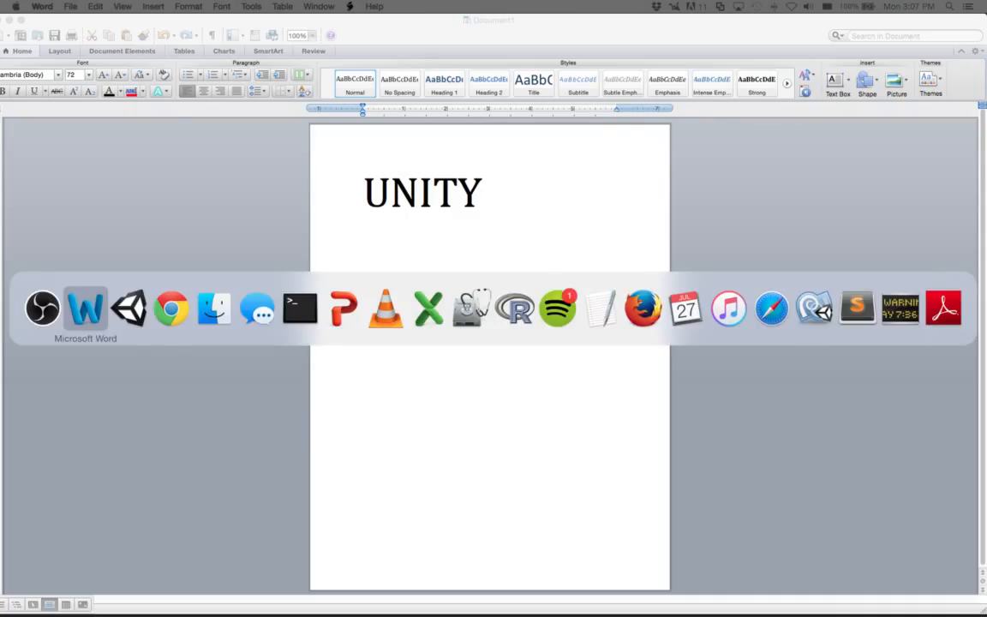
key(super+Tab)
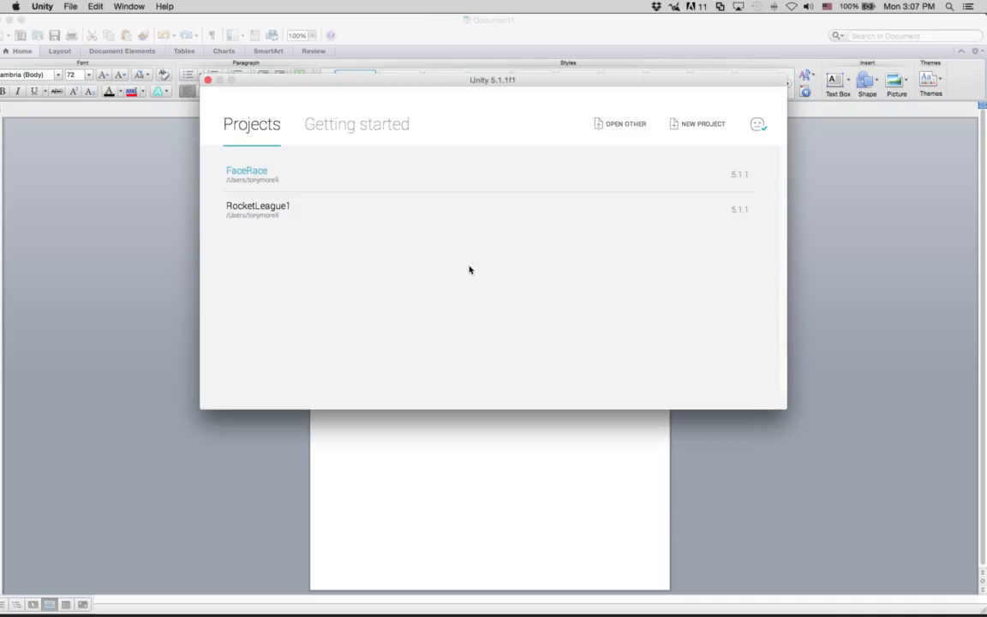
click(701, 133)
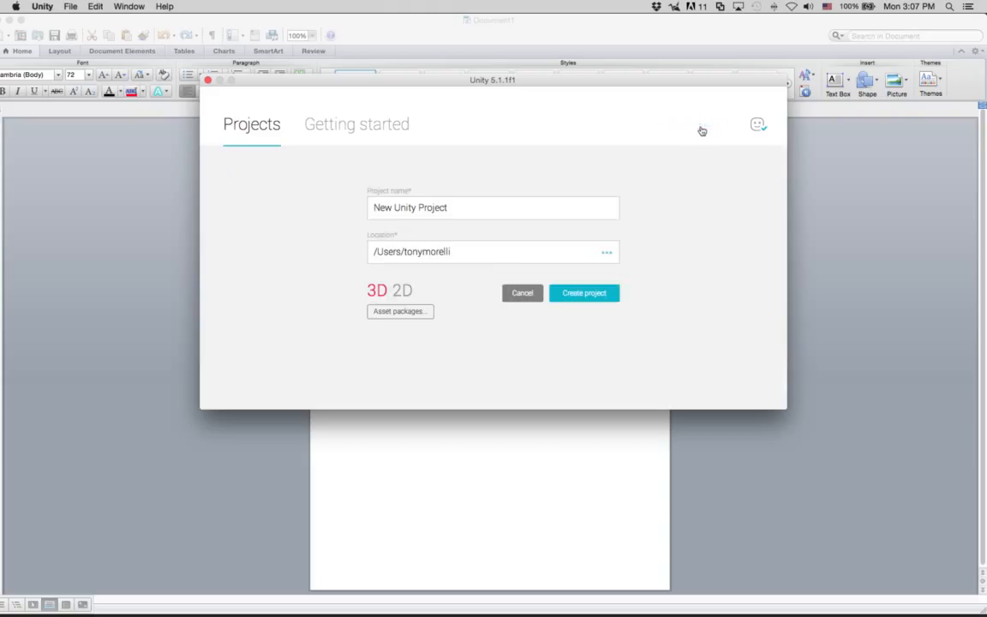
click(373, 207)
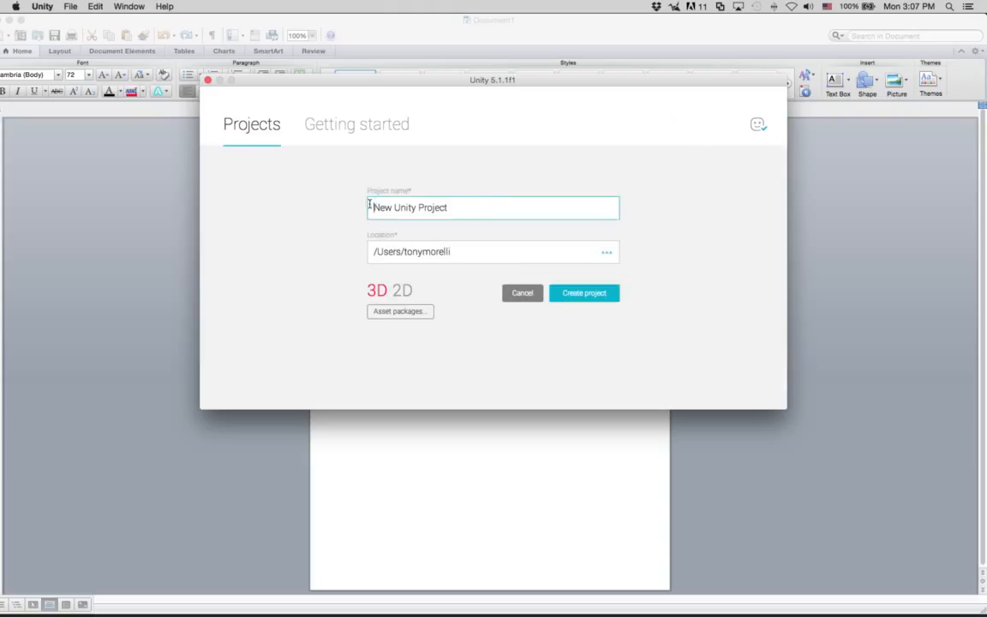
drag(370, 206, 521, 207)
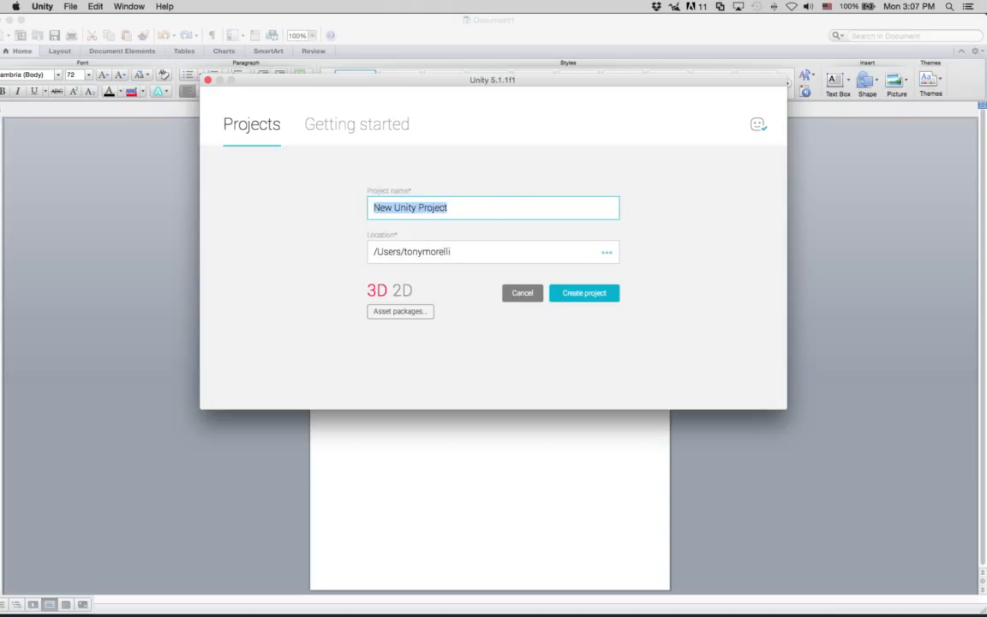
text(Test2D1)
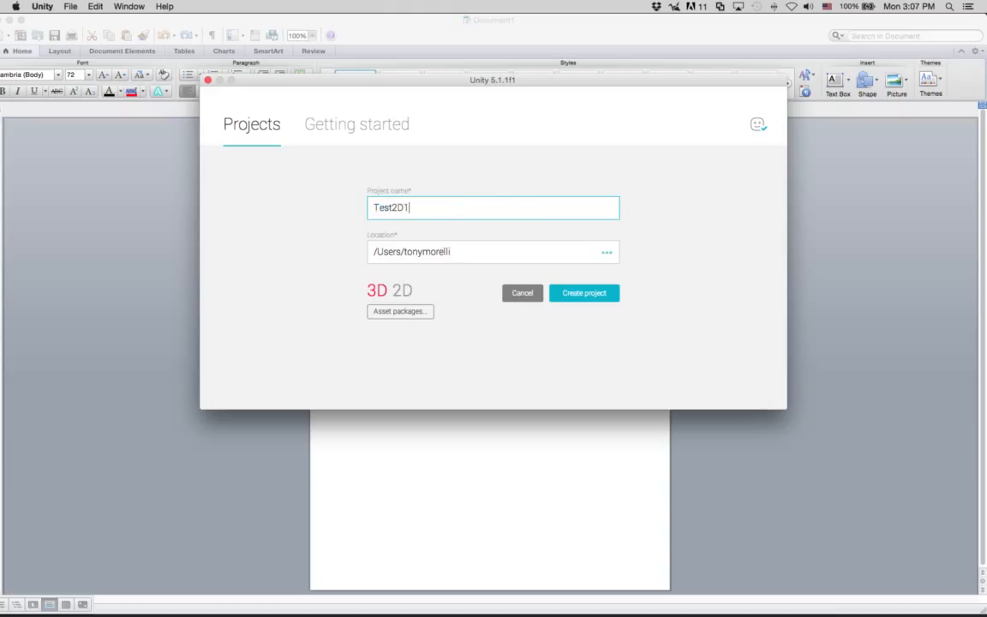
click(402, 291)
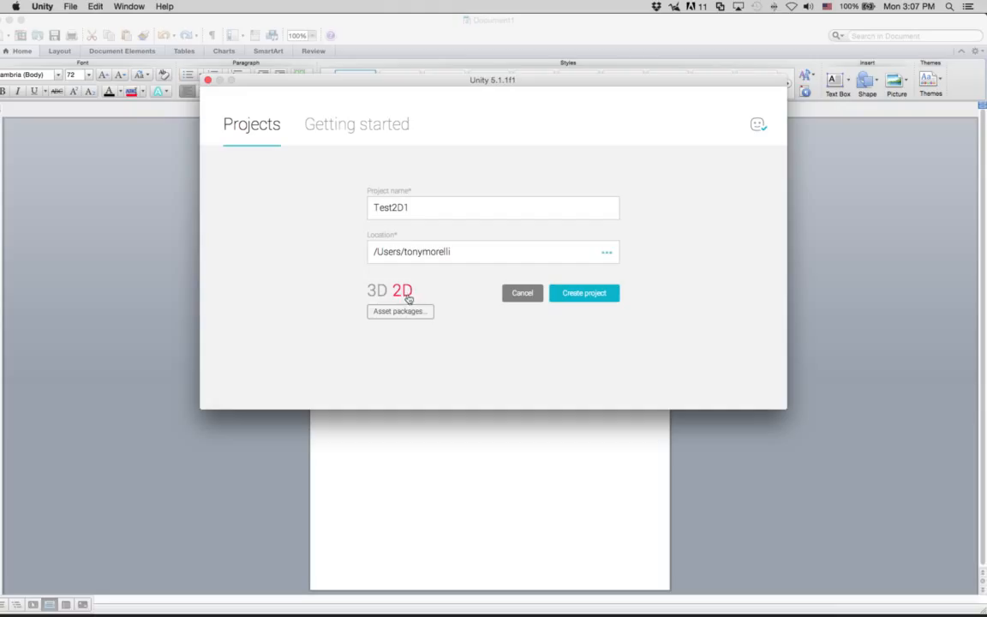
click(602, 295)
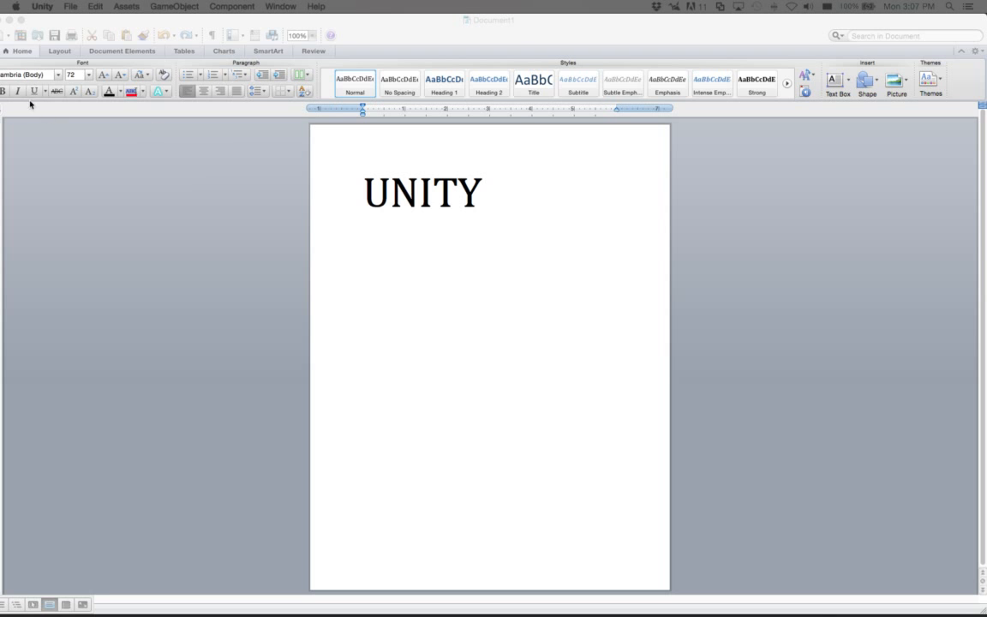
Step: Make the editor window fill the screen and switch to the Scene view
drag(700, 48, 564, 19)
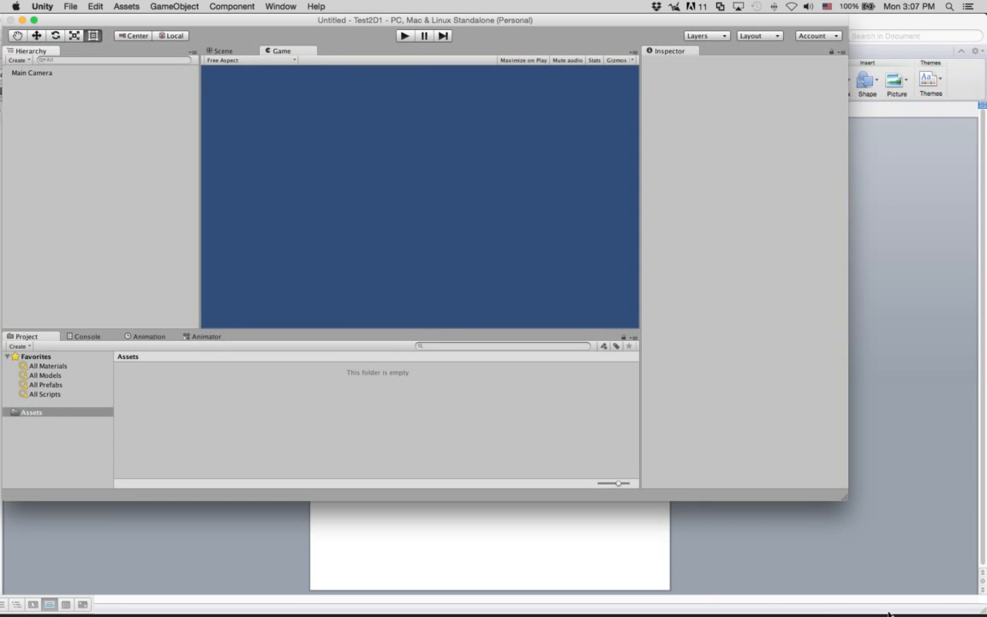
drag(845, 495, 983, 599)
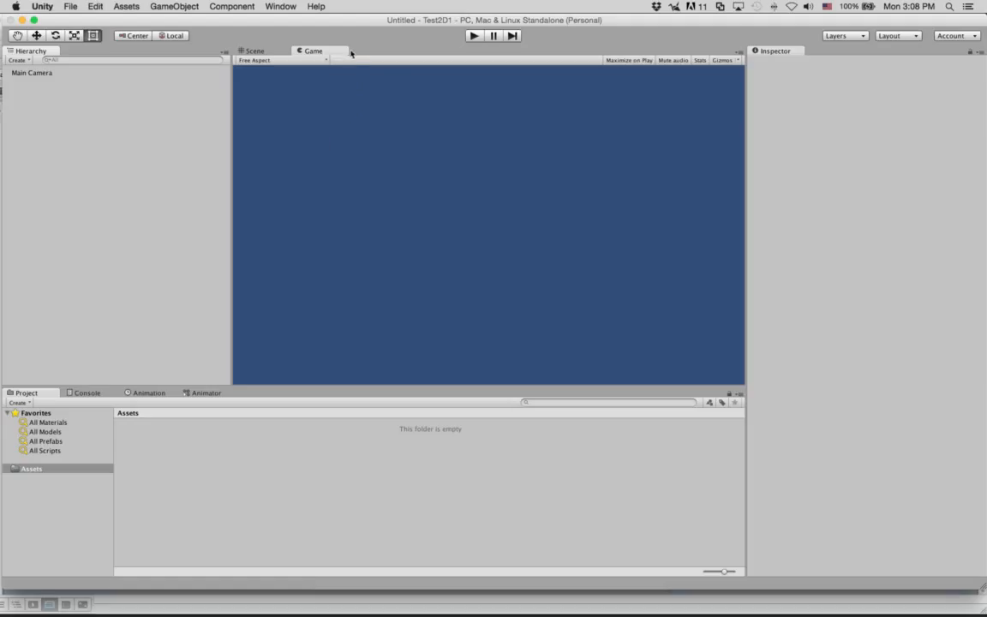
click(261, 52)
click(325, 51)
click(248, 51)
click(304, 51)
click(270, 52)
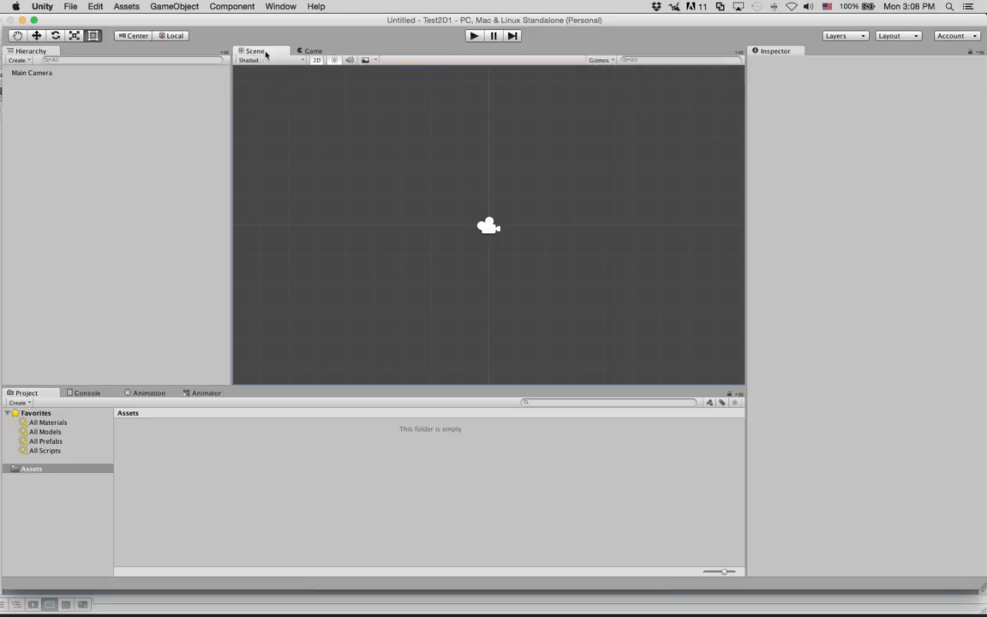
click(317, 51)
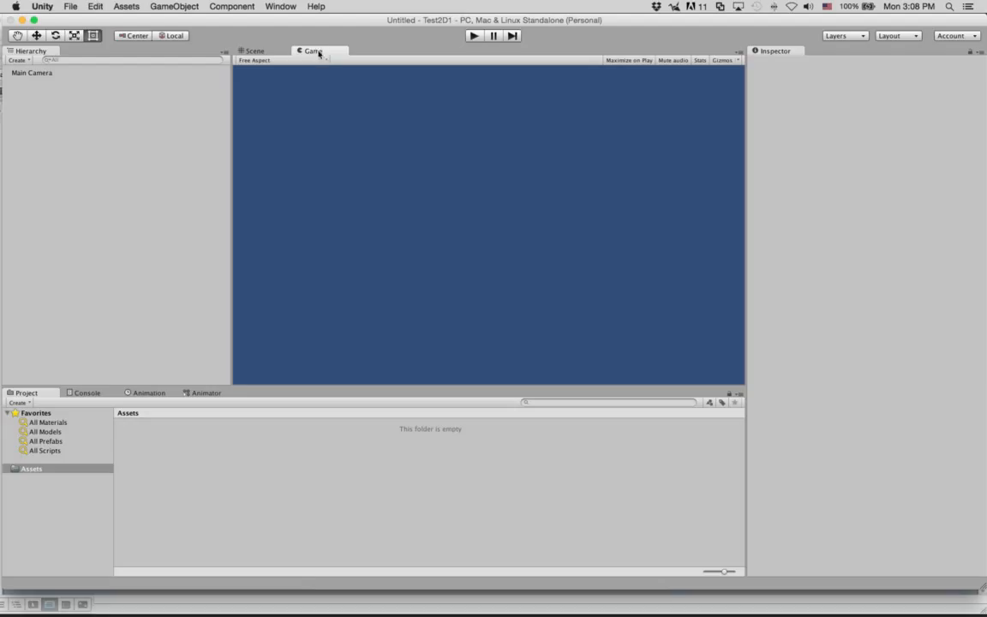
click(250, 50)
Step: Zoom the Scene view and select the Main Camera to inspect its settings
scroll(459, 195, down, 3)
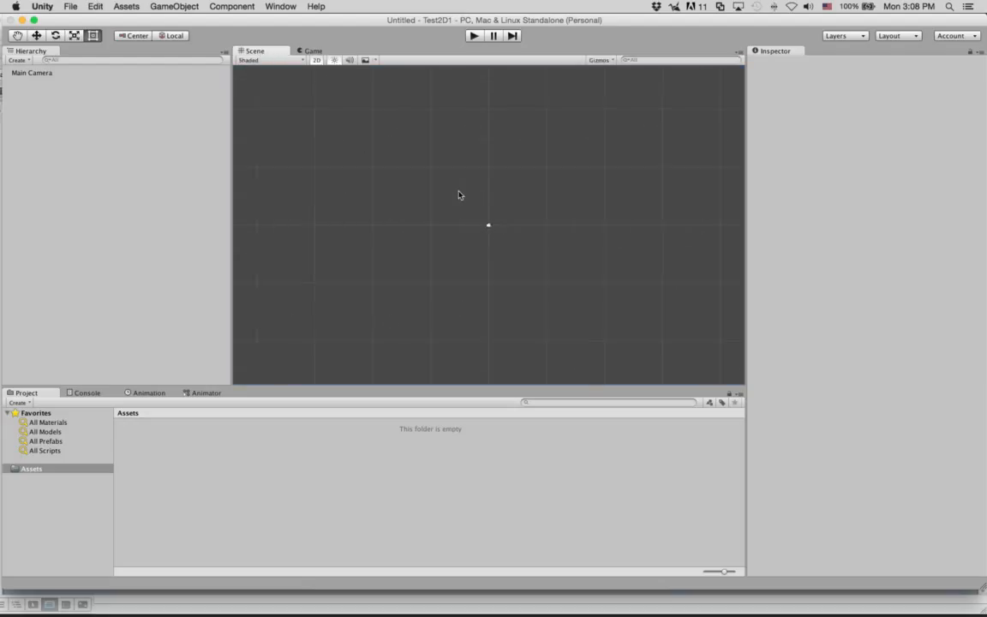
scroll(458, 195, up, 3)
scroll(459, 195, down, 2)
click(39, 73)
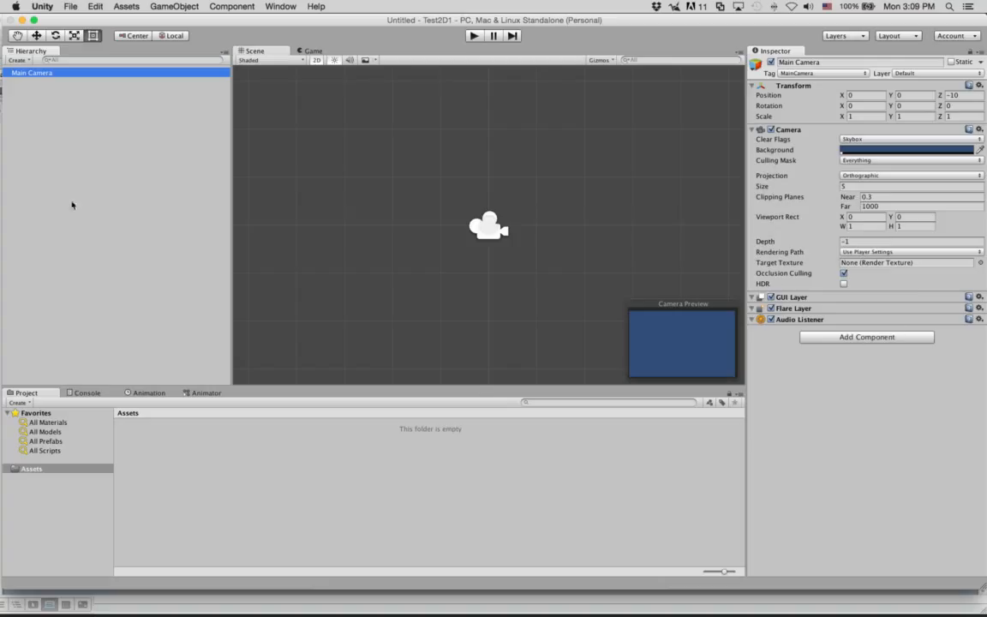
Step: Reselect the Main Camera, float the Inspector panel, and dock it back on the right
click(43, 96)
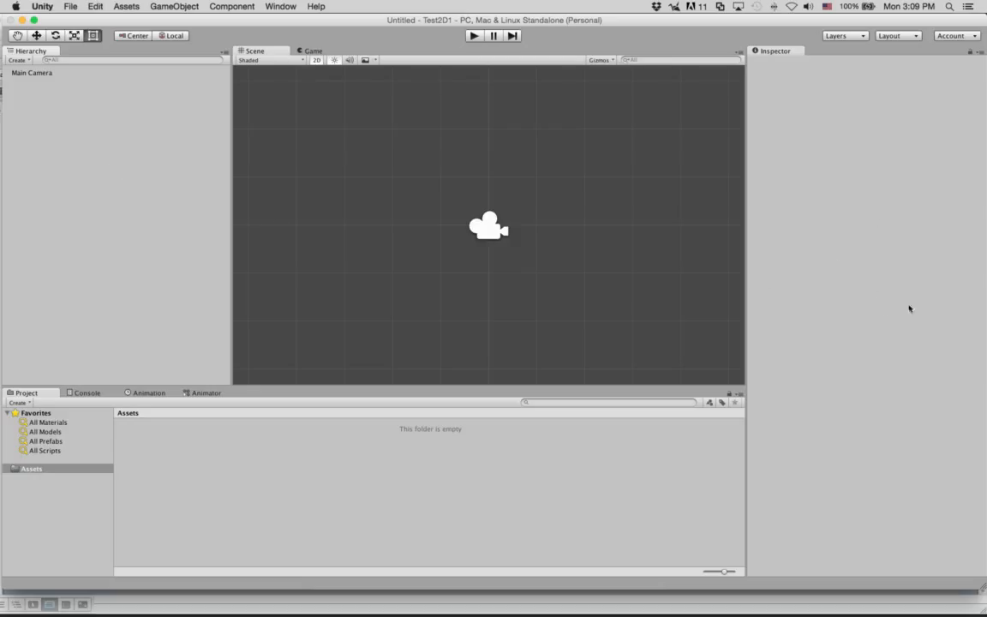
click(26, 74)
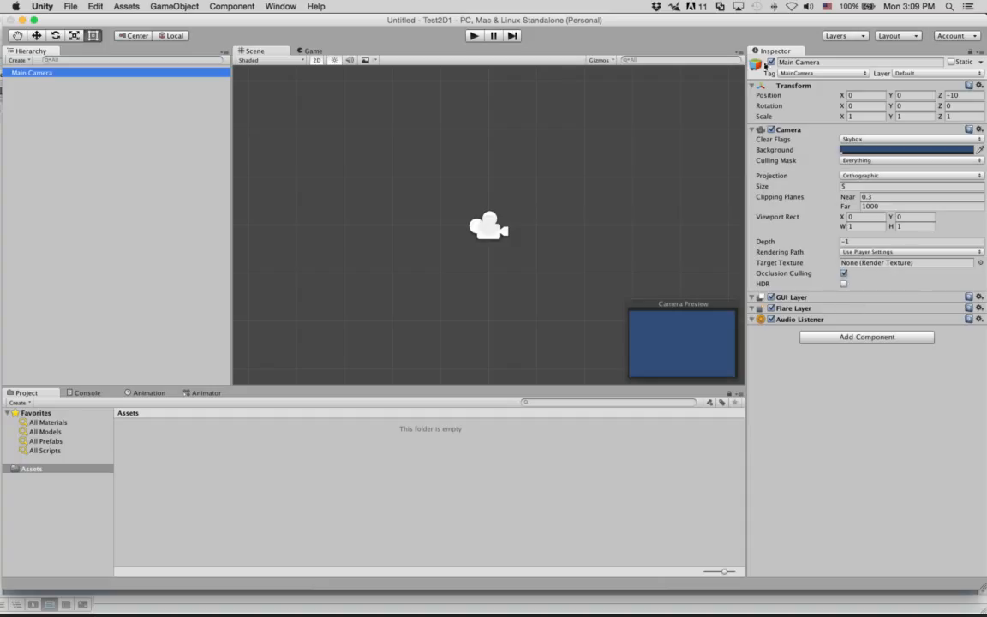
click(767, 52)
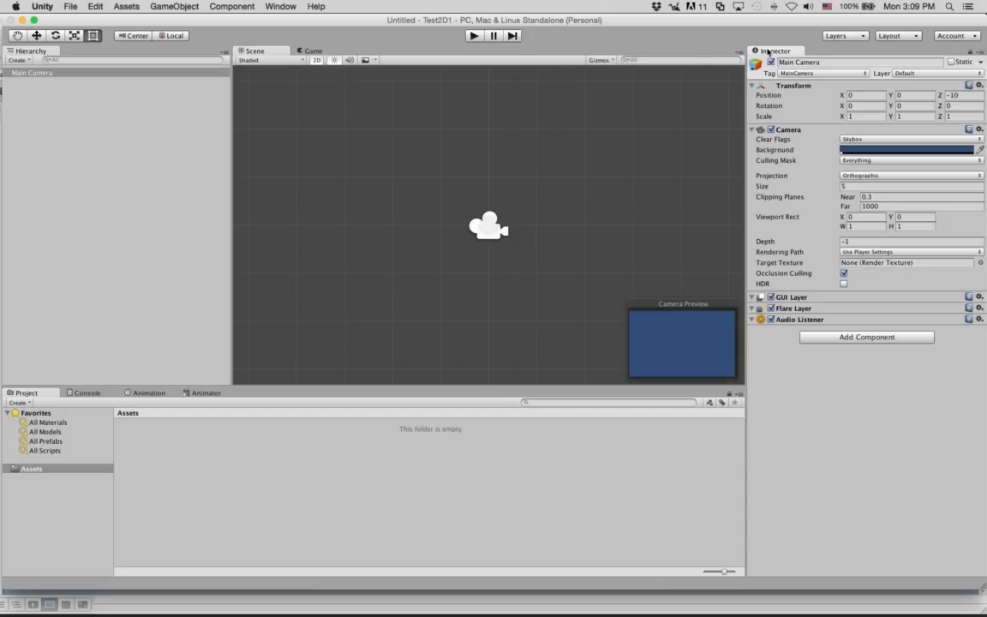
drag(769, 53, 595, 49)
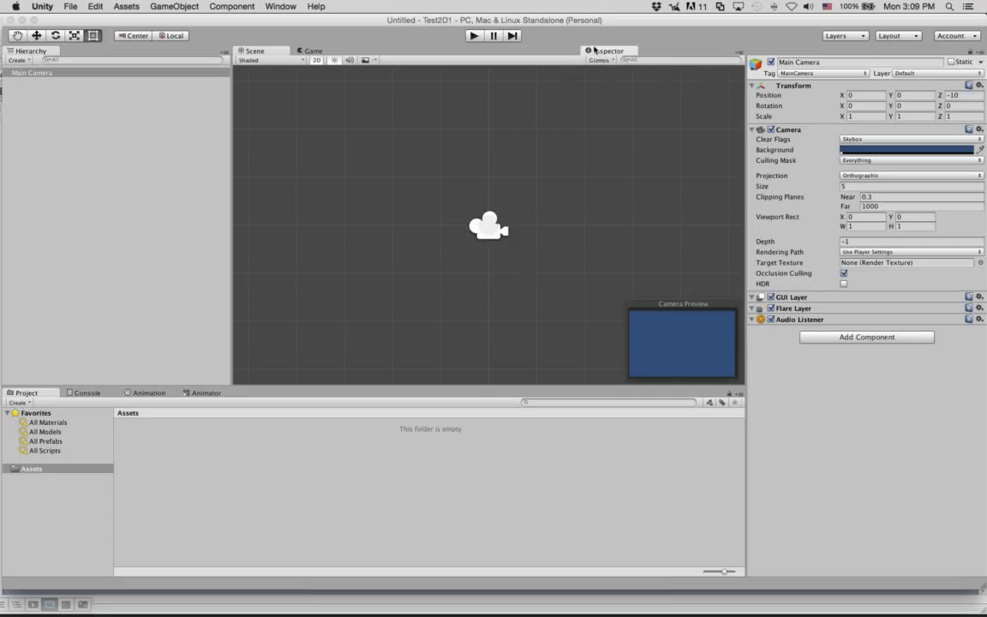
drag(594, 50, 807, 168)
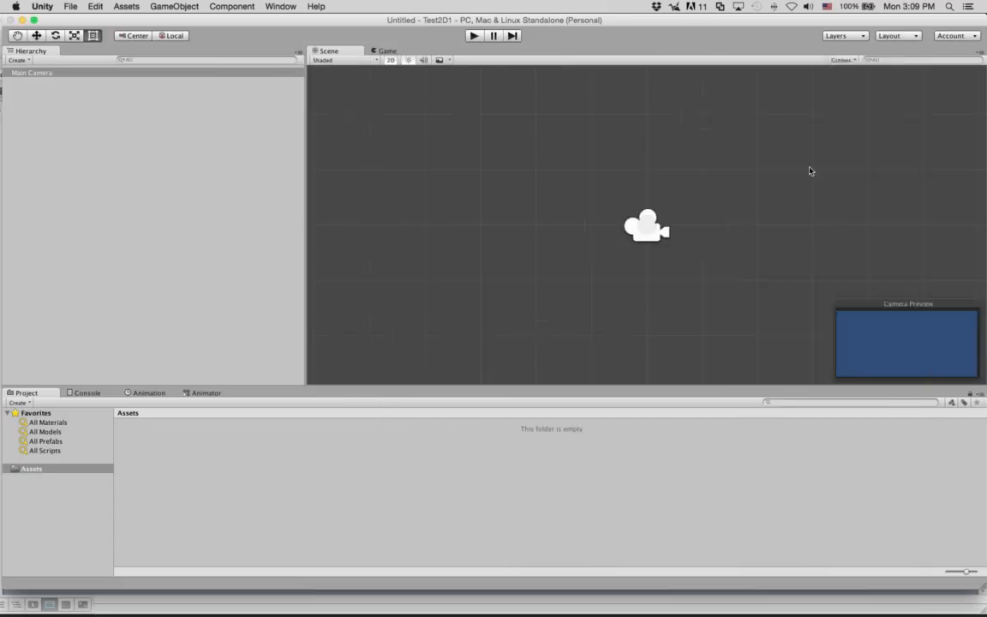
drag(721, 23, 976, 156)
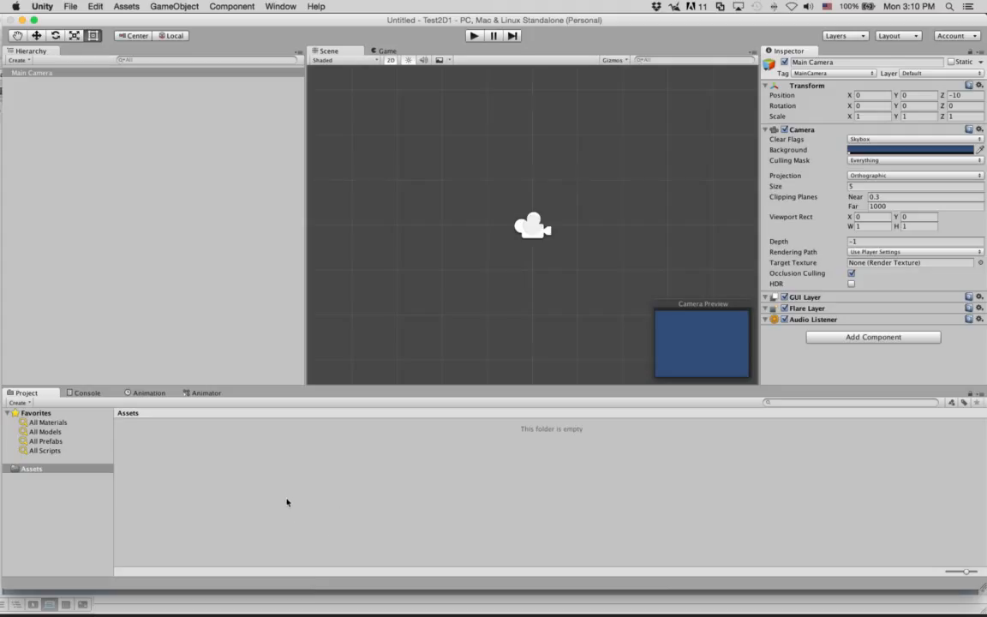
click(87, 393)
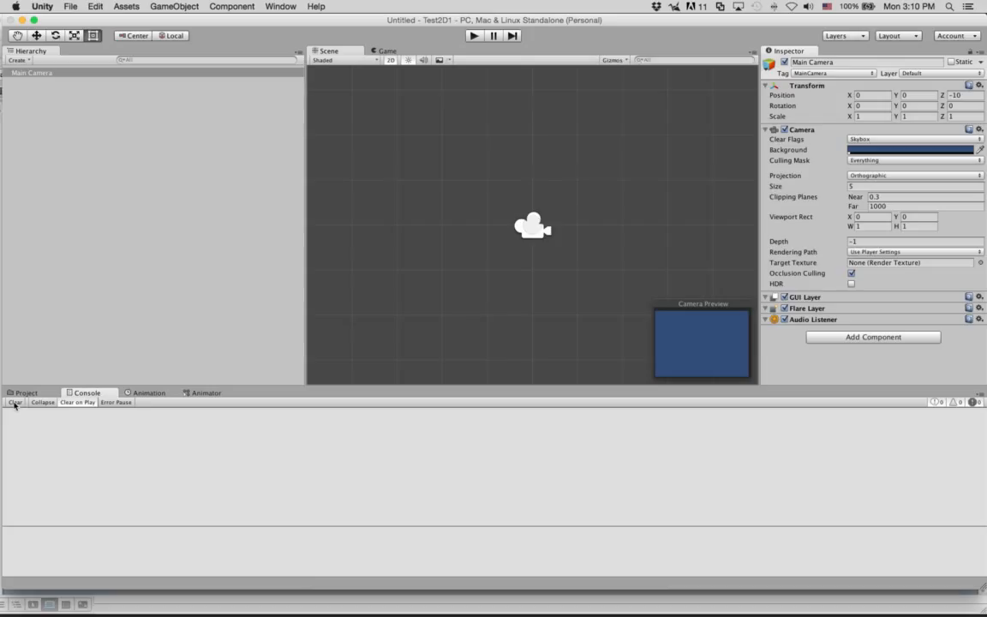
click(144, 393)
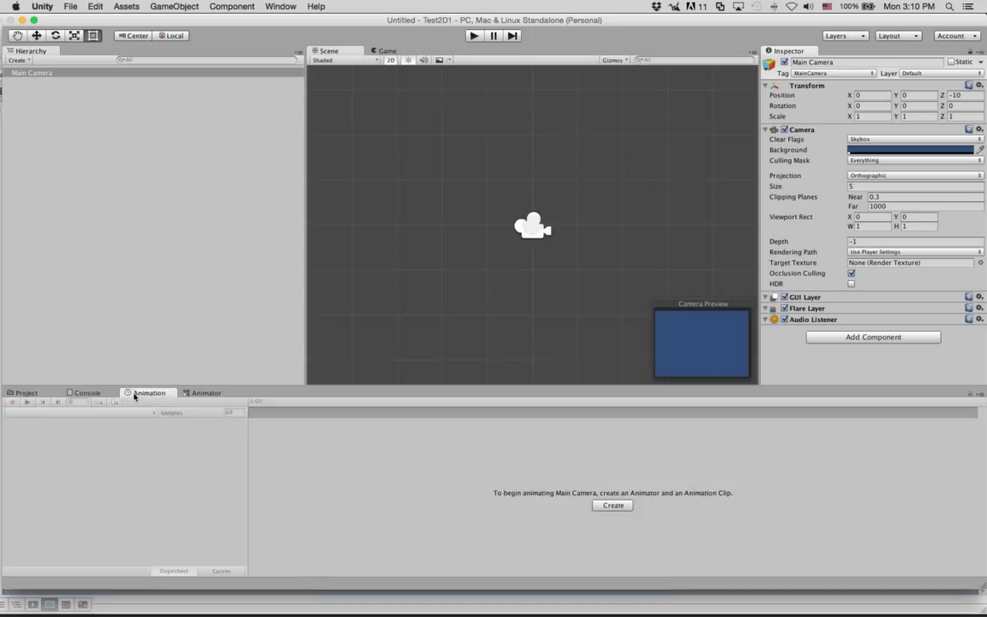
click(202, 393)
click(137, 393)
click(86, 393)
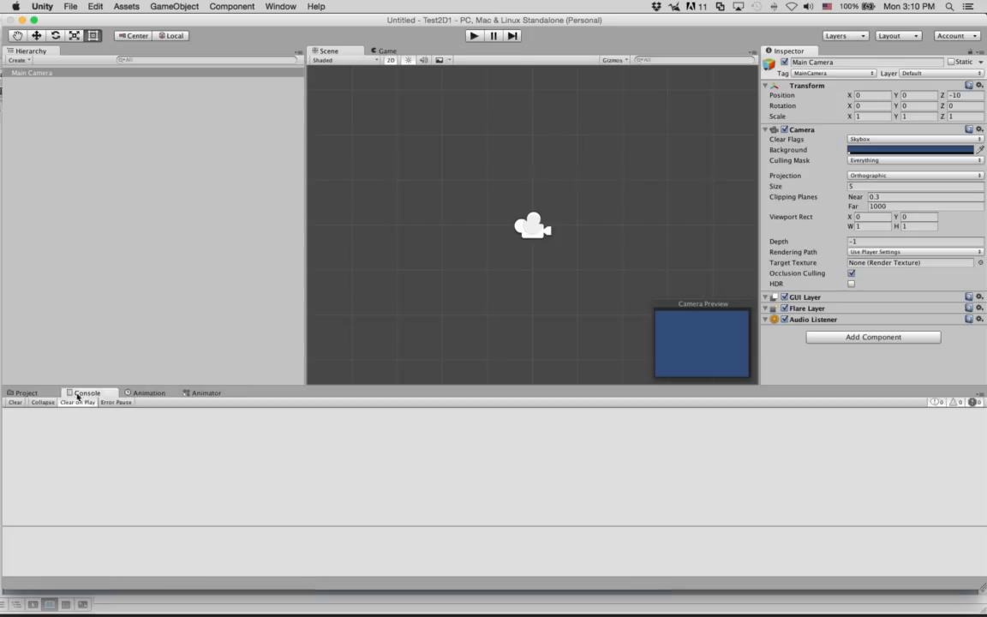
click(26, 393)
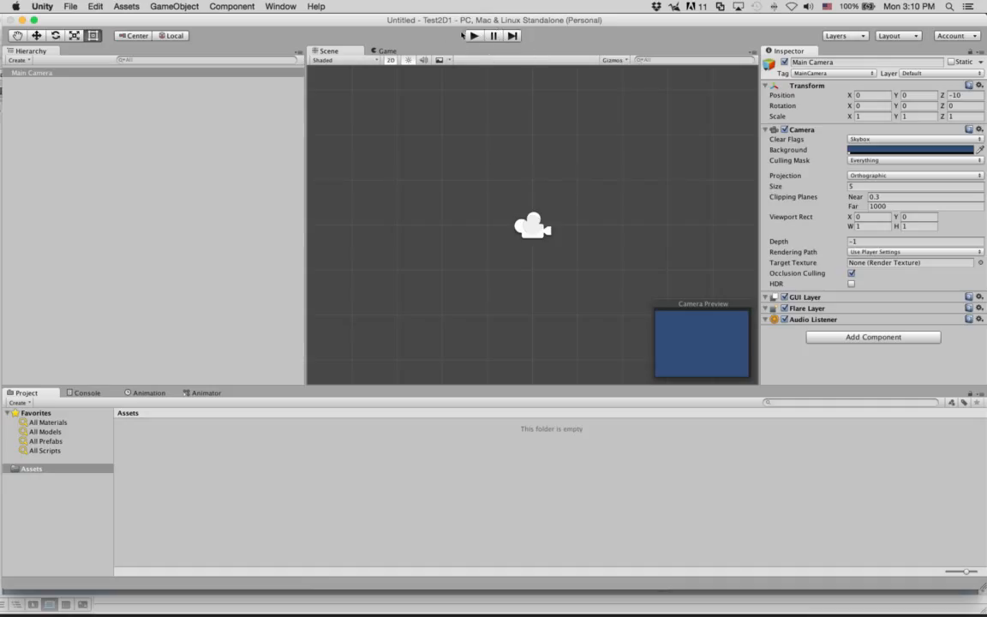
click(476, 37)
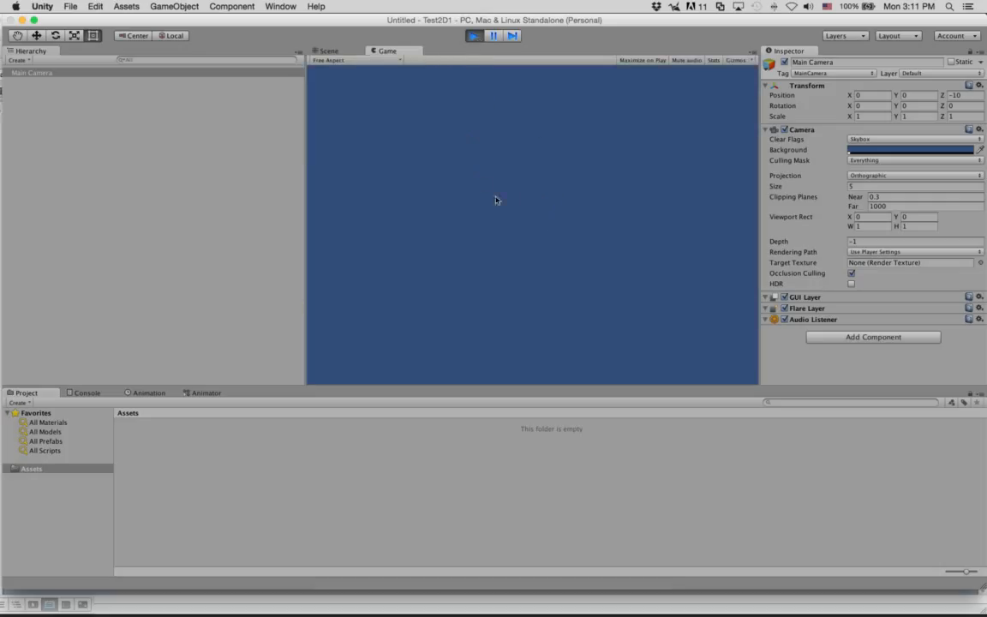
click(472, 36)
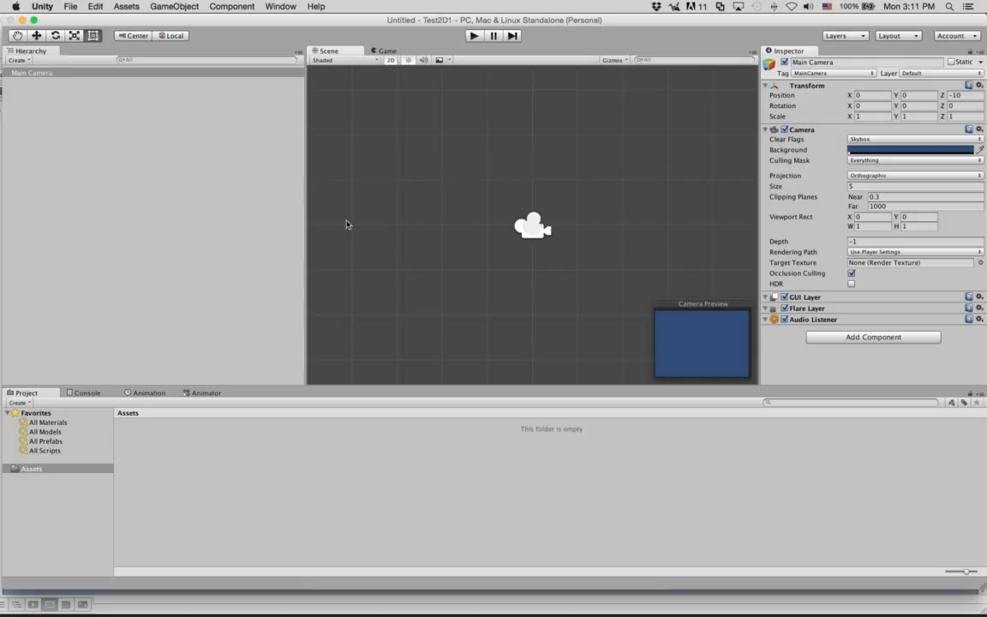
Step: Cycle through the Move, Rotate, Scale and Rect tools, then step back to the Hand tool
click(36, 35)
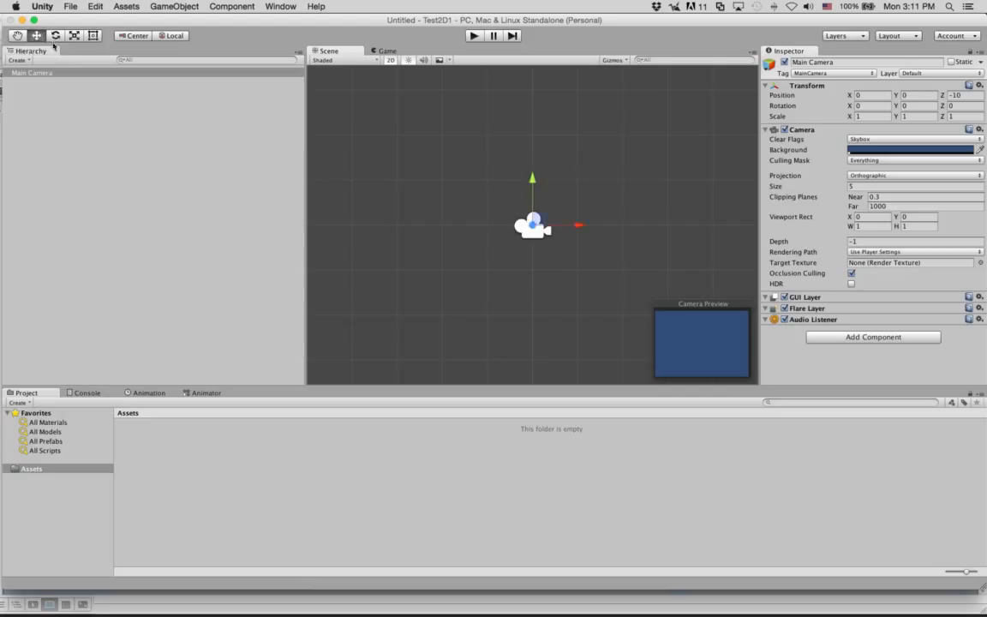
click(56, 35)
click(74, 35)
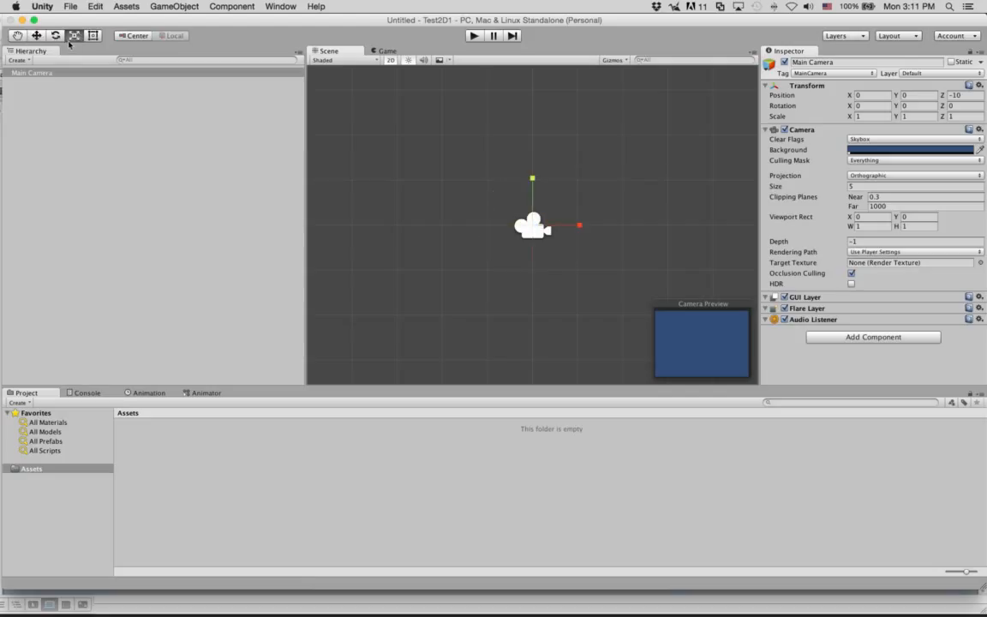
click(92, 36)
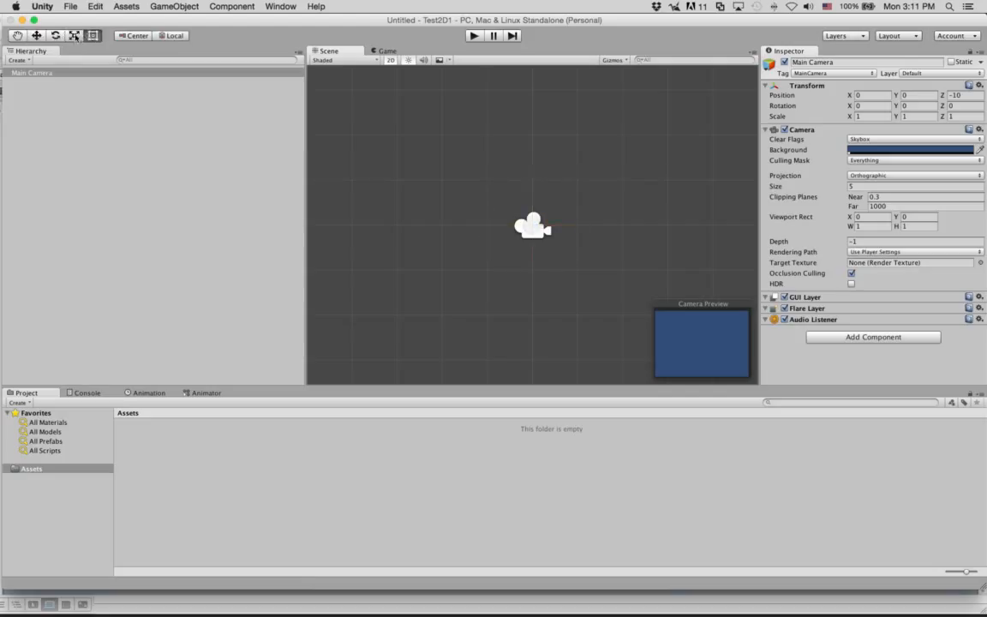
click(73, 36)
click(55, 36)
click(36, 35)
click(18, 35)
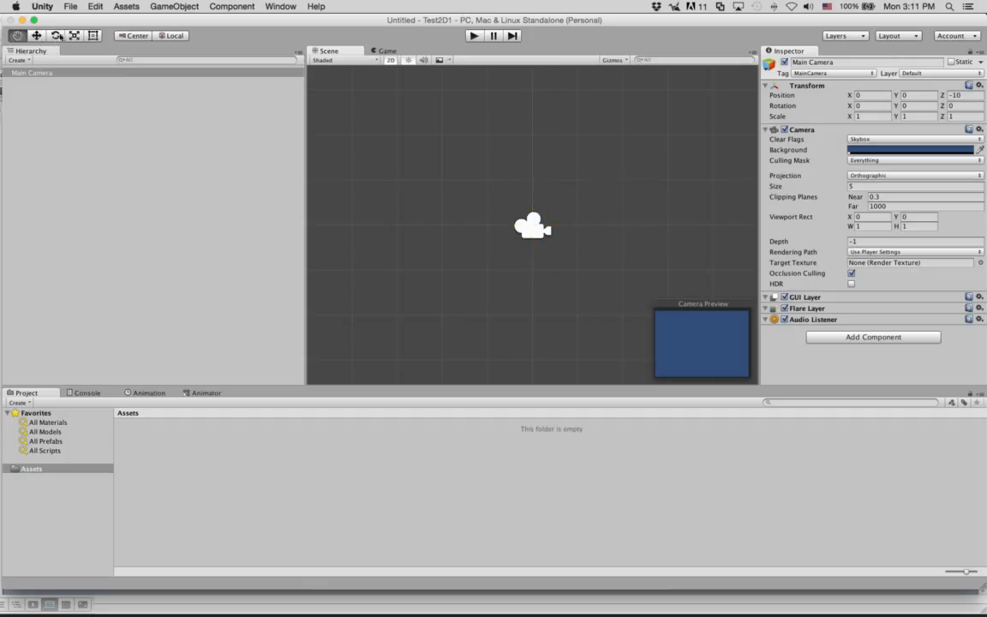
Step: Run through Move, Rotate, Scale and Rect on the camera once more, ending on Hand
click(36, 35)
click(56, 35)
click(74, 36)
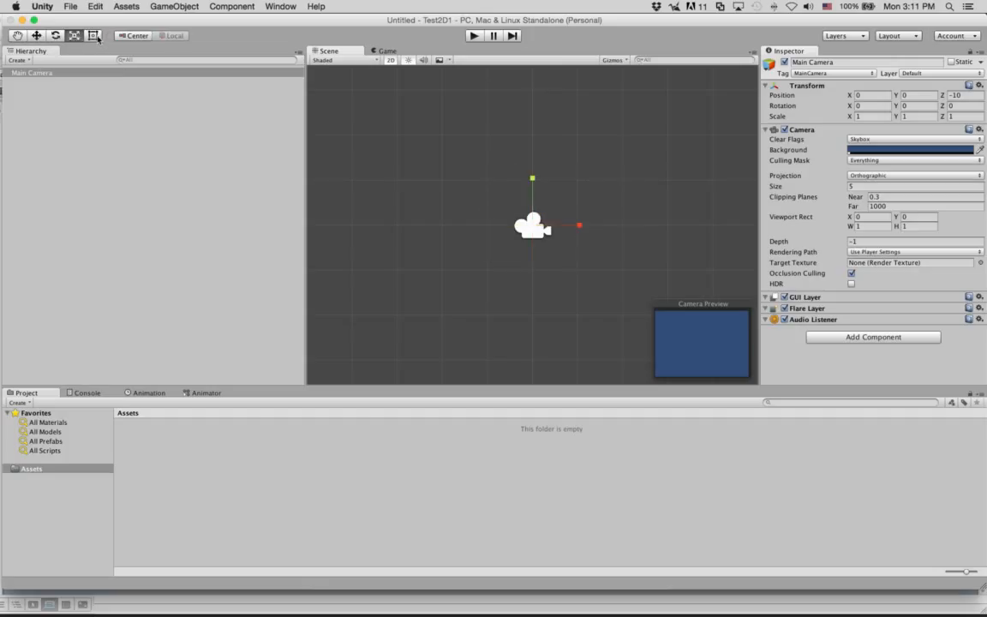
click(94, 36)
click(17, 35)
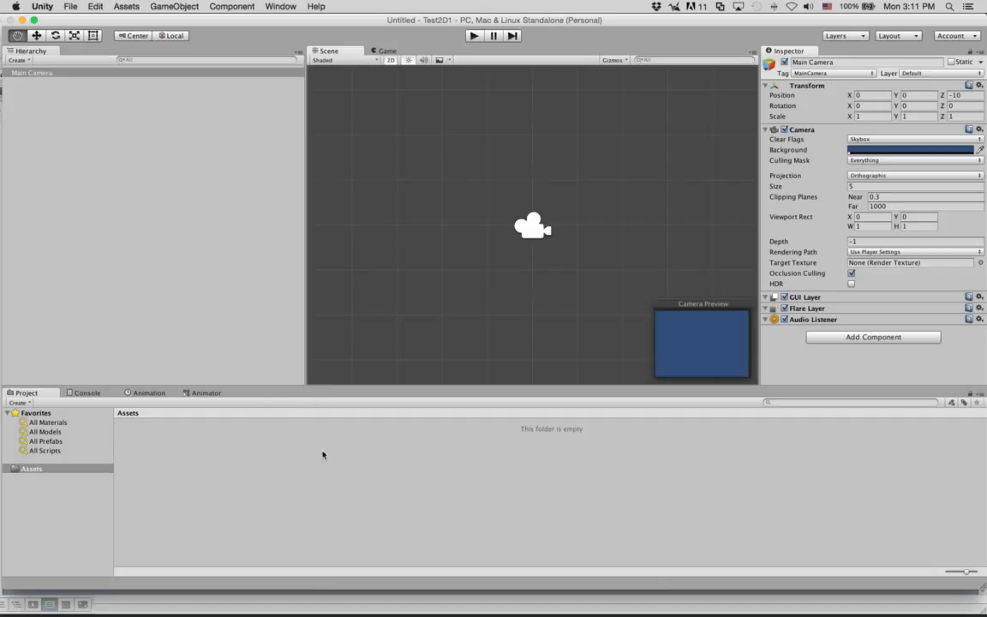
Step: Open the Asset Store, centre its window, and scroll through the home page
click(279, 6)
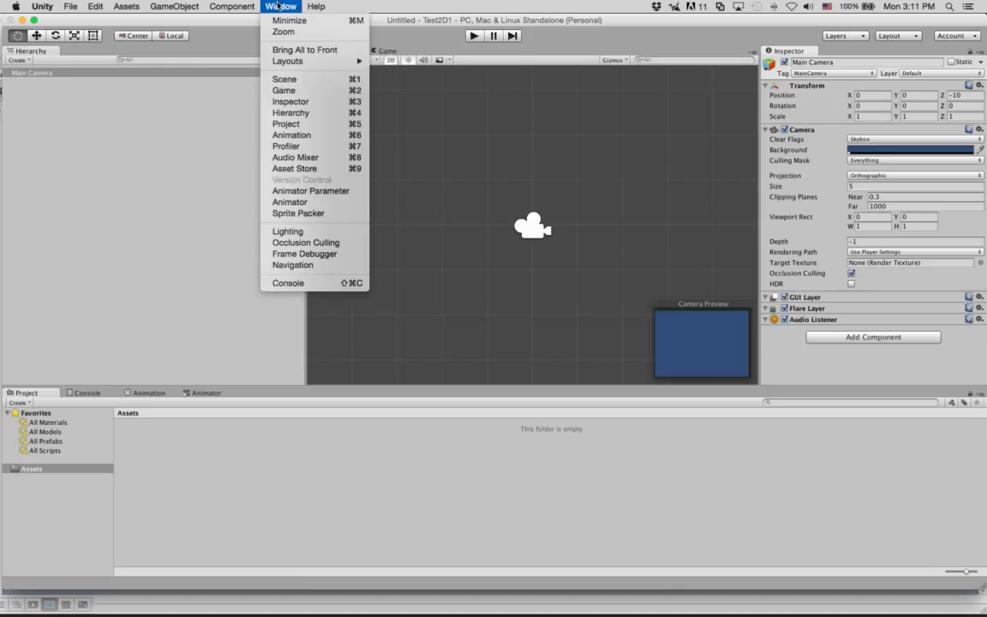
click(298, 169)
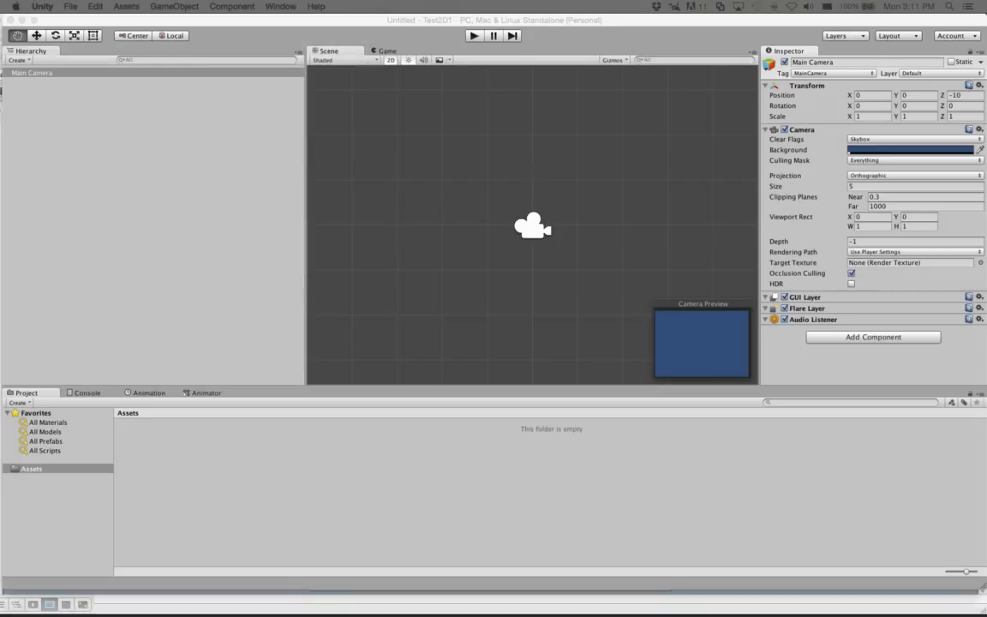
drag(0, 69, 520, 61)
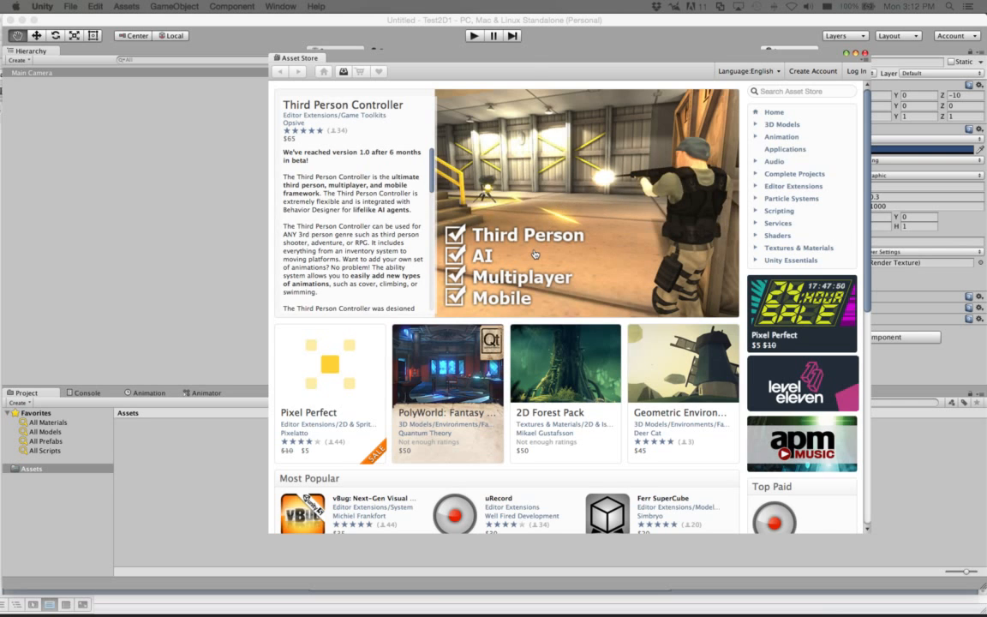
scroll(514, 249, down, 3)
scroll(535, 254, down, 5)
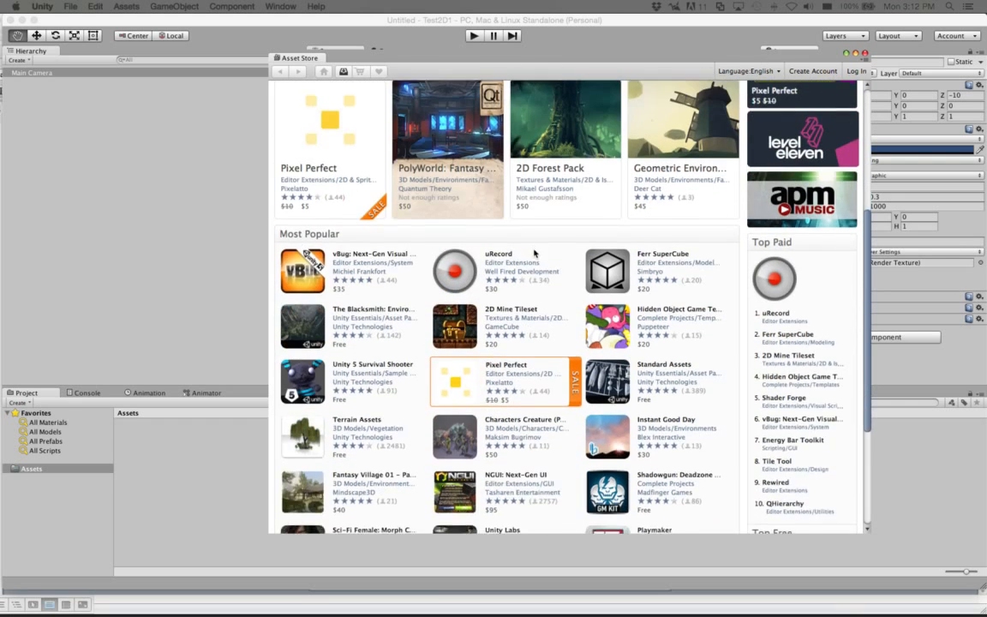
scroll(535, 254, down, 2)
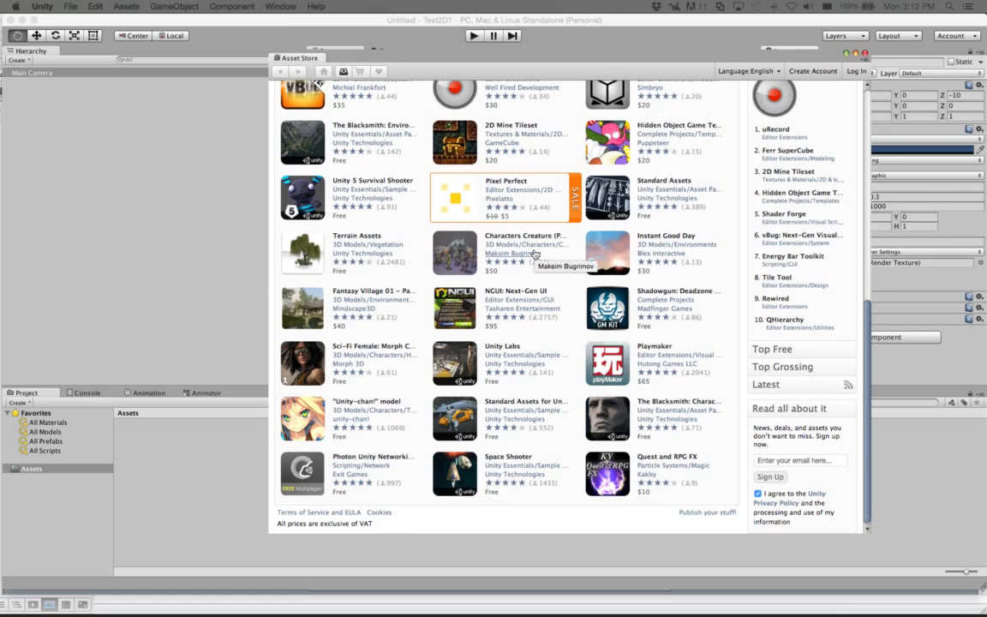
scroll(535, 253, up, 8)
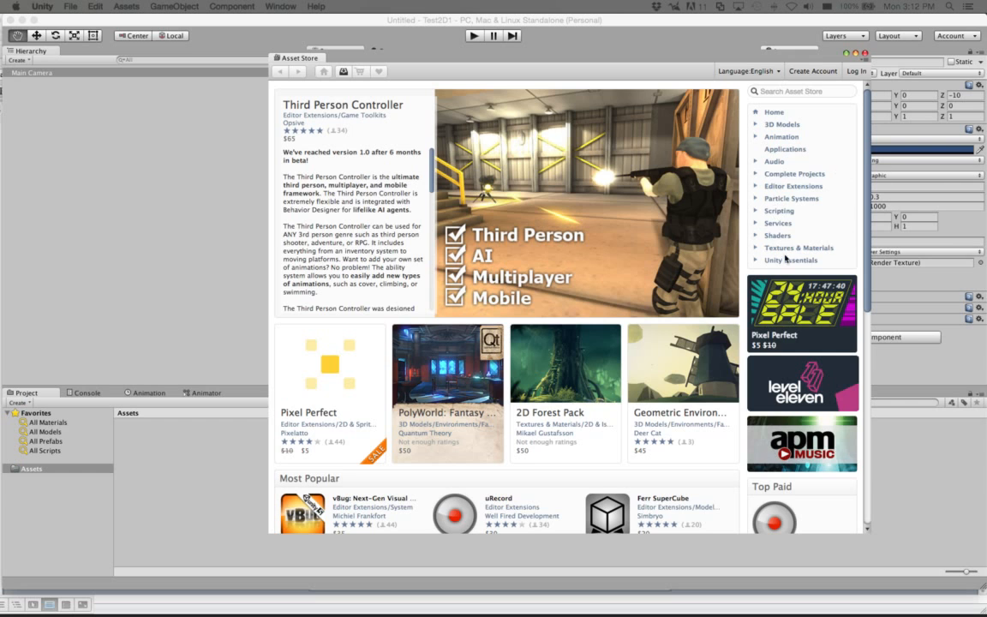
Step: Browse the Complete Projects category and its Unity Tech Demos subcategory
click(790, 174)
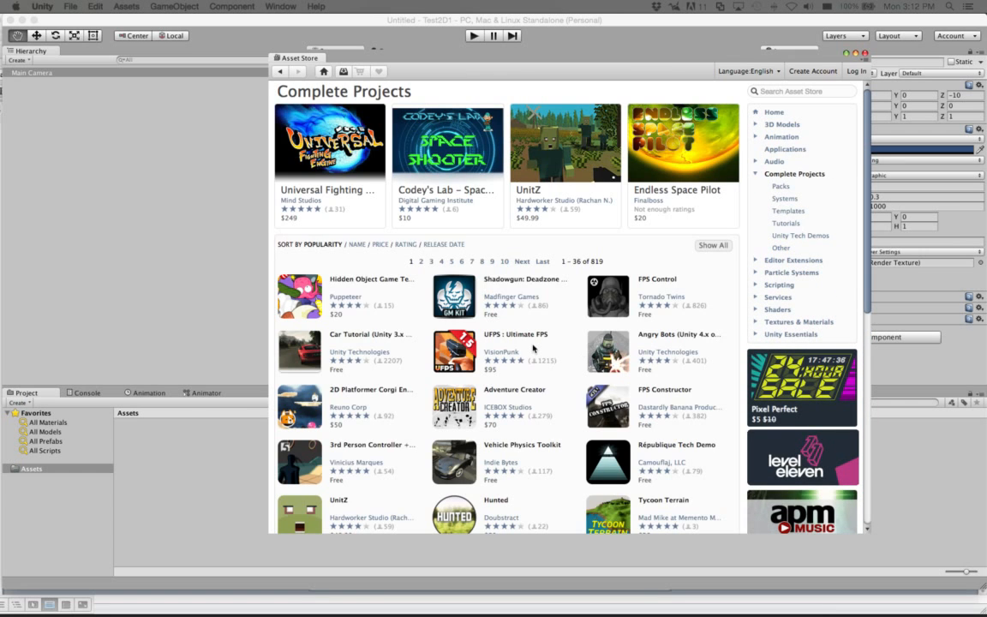
scroll(532, 347, down, 5)
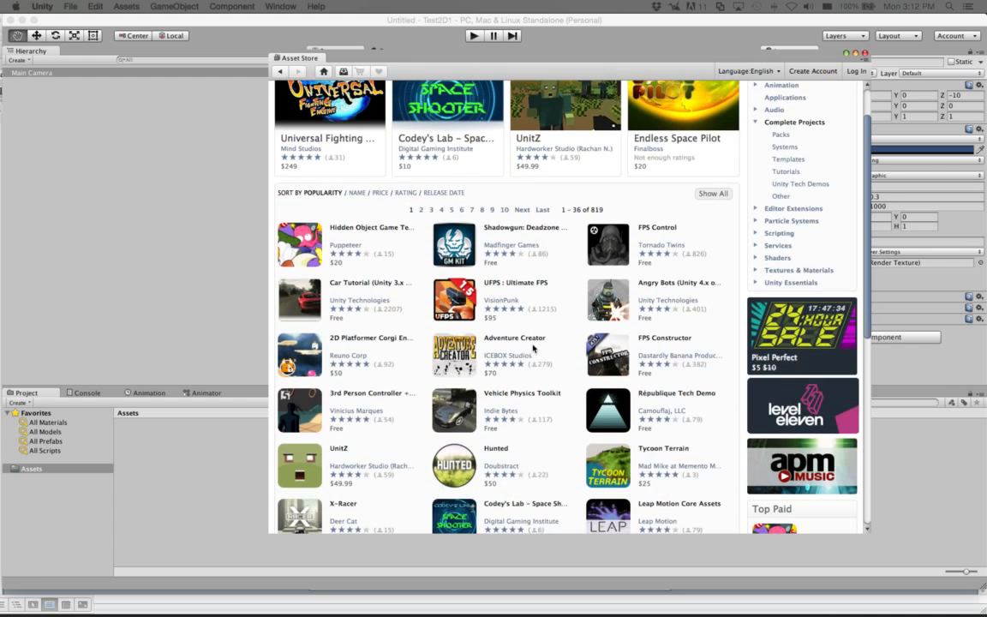
scroll(532, 347, down, 4)
scroll(533, 347, down, 8)
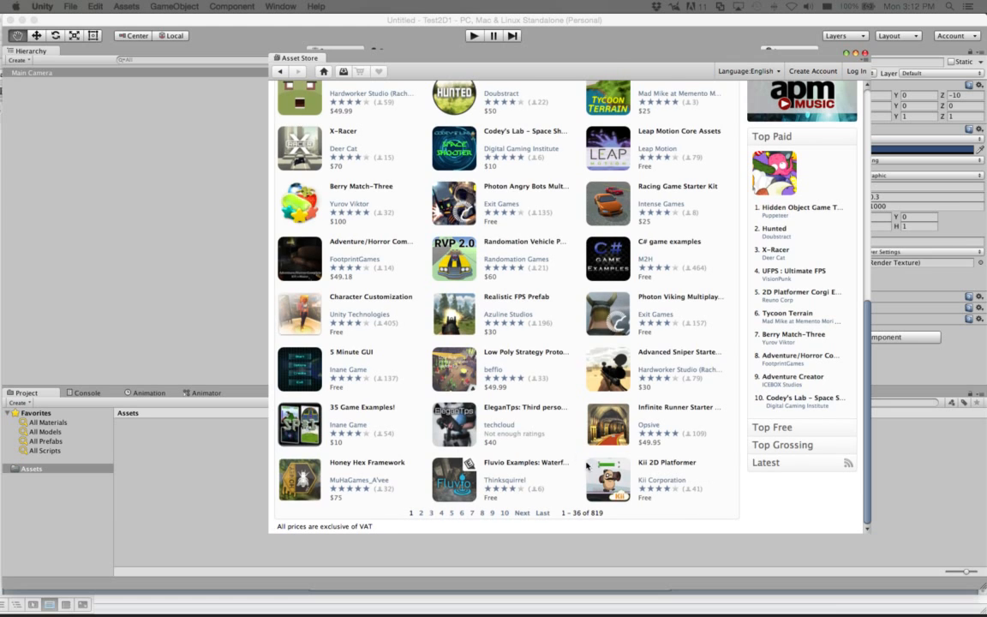
scroll(653, 469, up, 1)
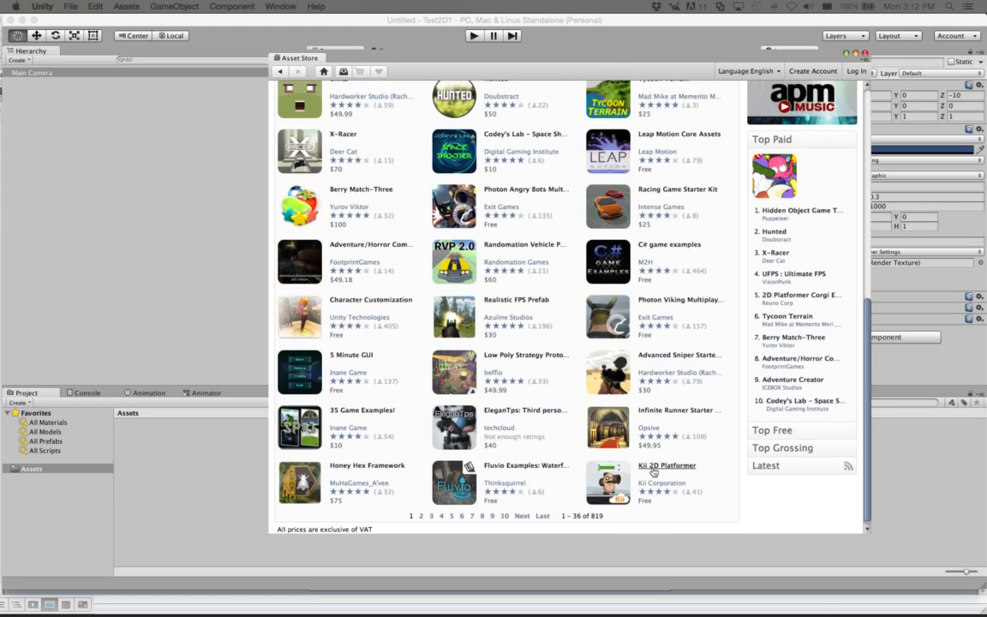
scroll(653, 469, up, 5)
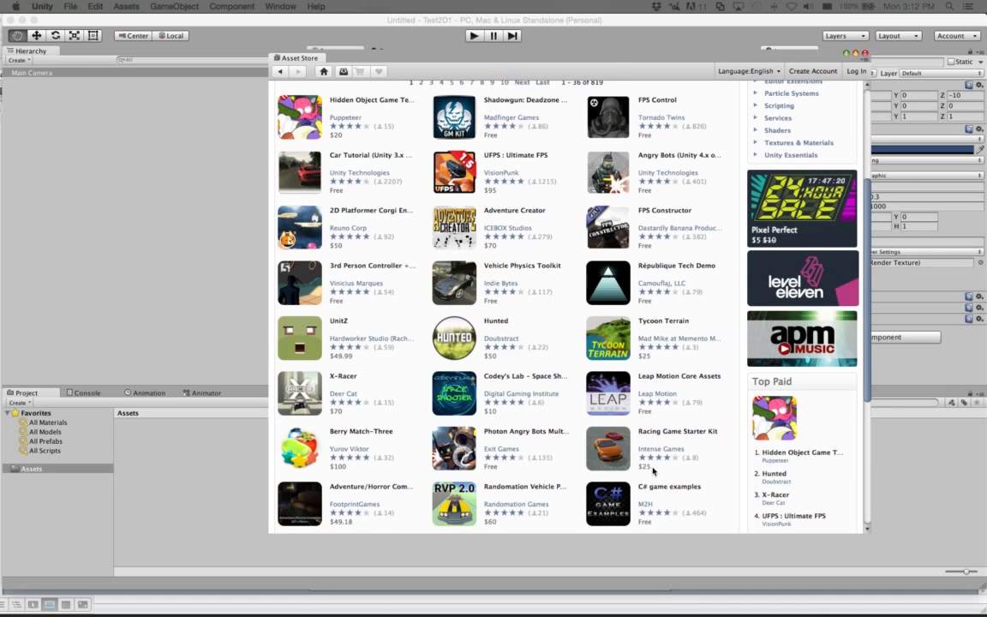
scroll(653, 469, down, 2)
scroll(652, 469, up, 6)
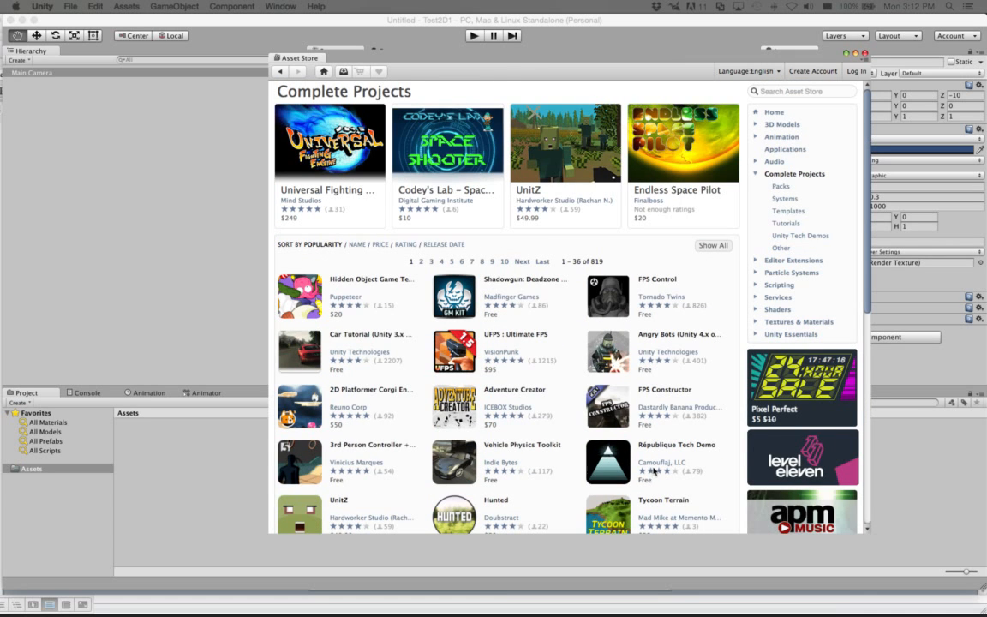
click(815, 236)
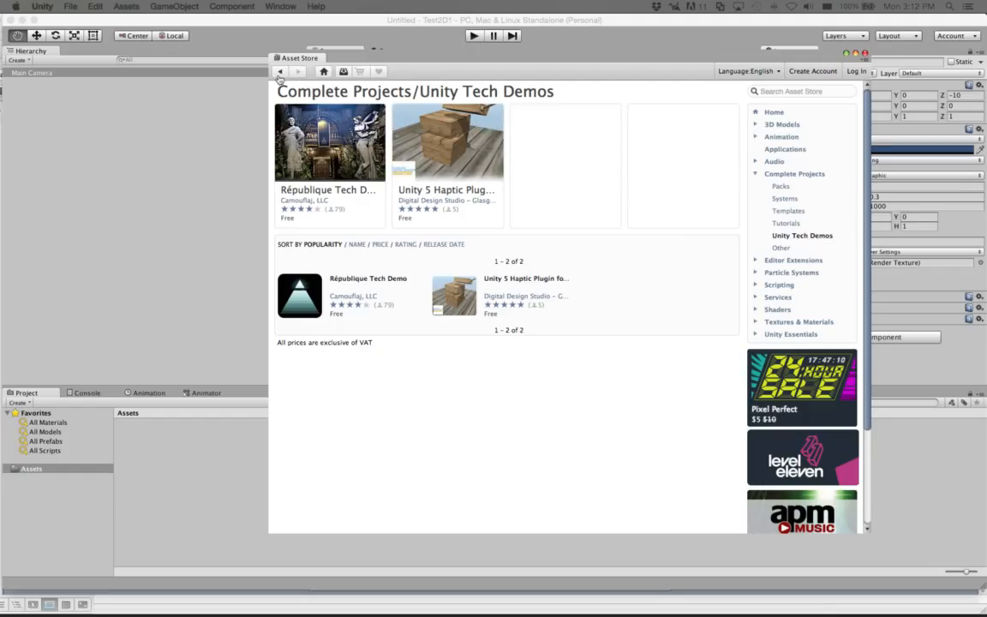
click(280, 72)
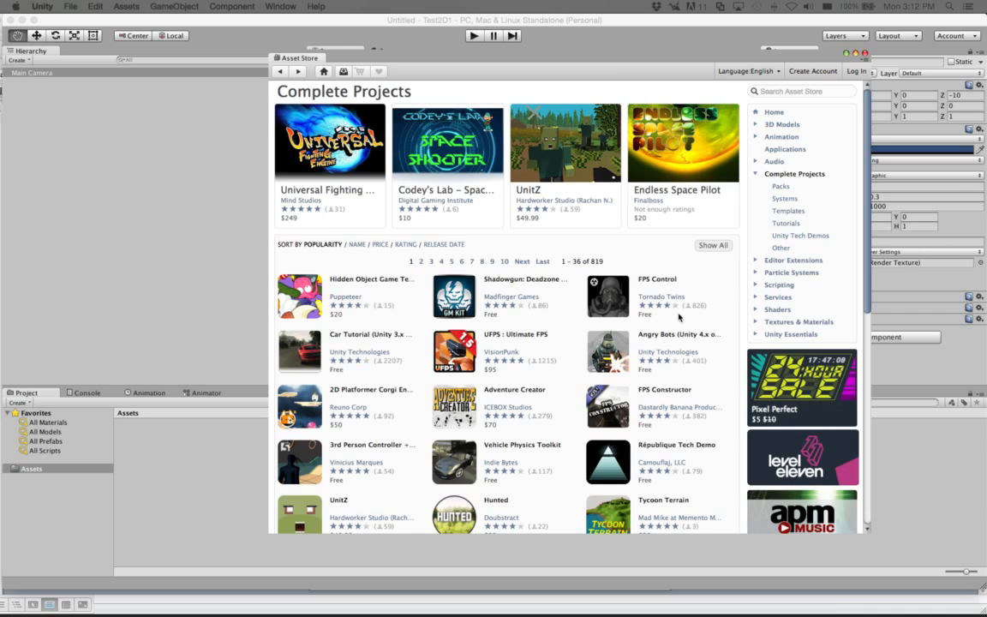
scroll(678, 318, down, 10)
scroll(679, 318, up, 10)
Step: Search for '2d plat' and open the 2D Platformer sample project page
text(2d platform)
key(Return)
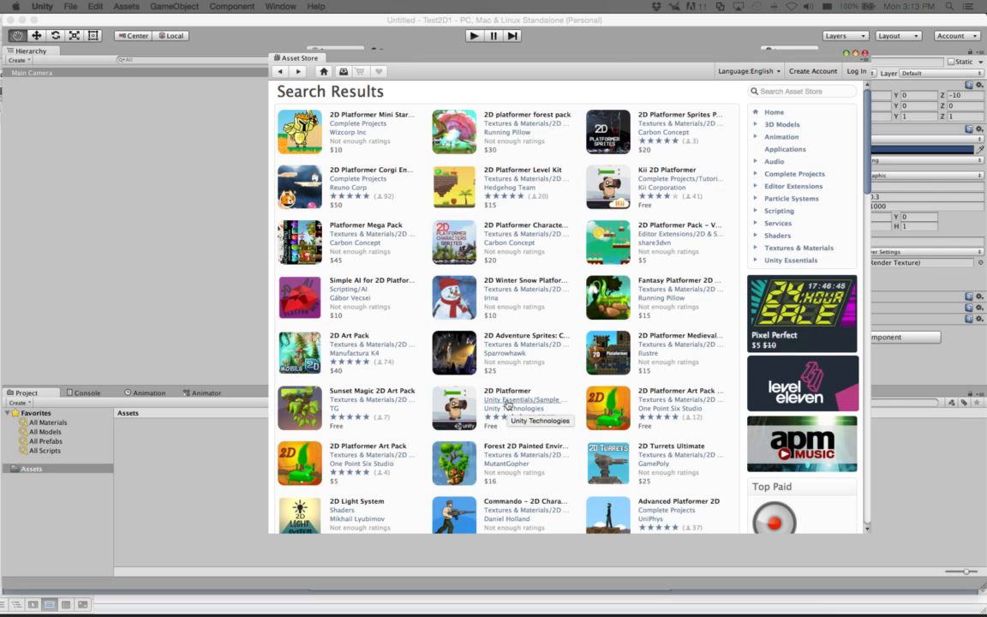
scroll(543, 375, down, 3)
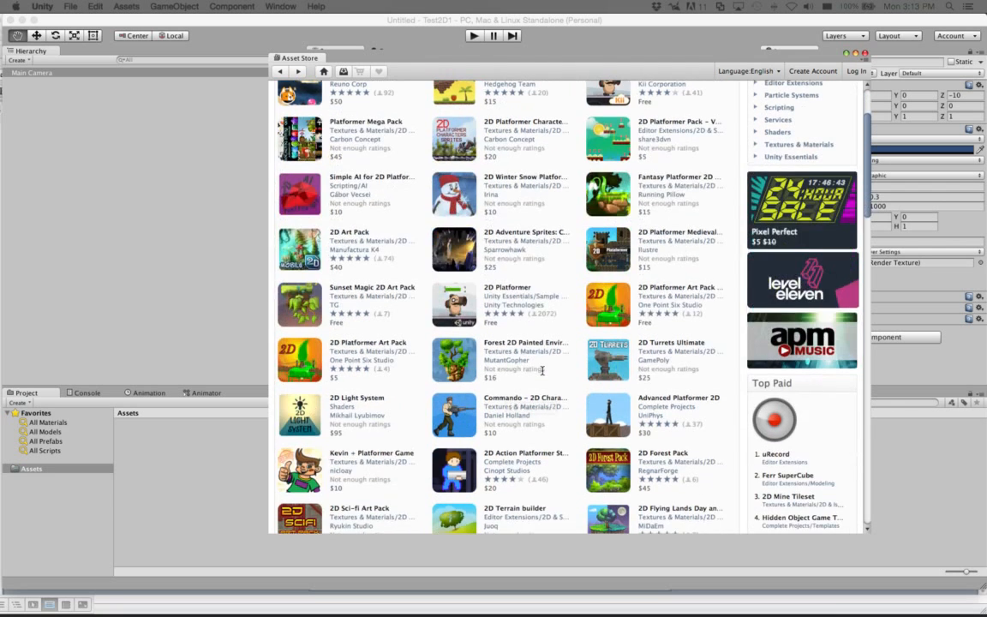
scroll(543, 374, up, 3)
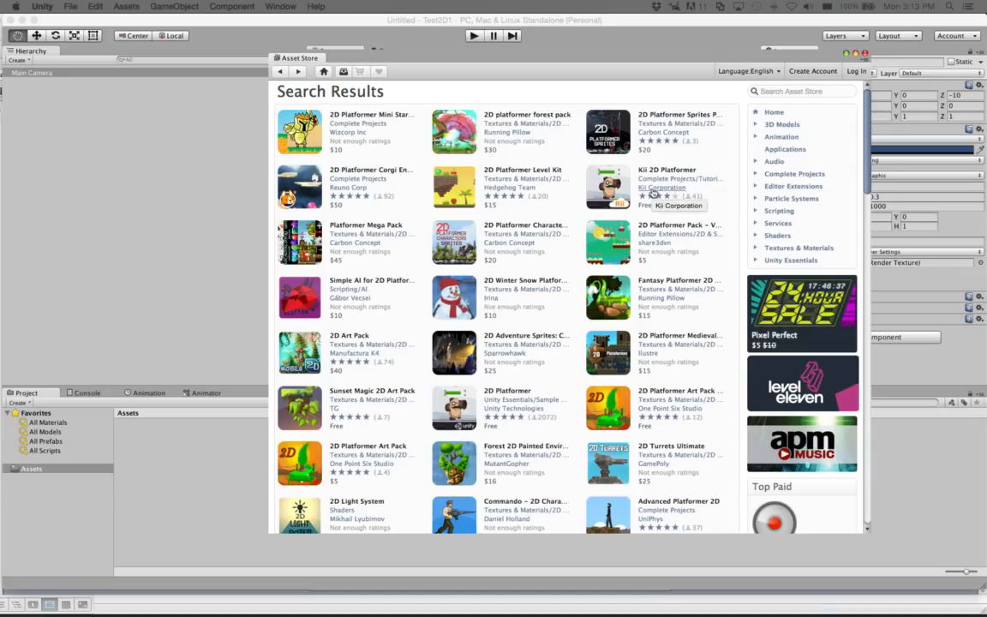
click(445, 412)
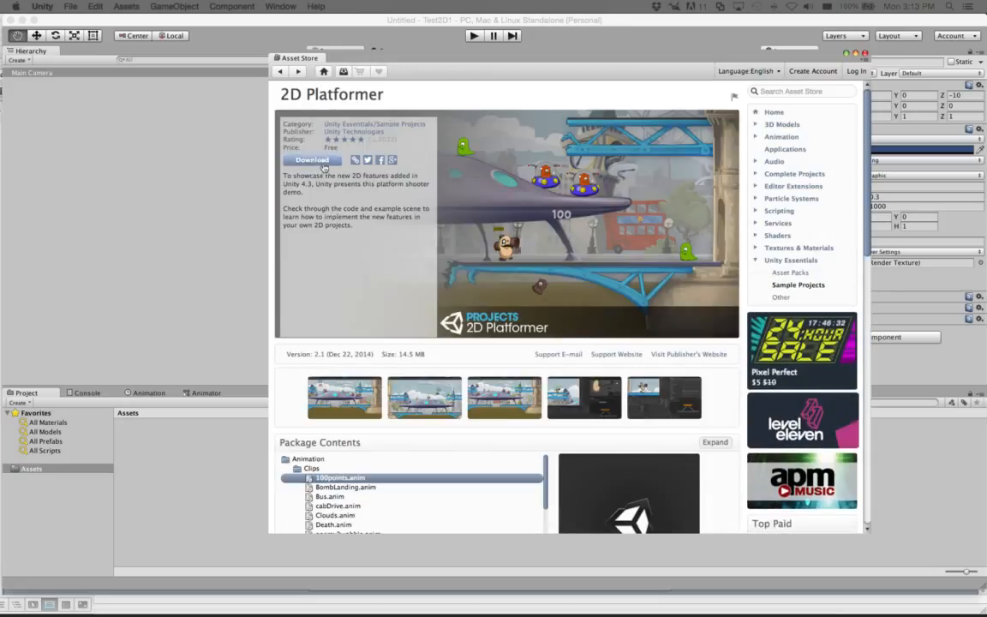
Step: Download 2D Platformer, logging in with the account e-mail and password and staying logged in
click(324, 164)
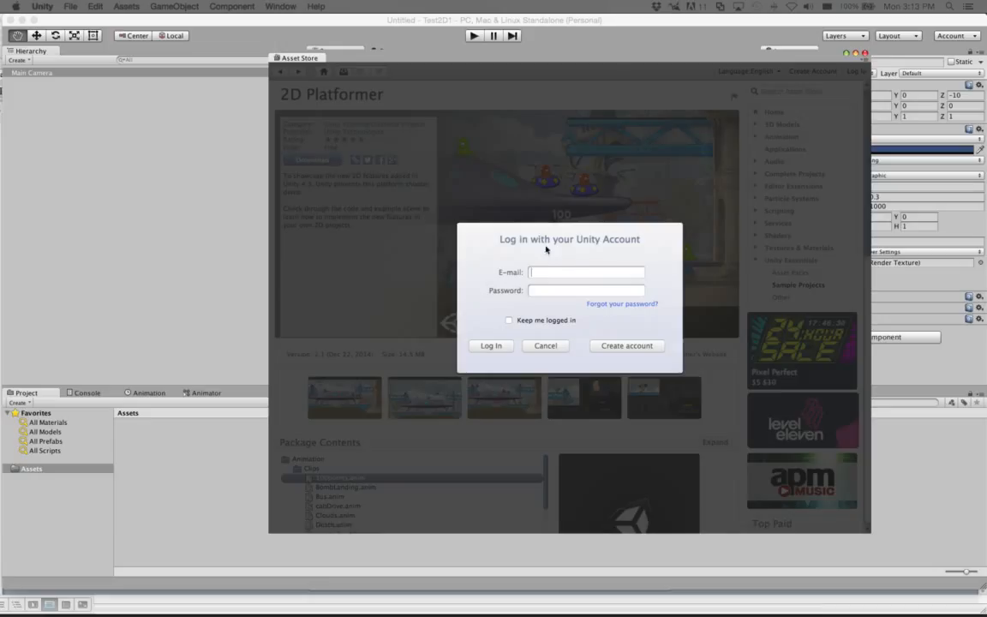
key(Tab)
text(•••••••••••)
click(509, 320)
click(491, 346)
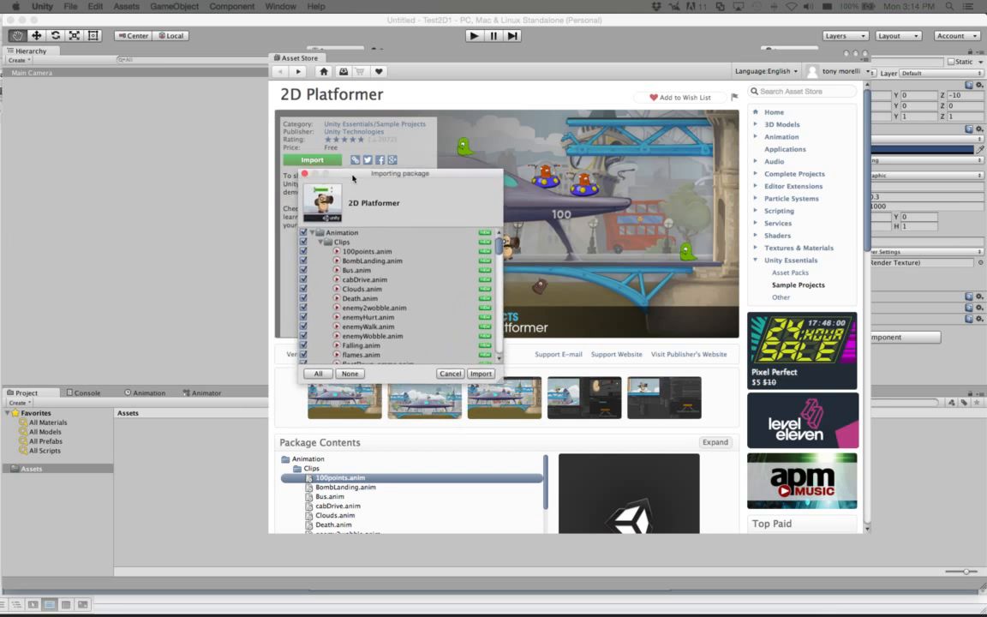
Step: Import all 2D Platformer files and approve the automatic API upgrade of its scripts
drag(330, 177, 279, 106)
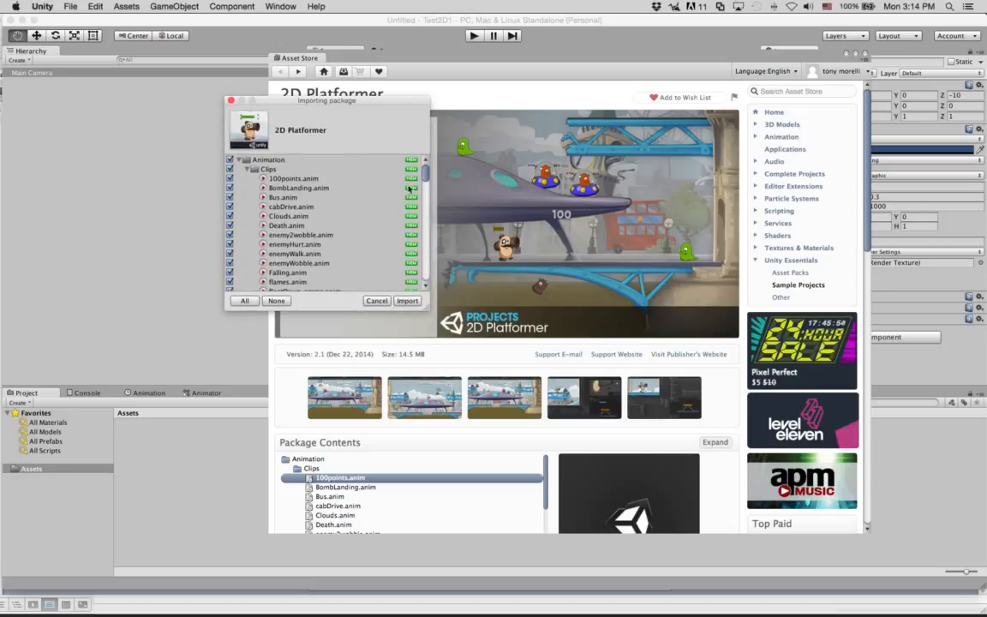
mouse_move(425, 171)
mouse_down()
mouse_move(429, 290)
mouse_move(419, 160)
mouse_up()
click(407, 301)
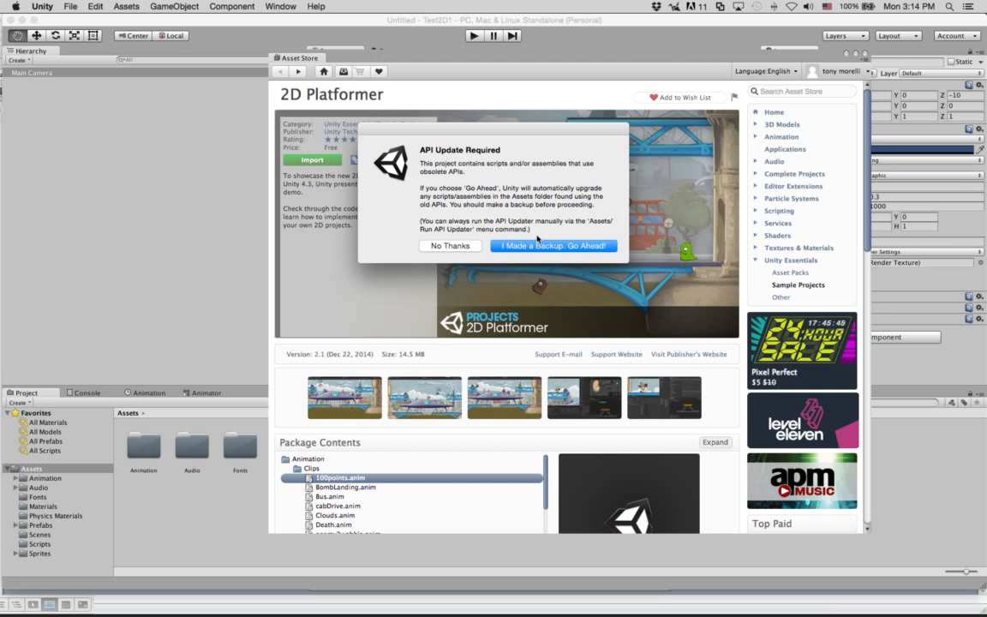
click(538, 247)
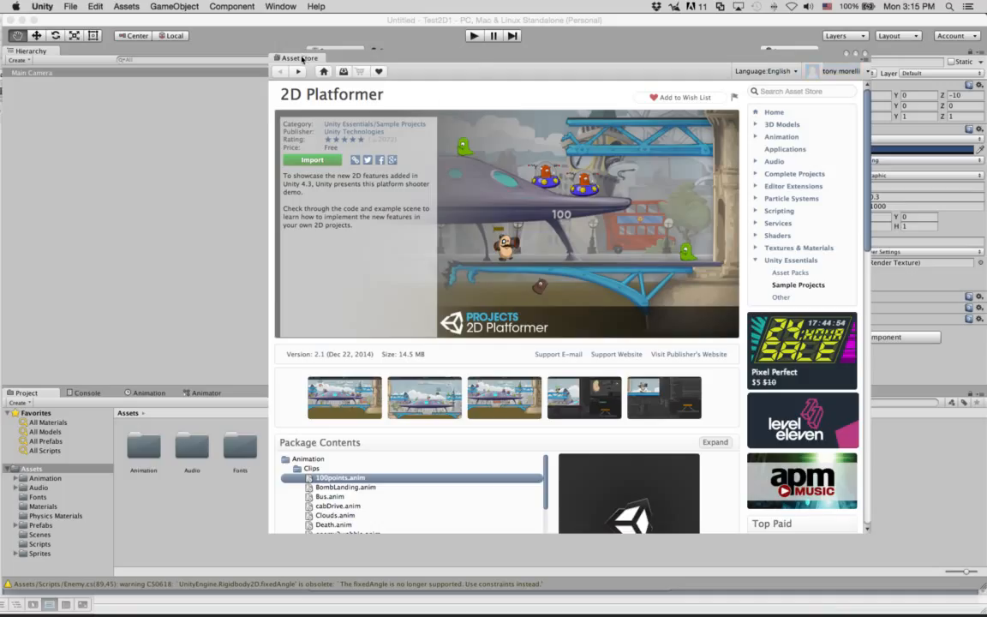
Step: Float the Asset Store window, redock it in the editor, and compare the Scene and Game tabs
drag(301, 58, 312, 236)
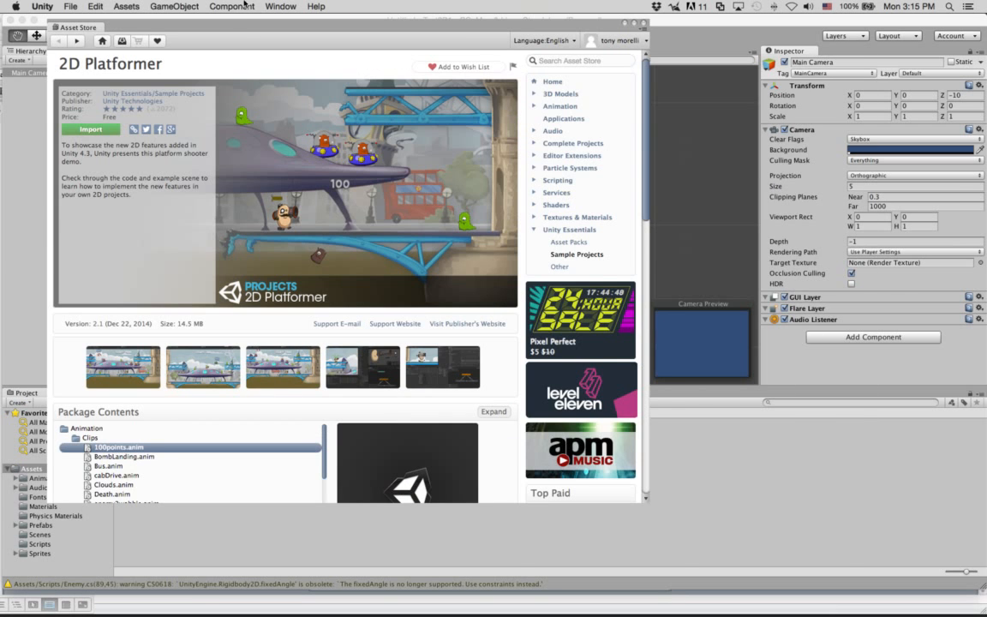
drag(247, 29, 446, 214)
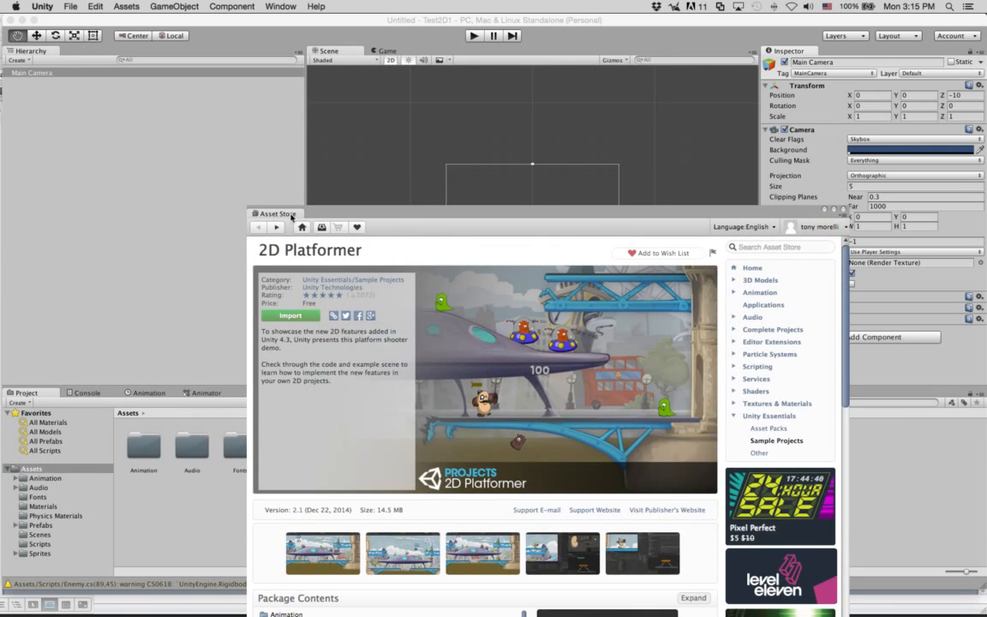
drag(291, 217, 437, 55)
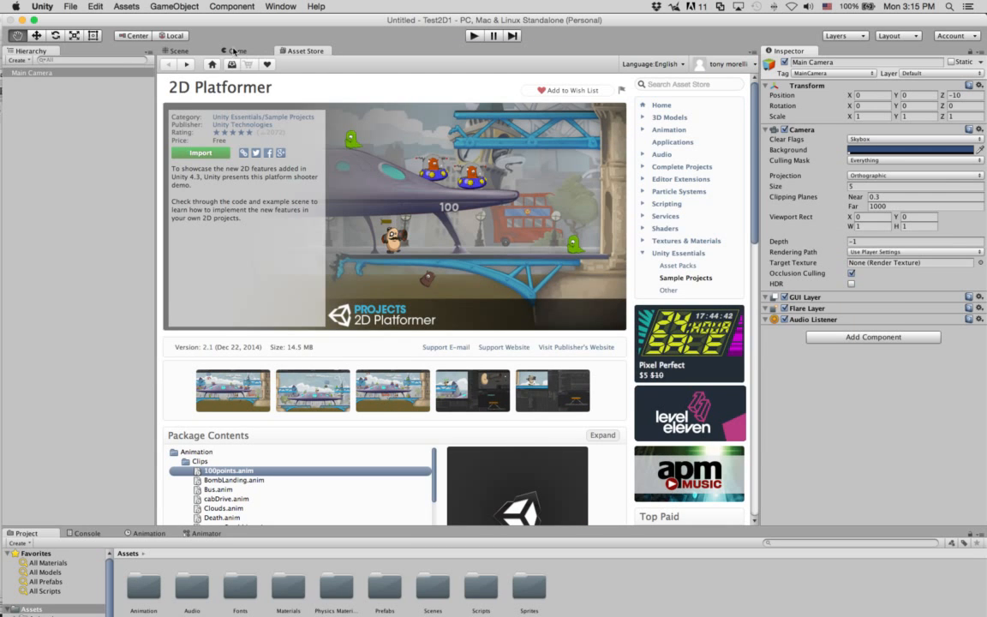
click(189, 52)
click(218, 50)
click(268, 49)
Step: Detach and close the Asset Store, then make the Project panel taller
drag(286, 49, 382, 259)
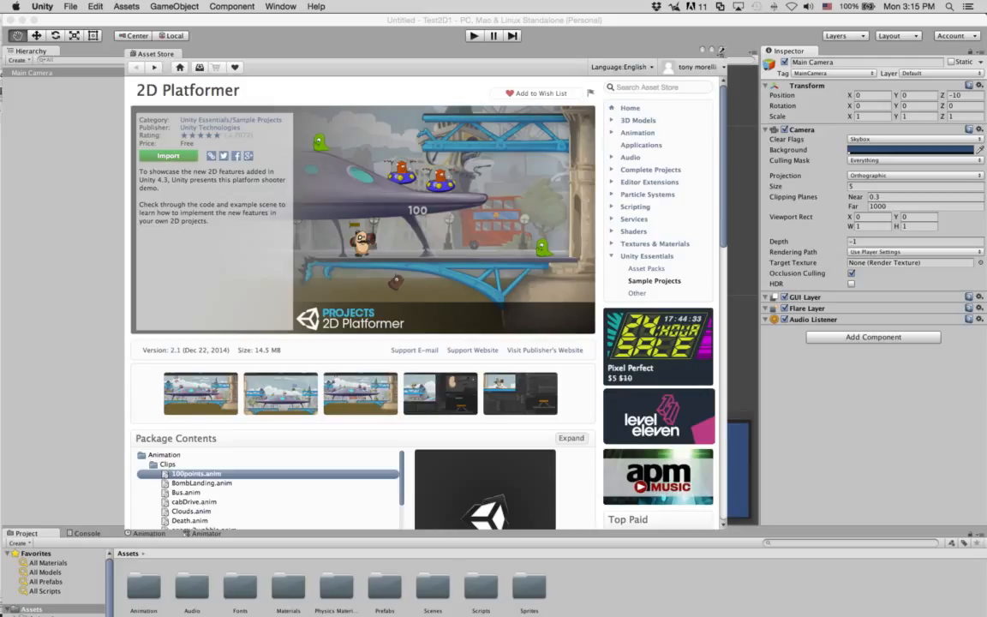
click(722, 50)
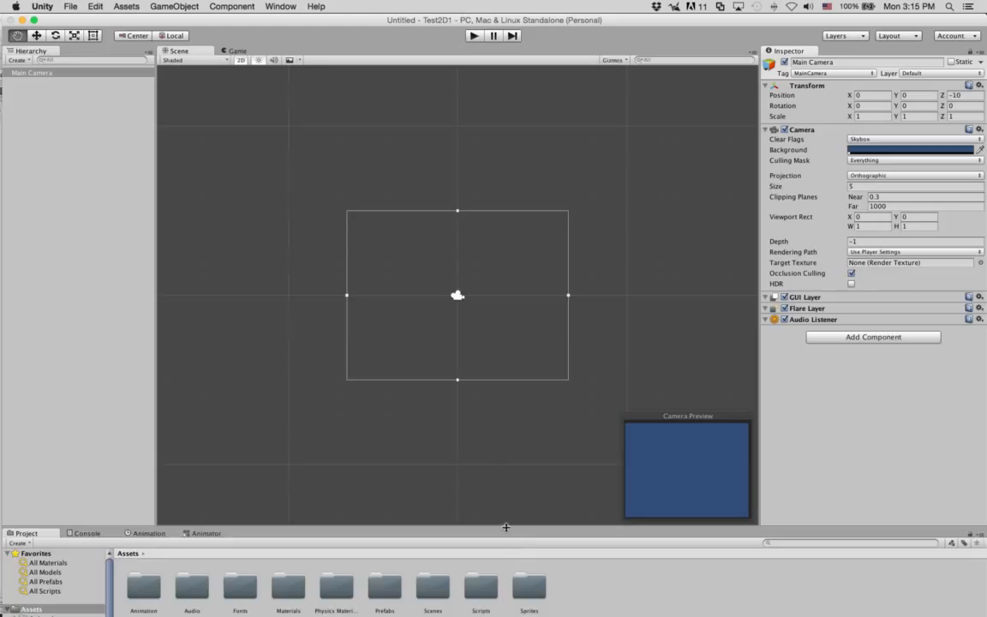
drag(505, 527, 491, 406)
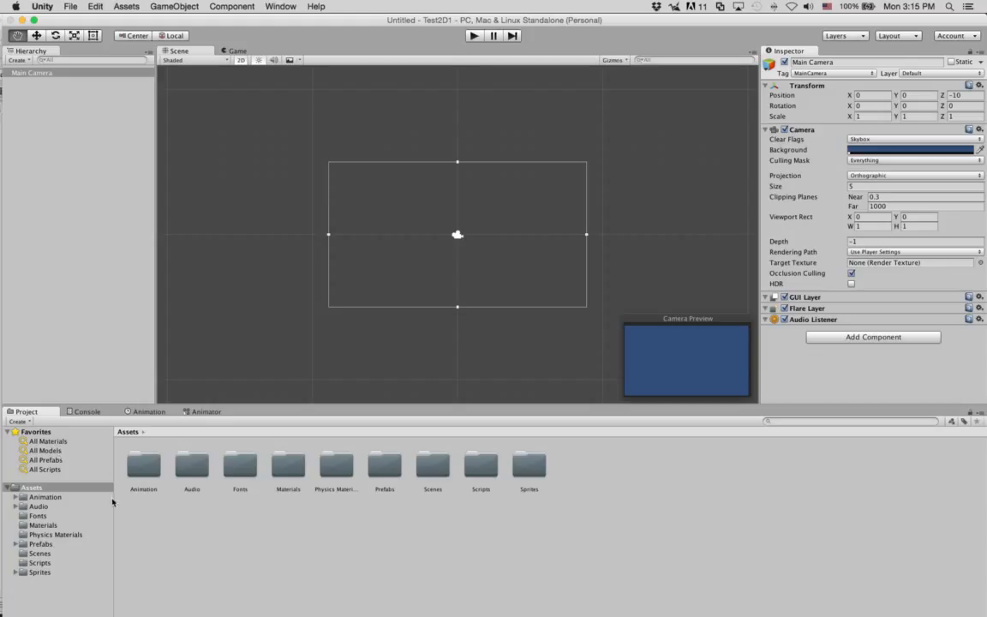
Step: Browse Animation > Clips, inspecting the 100points, BombLanding and Bus clips
click(570, 512)
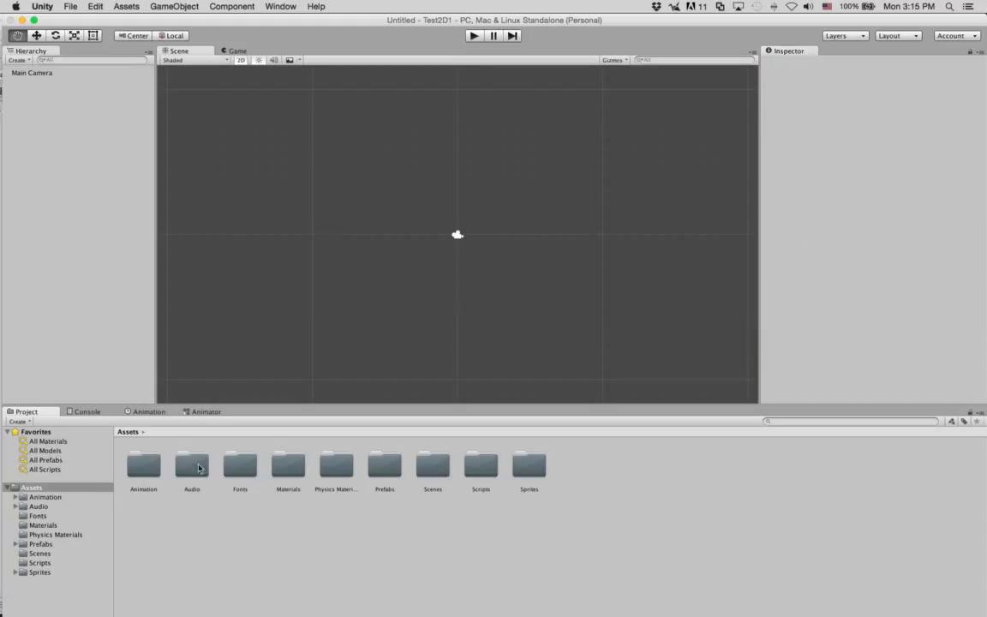
double_click(144, 465)
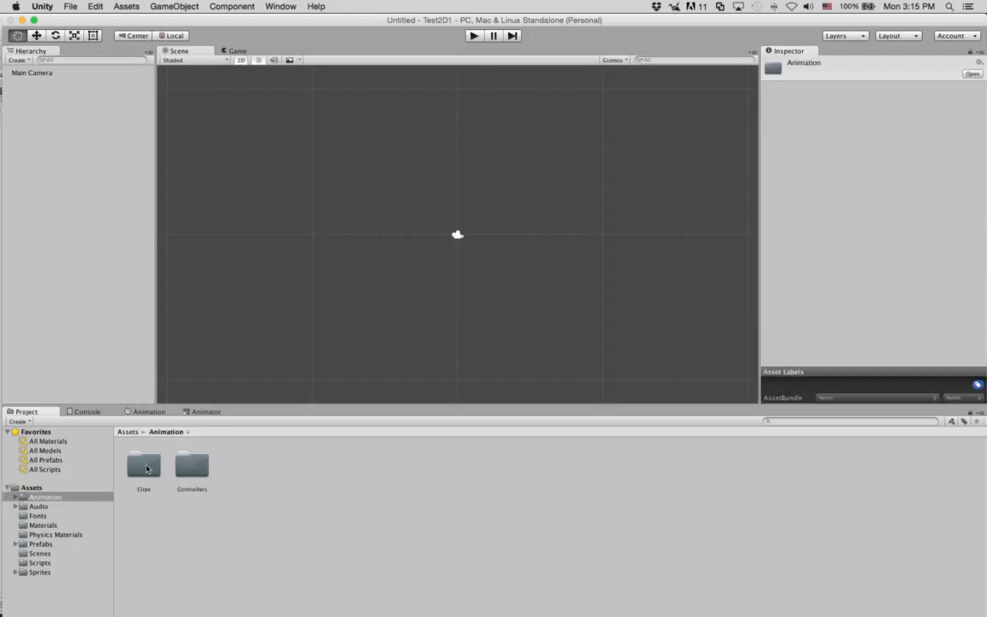
double_click(144, 466)
click(146, 467)
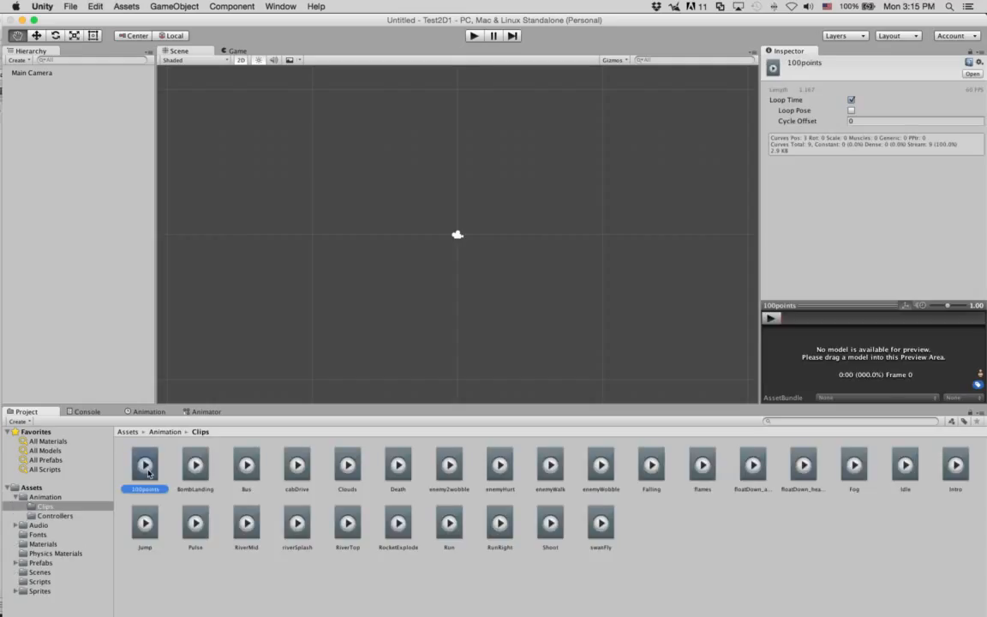
click(196, 467)
click(245, 467)
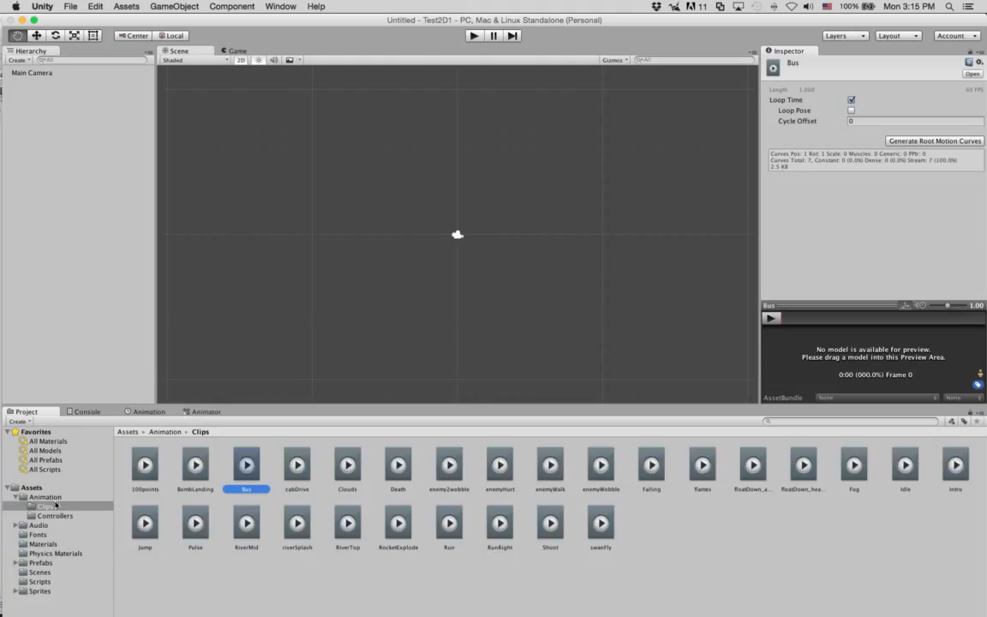
click(50, 497)
Step: In Audio > Enemy, inspect the enemy-death sounds and preview enemy-death1 and enemy-death3
click(53, 526)
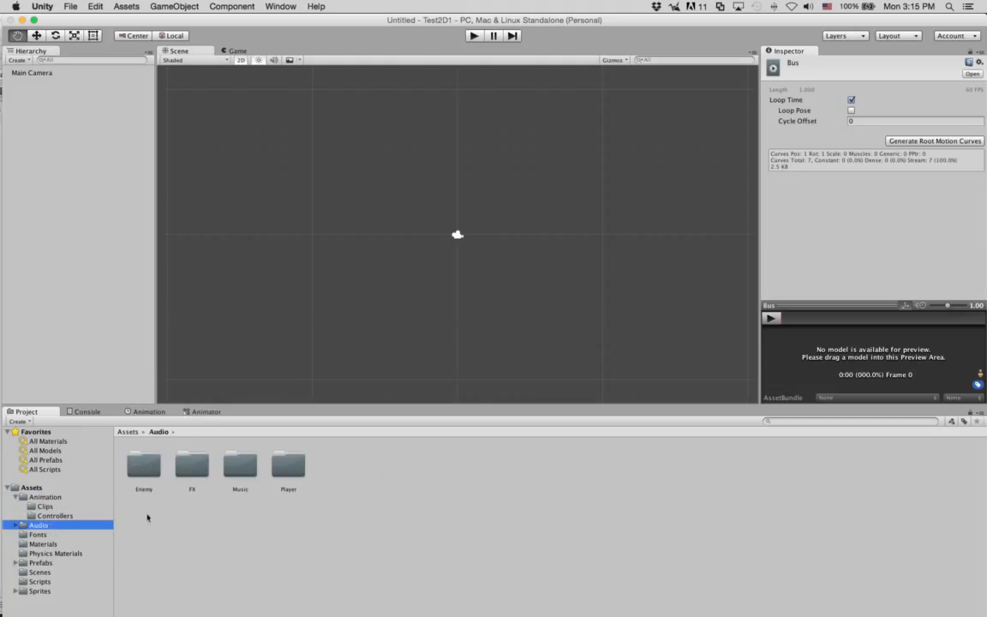
double_click(144, 467)
click(192, 465)
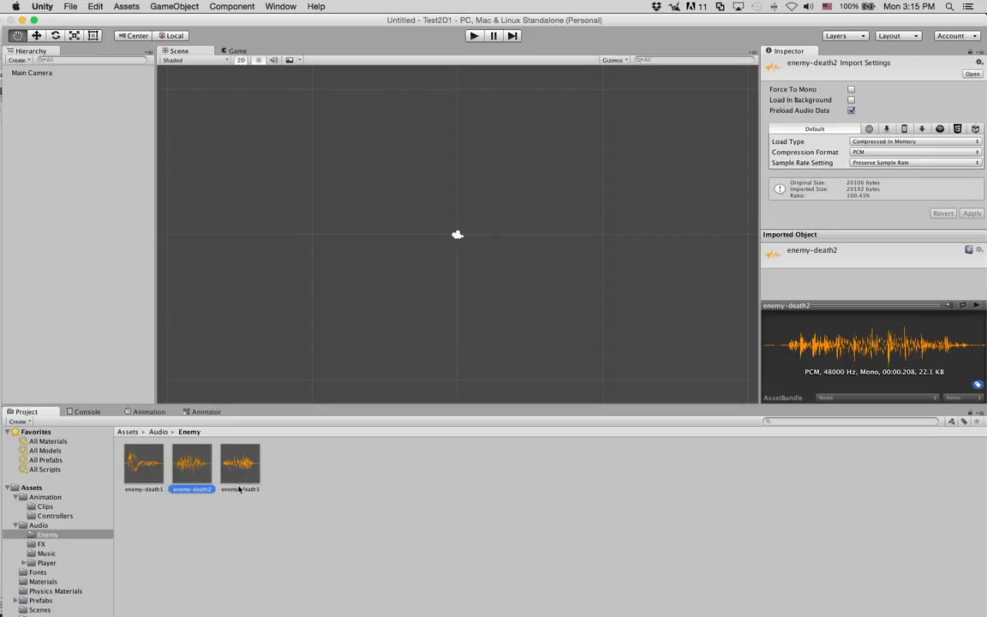
click(240, 474)
click(191, 472)
click(145, 474)
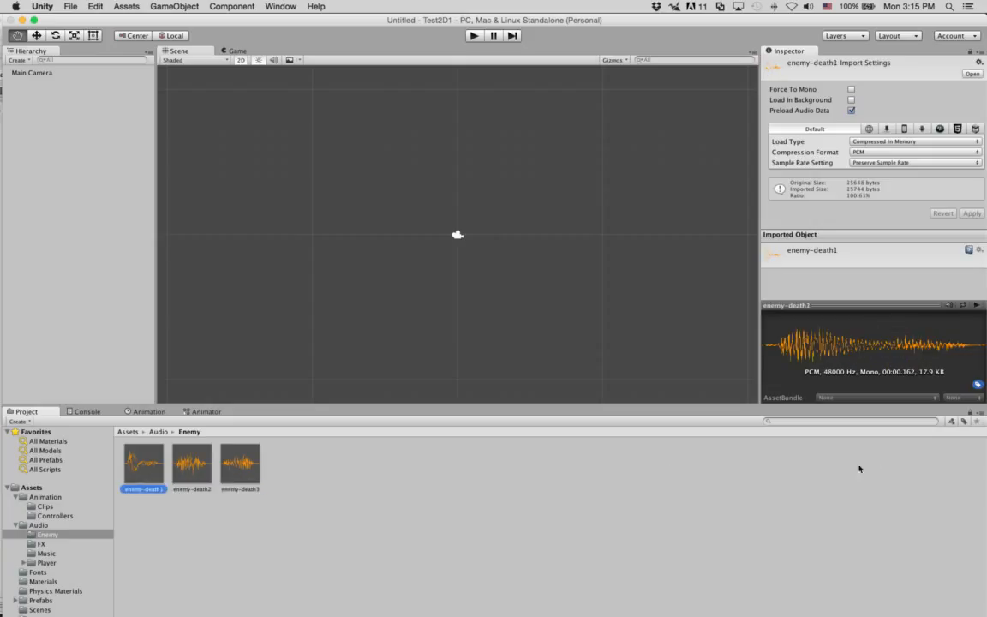
click(976, 306)
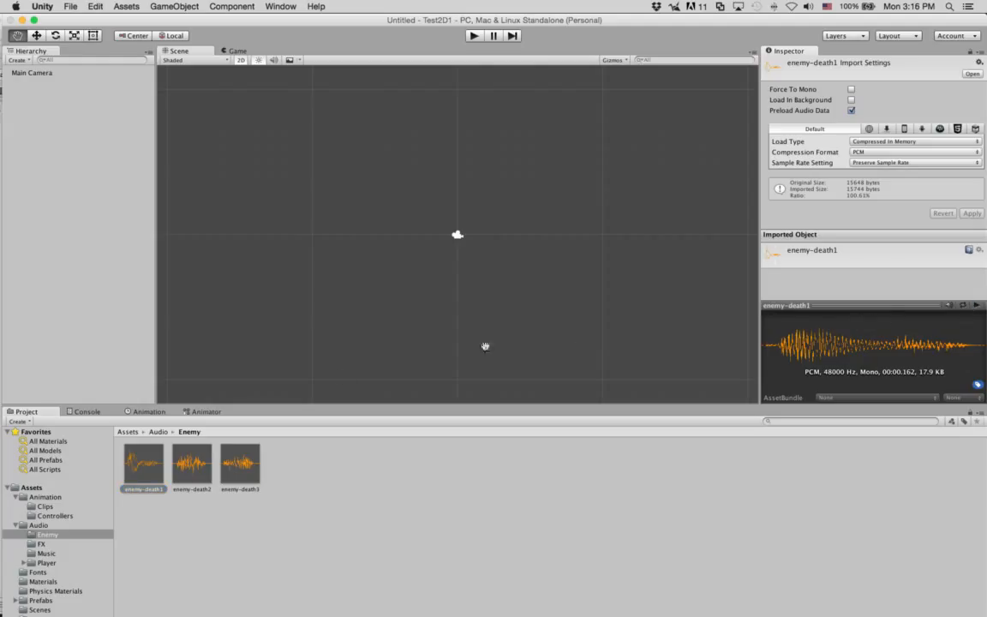
click(240, 464)
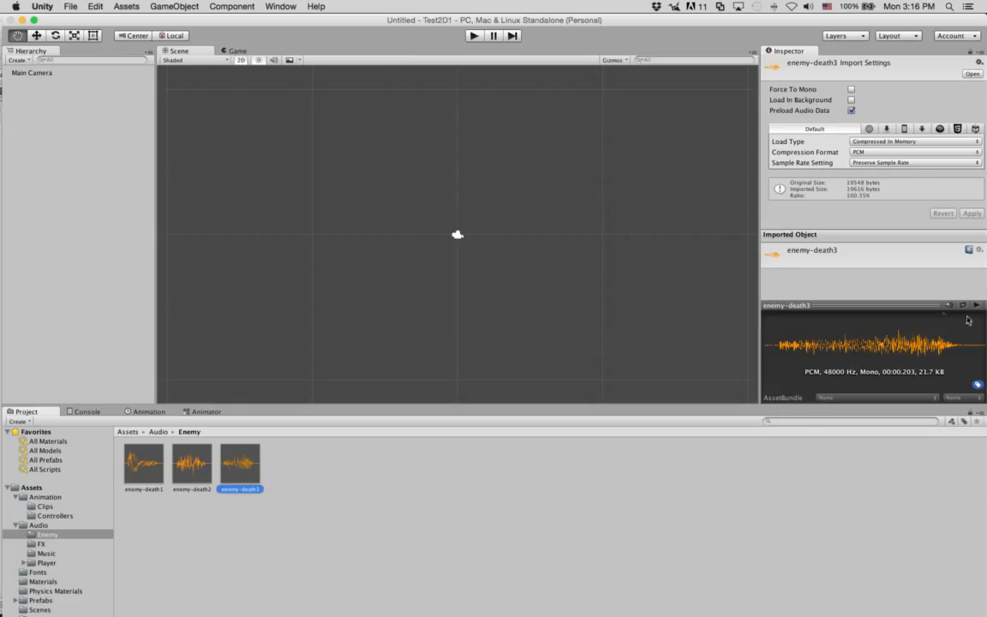
click(976, 306)
click(975, 306)
click(974, 306)
click(975, 306)
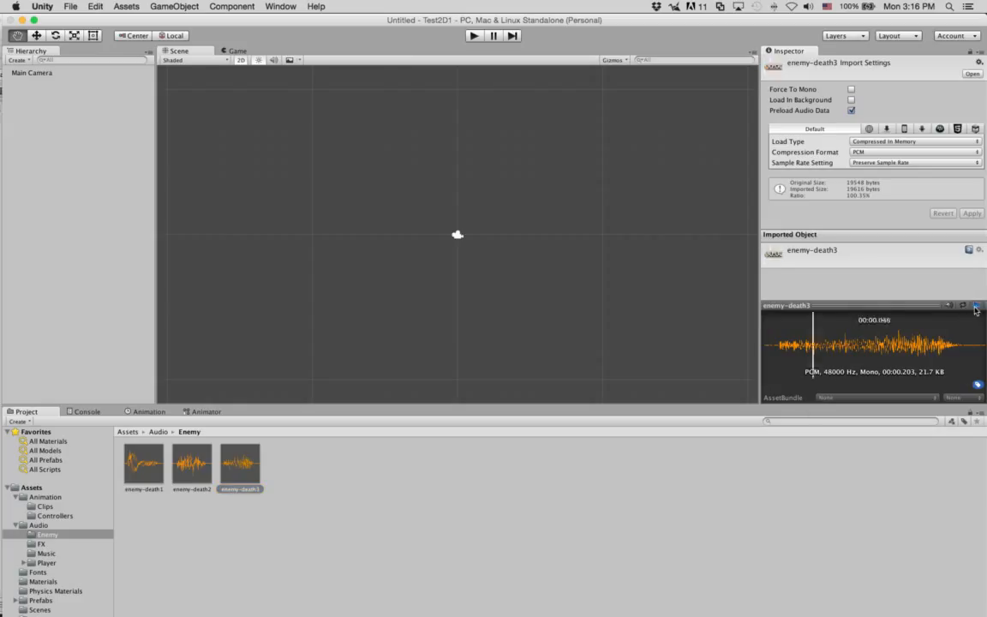
Step: Play and stop a preview of the MainTheme track in the Music folder
click(47, 554)
click(143, 463)
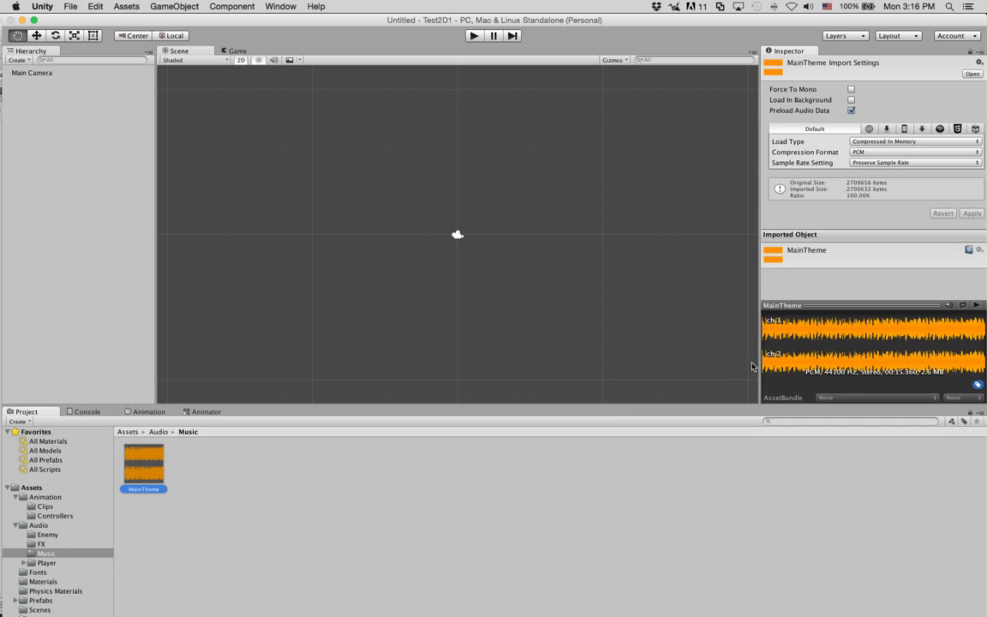
click(975, 307)
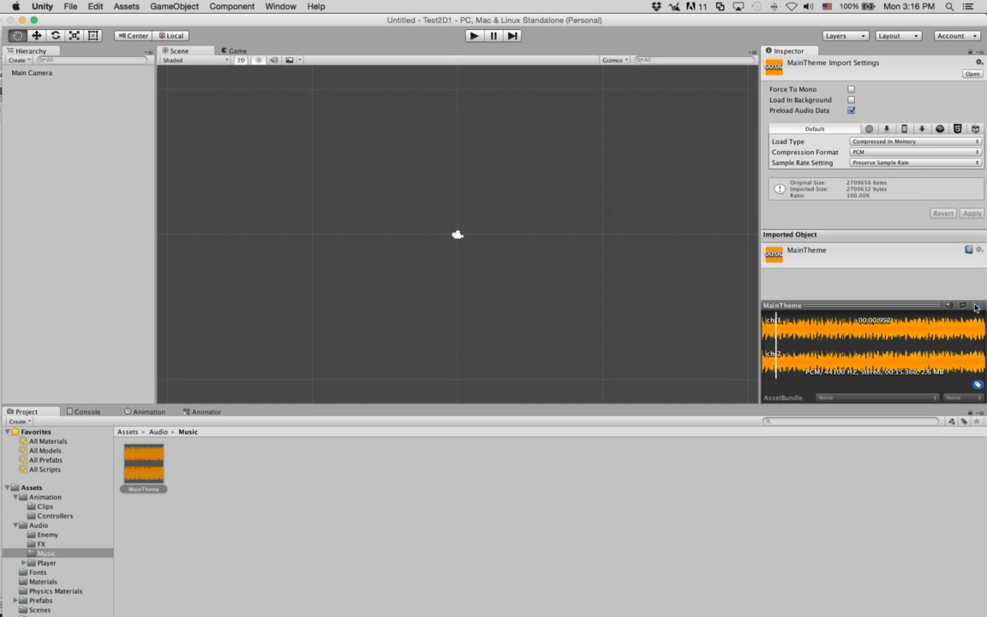
click(976, 306)
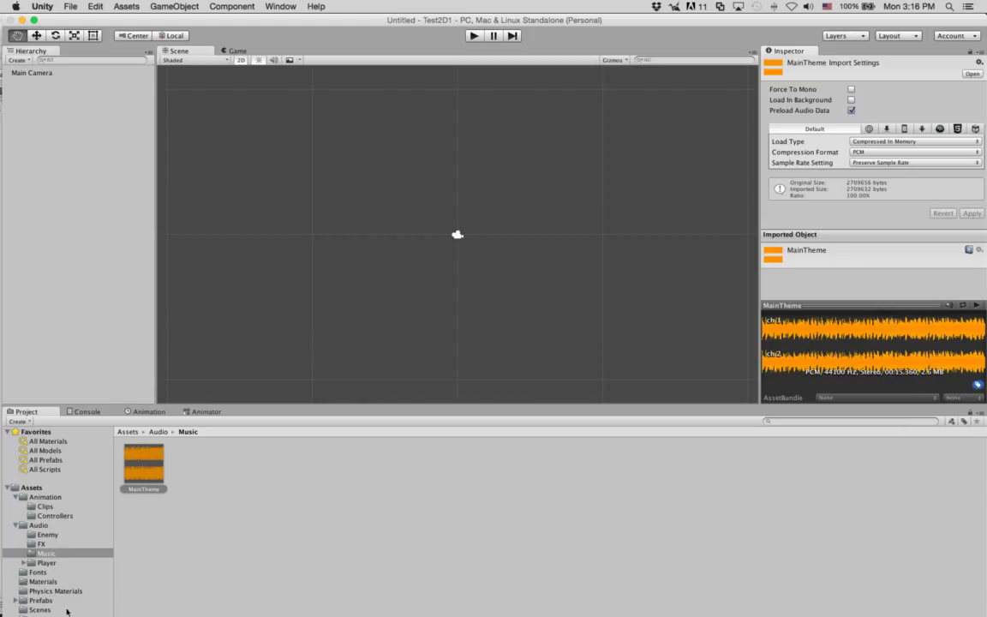
Step: Return to the Assets root and open the Scenes folder
click(40, 609)
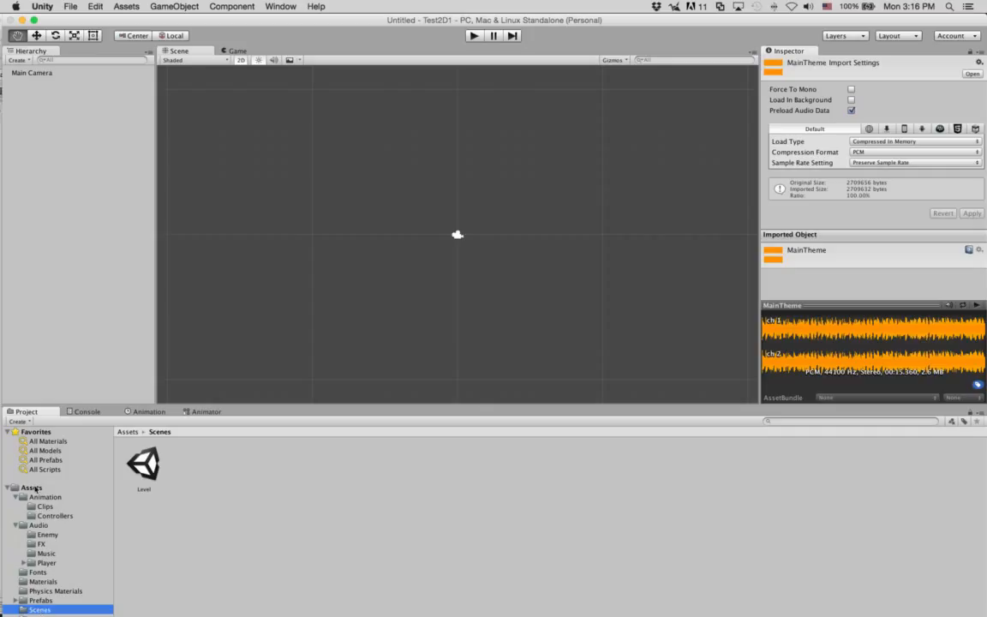
click(31, 487)
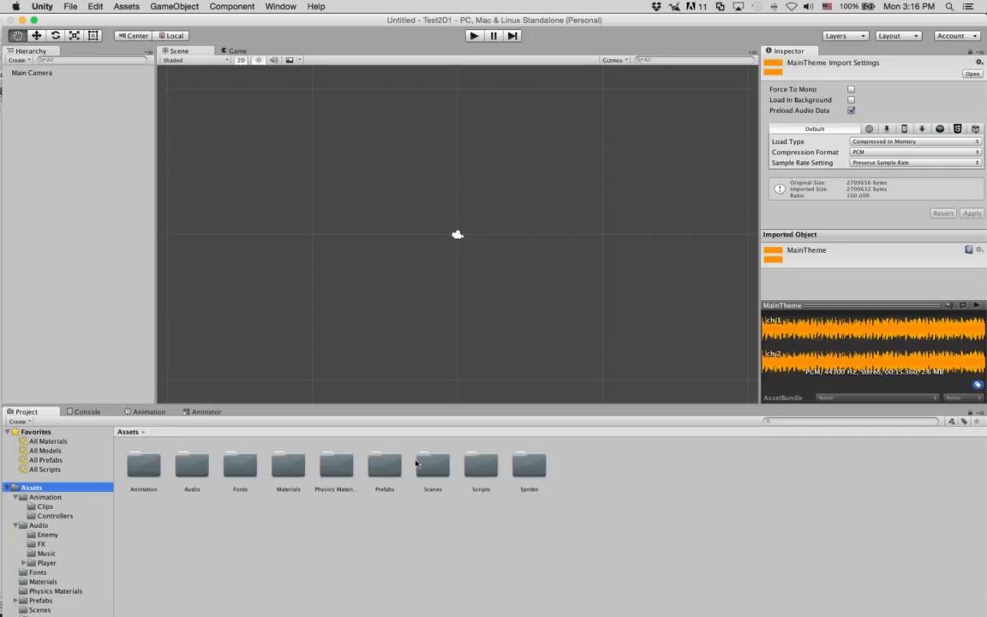
double_click(430, 464)
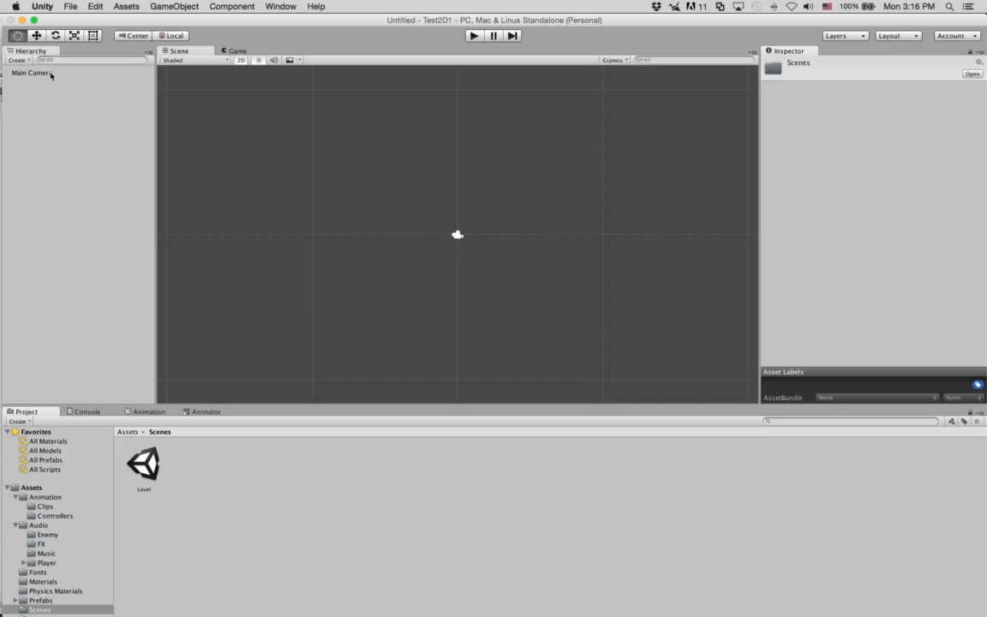
Step: Open the Level scene and step through its objects from backgrounds down to spawners and back to hero
double_click(143, 465)
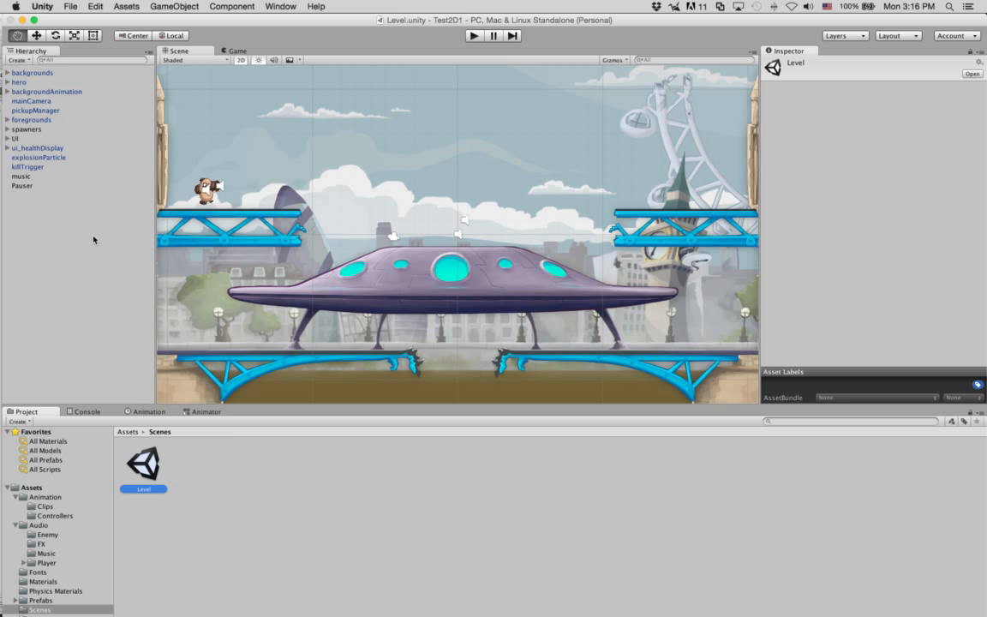
click(96, 203)
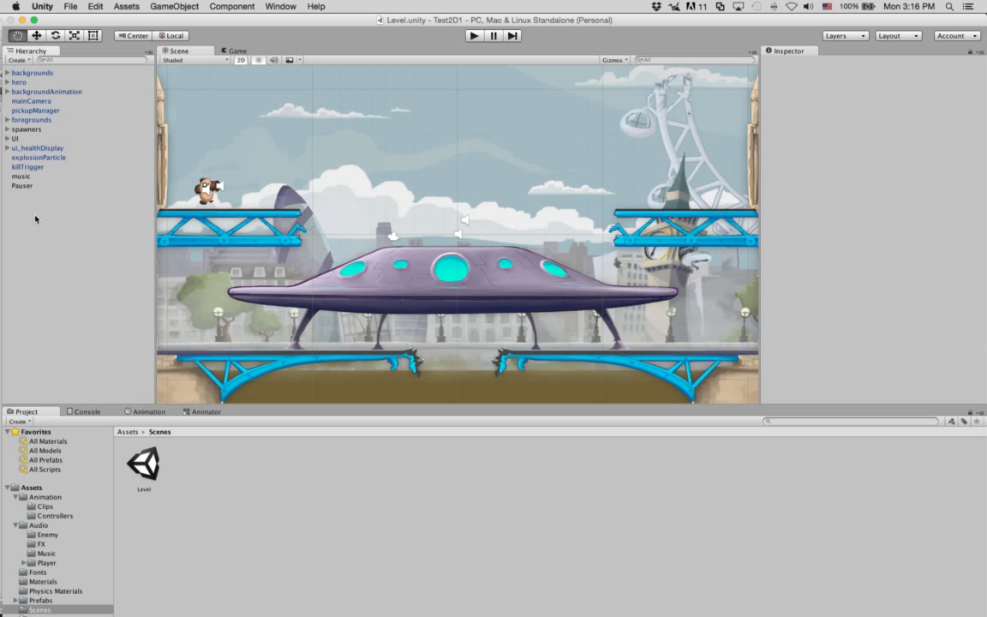
click(32, 73)
key(Down)
key(Down)
key(Down)
key(Down)
key(Down)
key(Down)
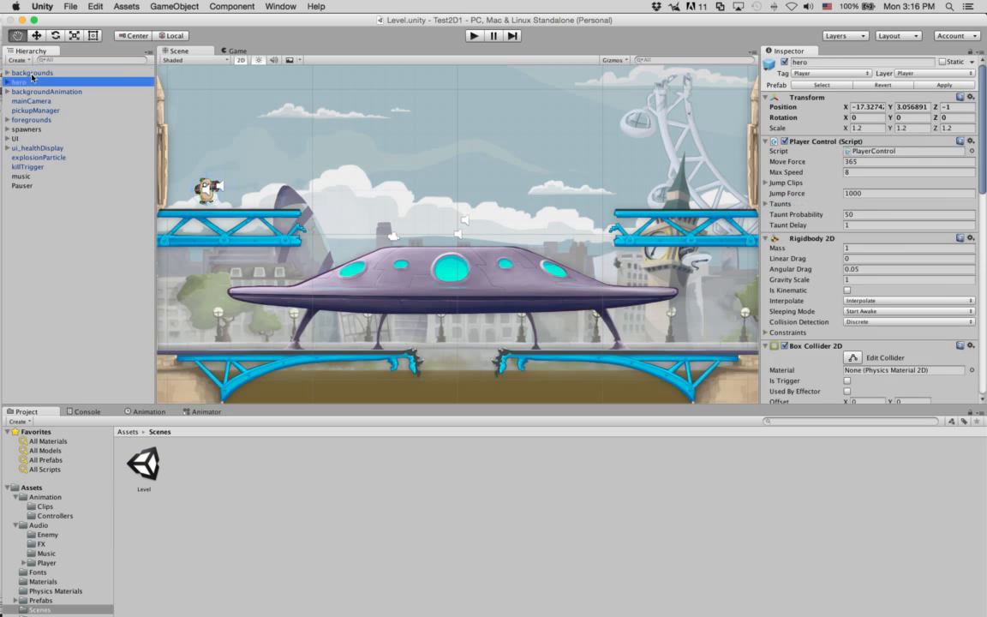
key(Down)
key(Down)
key(Down)
key(Down)
key(Down)
key(Down)
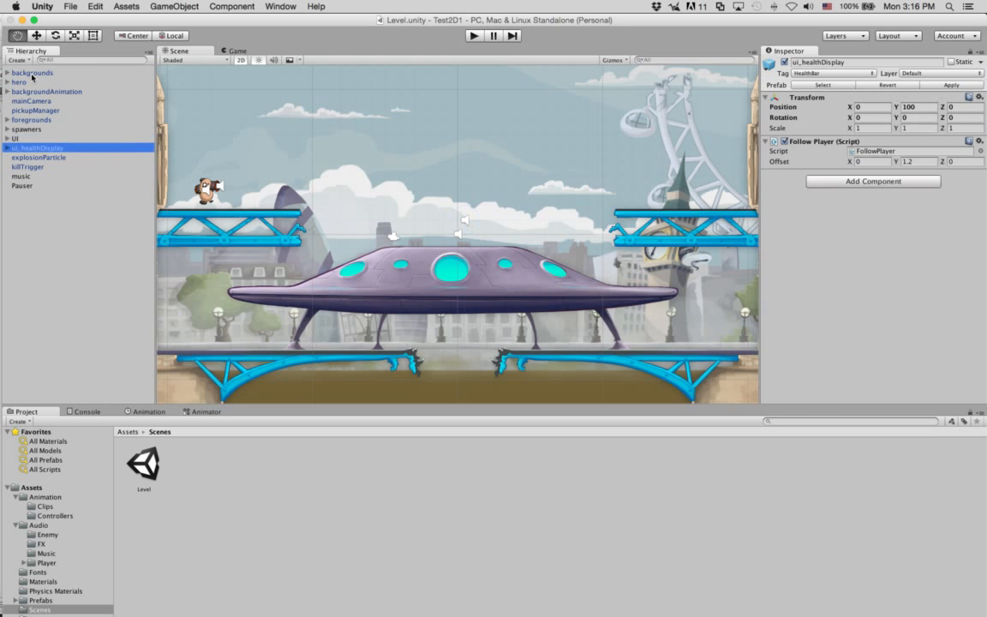
key(Up)
key(Up)
key(Up)
key(Up)
key(Up)
key(Up)
key(Up)
key(Up)
key(Up)
key(Up)
key(Up)
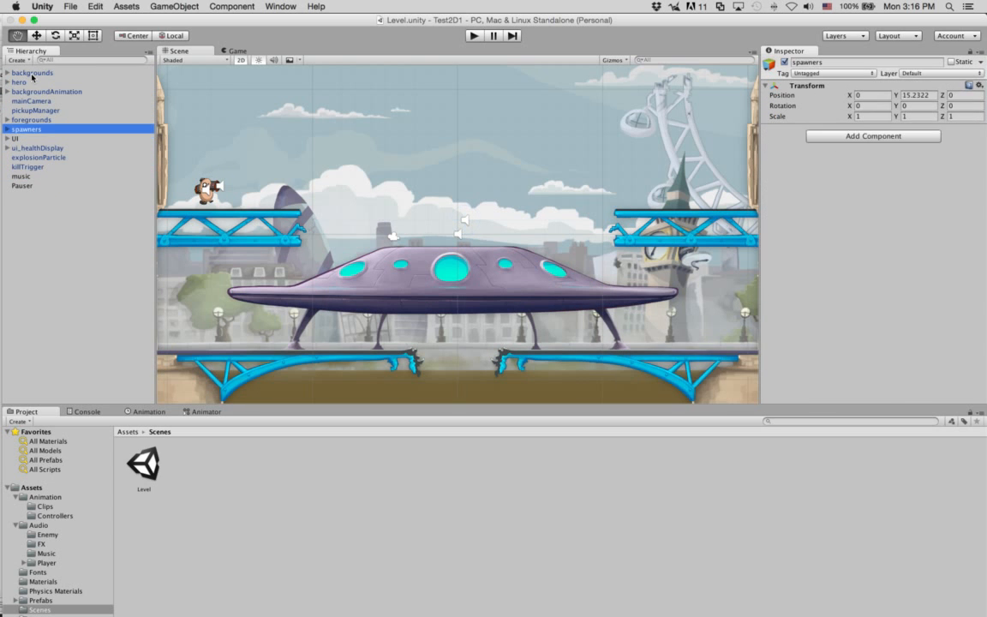
key(Up)
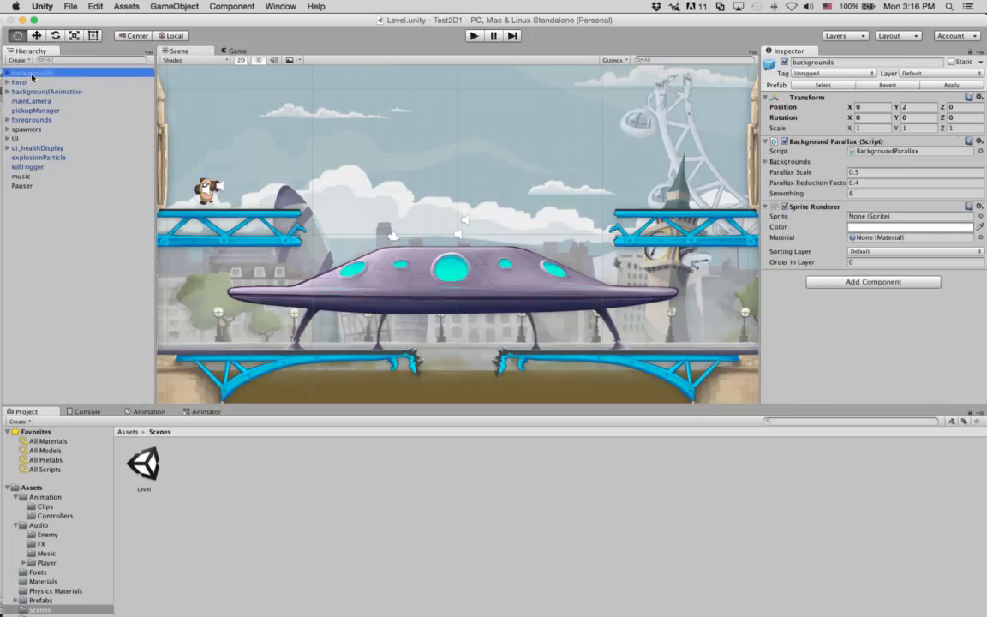
Step: Start the level and fire rockets at enemies while moving between the bridges
click(474, 36)
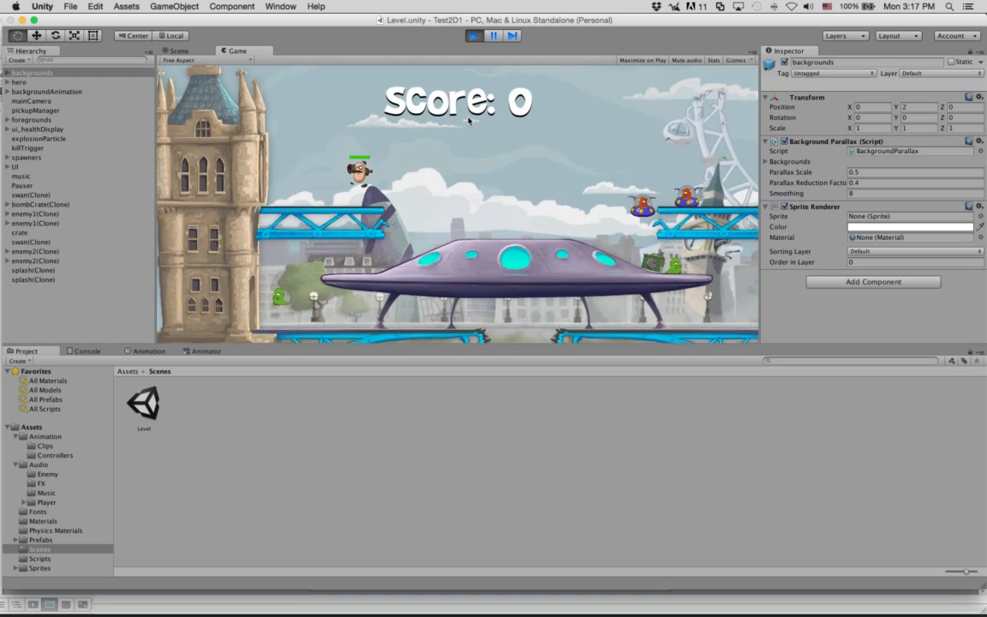
key(ctrl)
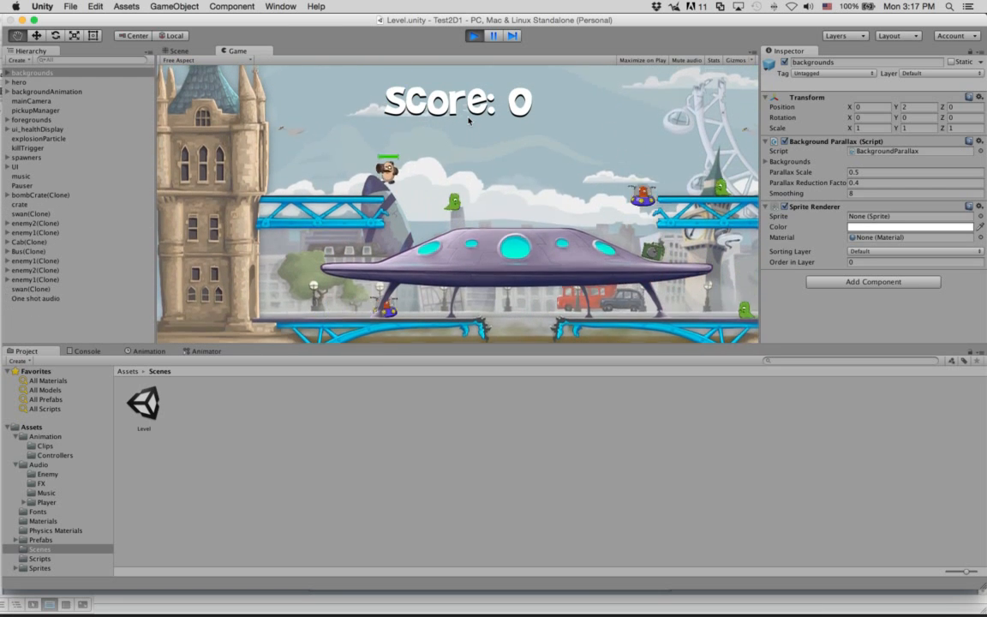
key(ctrl)
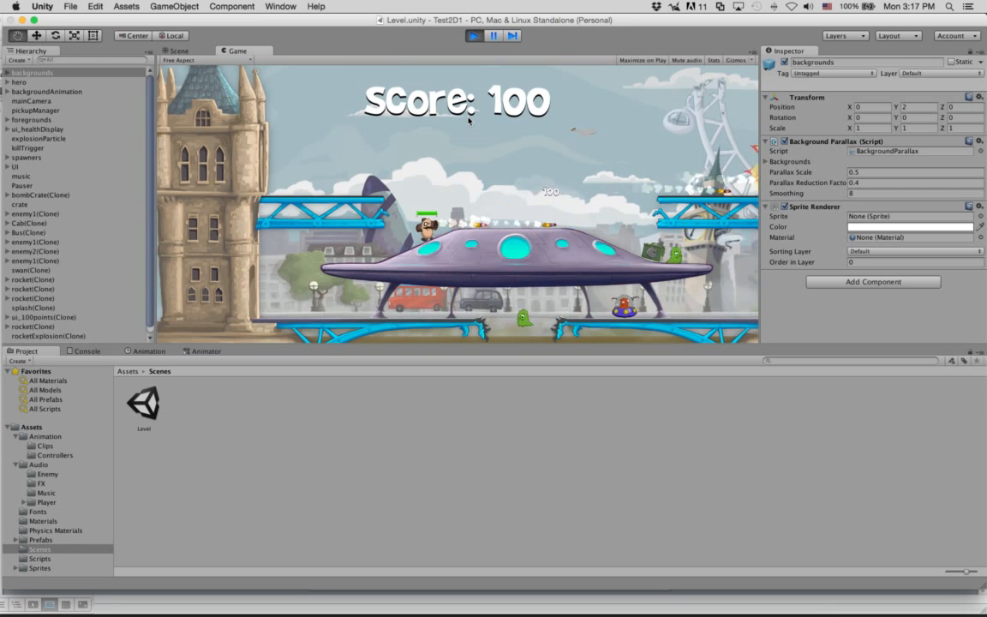
key(ctrl)
key(ctrl)
key(ctrl)
key(ctrl)
key(ctrl)
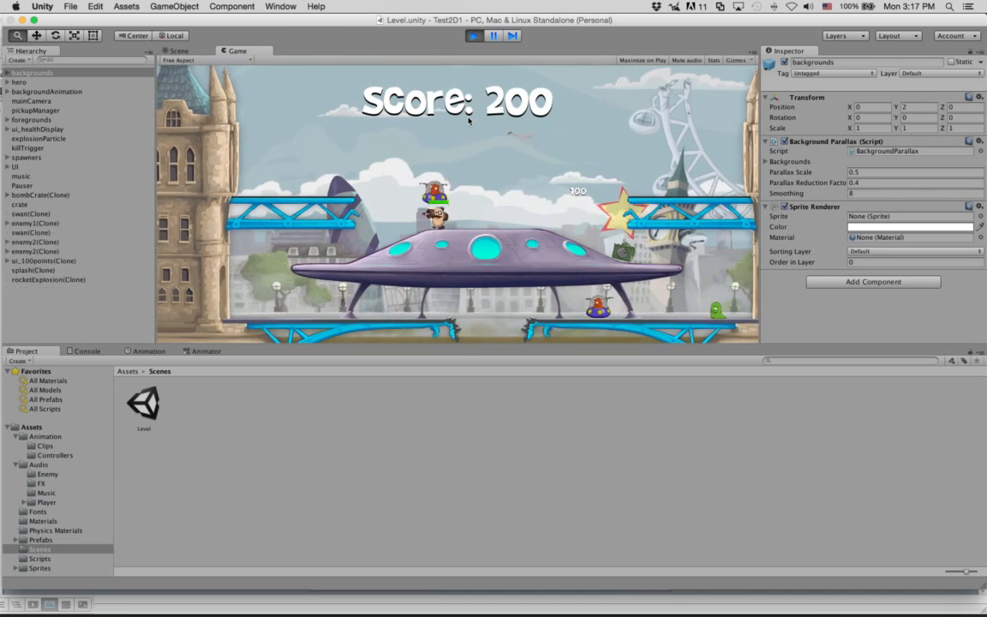
key(ctrl)
key(ctrl)
key(ctrl)
key(Left)
key(ctrl)
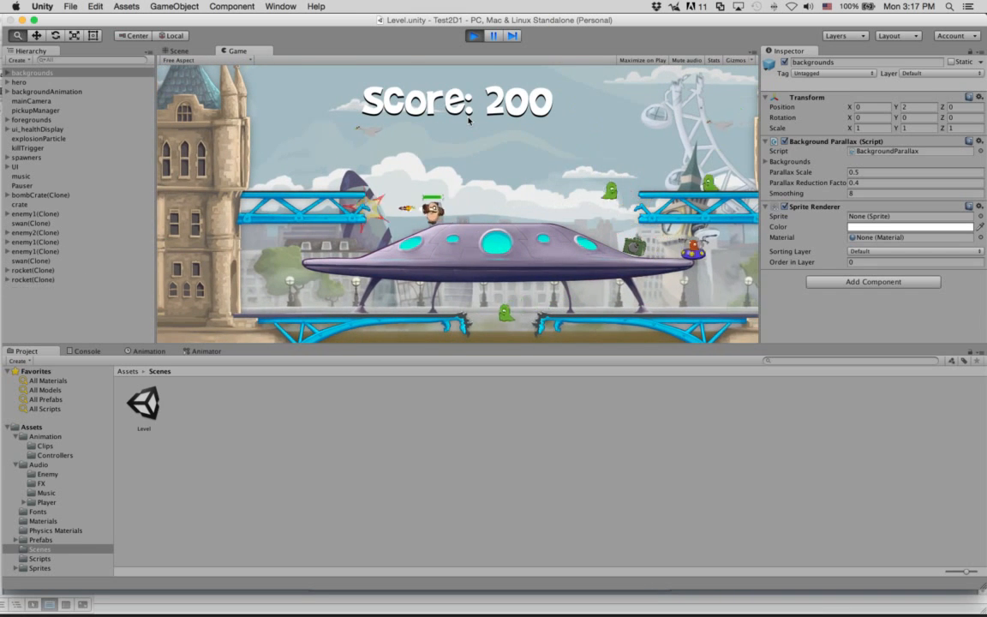
key(space)
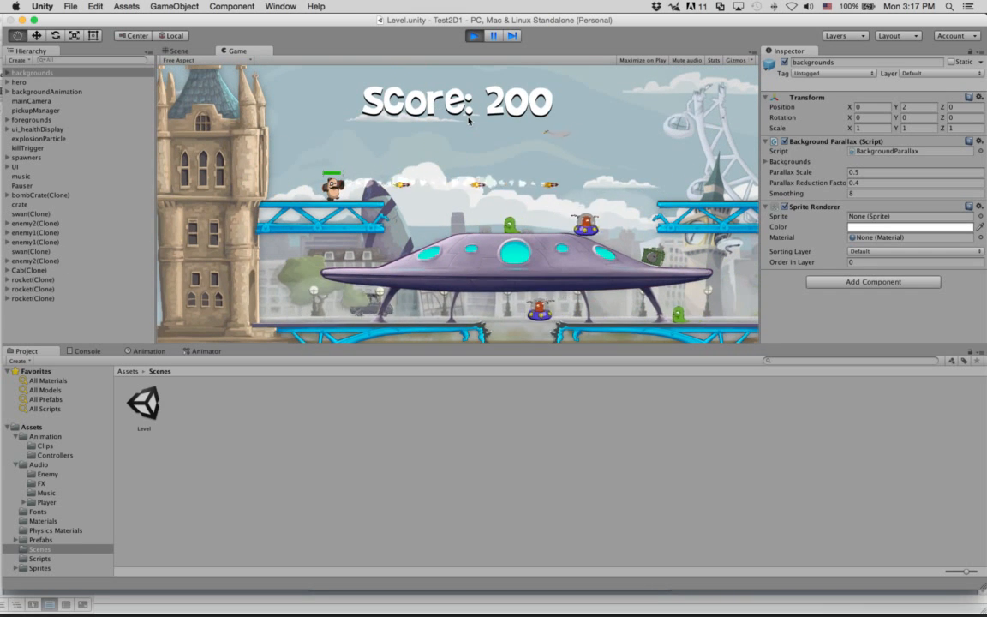
key(Left)
key(ctrl)
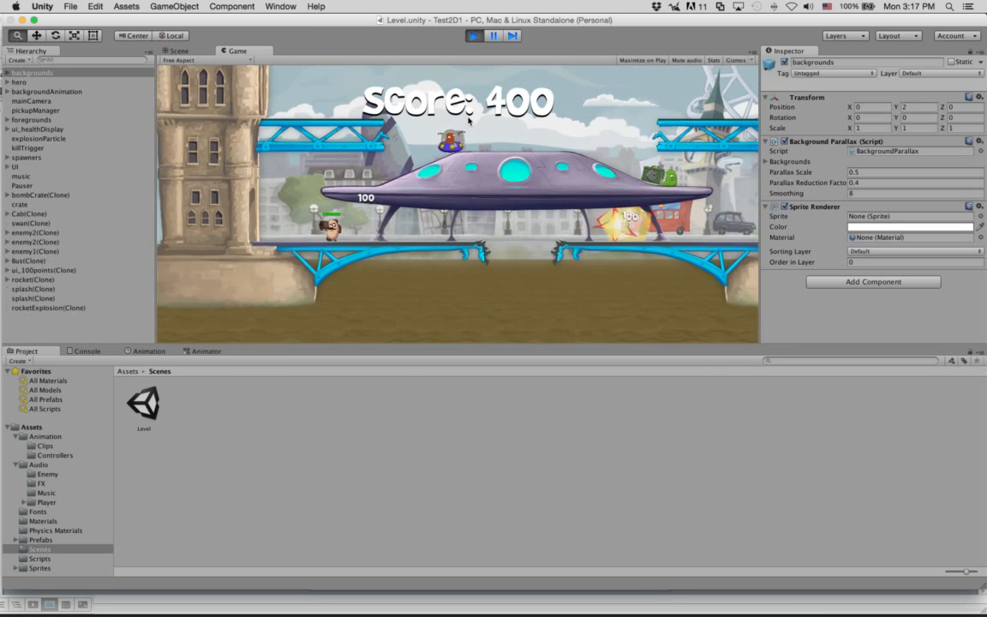
Step: Jump the hero onto the UFO, firing rockets left and right, then return to the blue bridge
key(space)
key(Right)
key(ctrl)
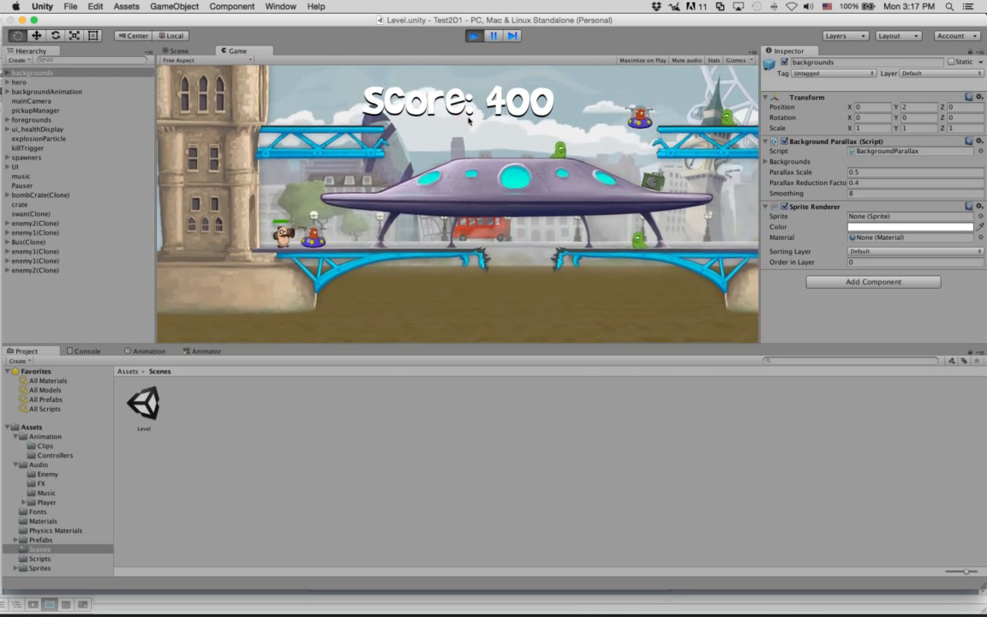
key(space)
key(Right)
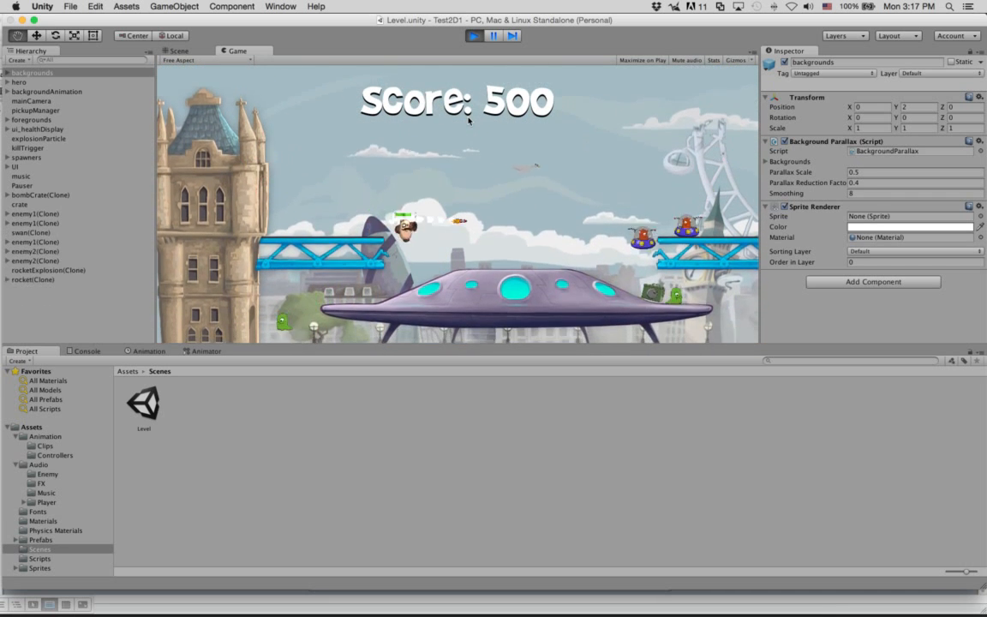
key(ctrl)
key(ctrl)
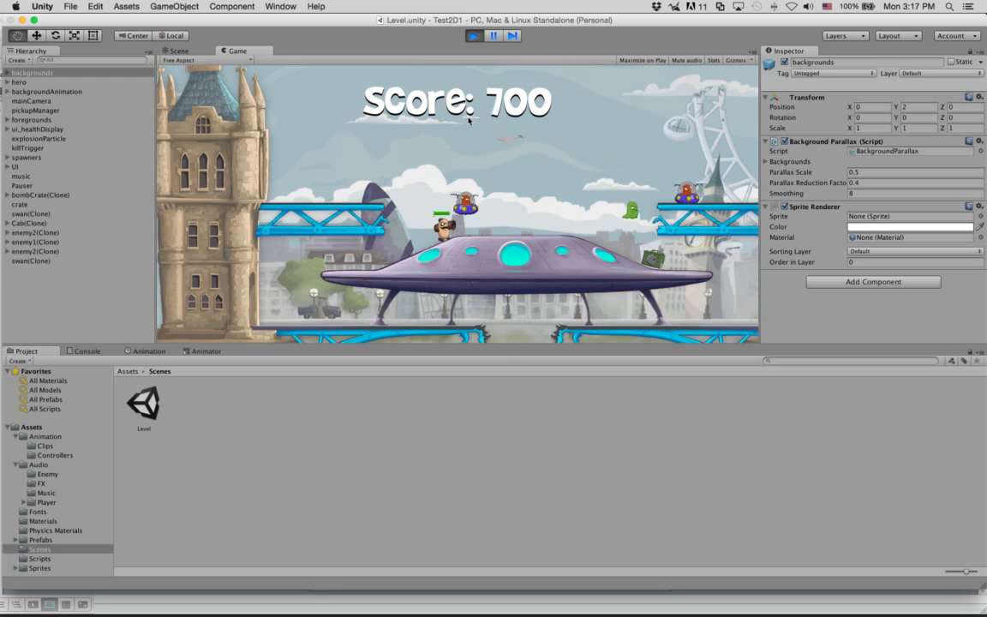
key(Left)
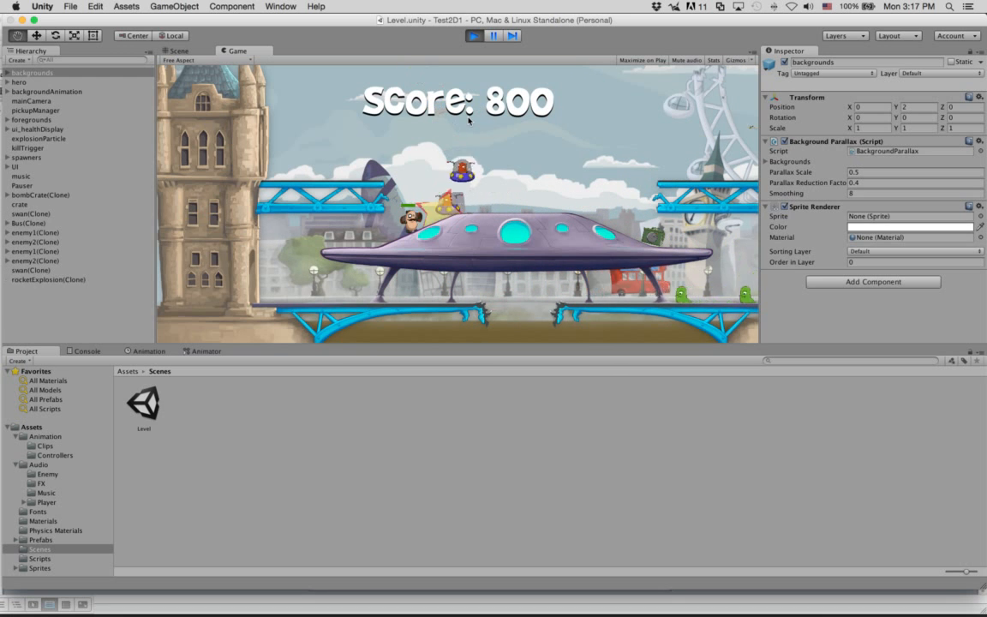
key(space)
key(Left)
key(ctrl)
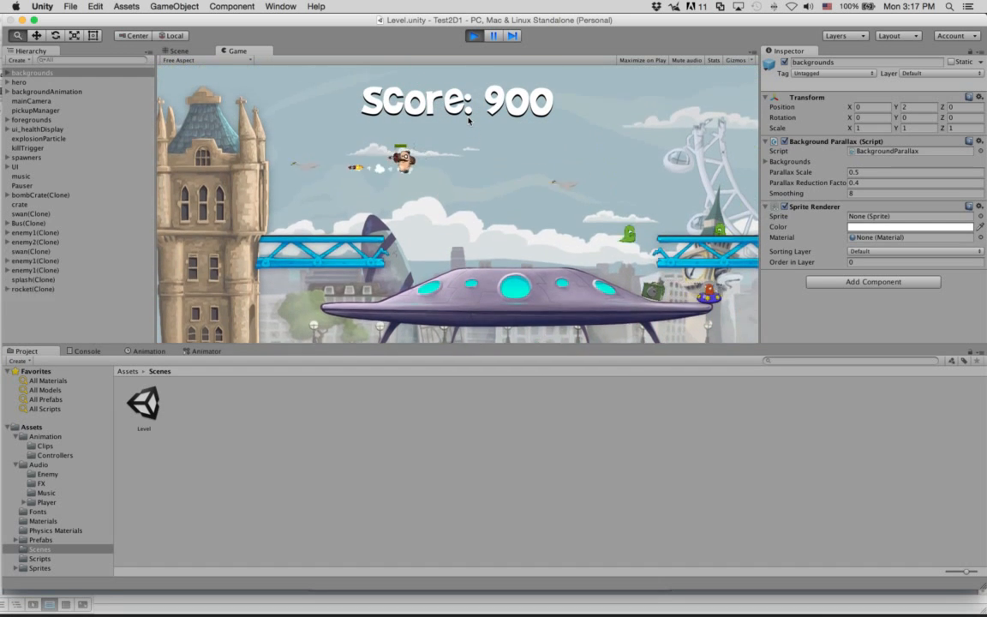
key(Right)
key(ctrl)
key(ctrl)
key(ctrl)
key(ctrl)
key(ctrl)
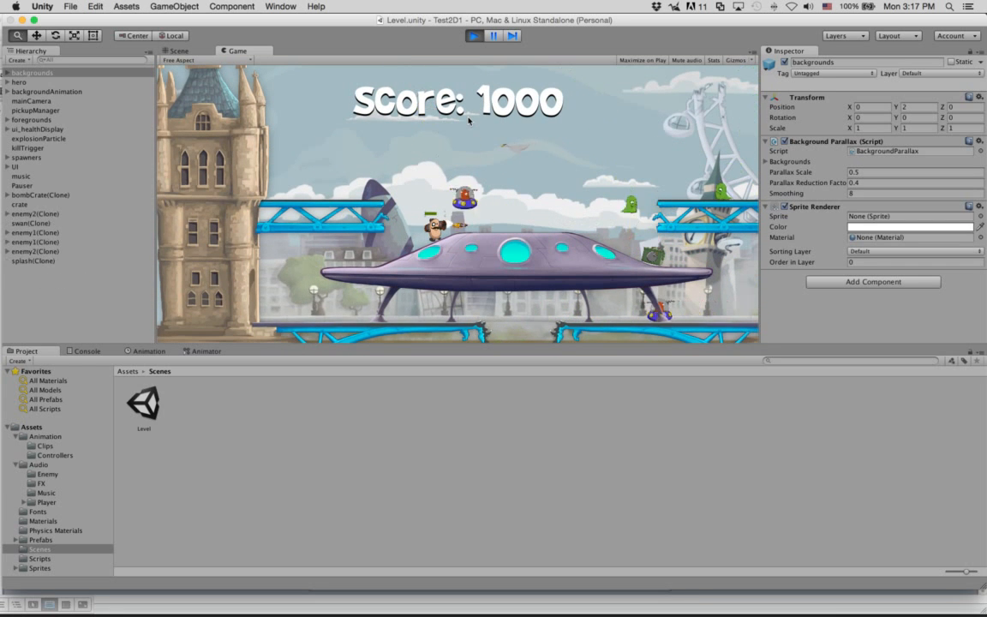
key(ctrl)
key(space)
key(Left)
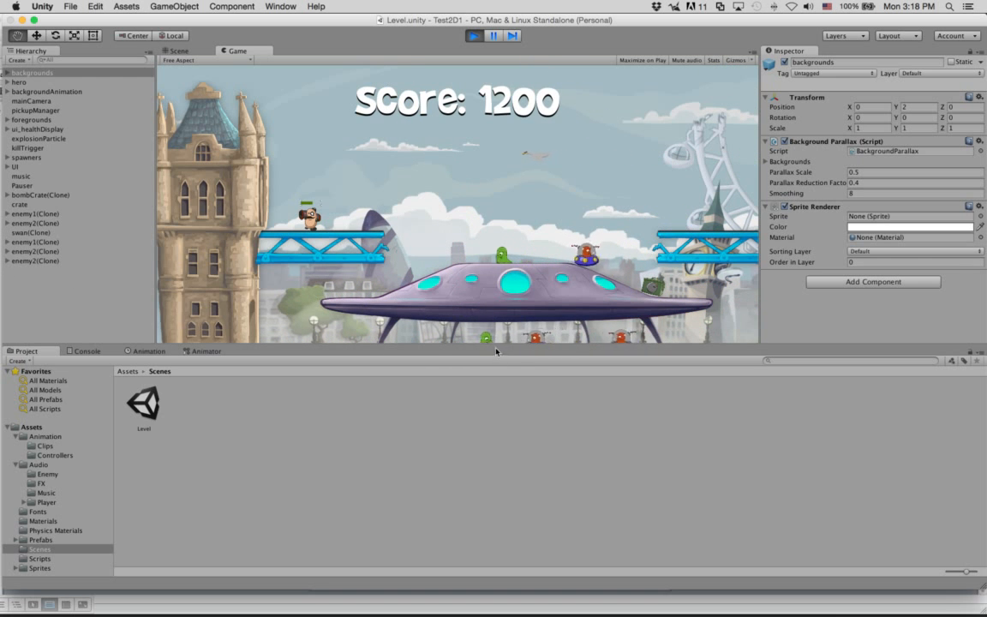
Step: Enlarge the Game view and keep firing rockets until the score reaches 1300
drag(495, 348, 502, 398)
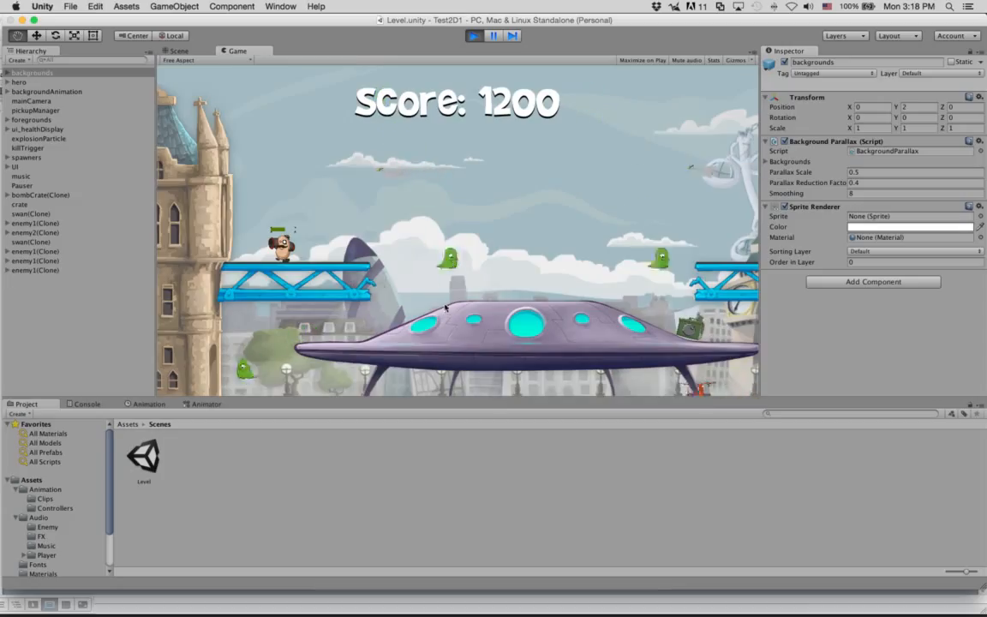
key(Left)
key(Right)
click(361, 174)
click(361, 174)
click(361, 174)
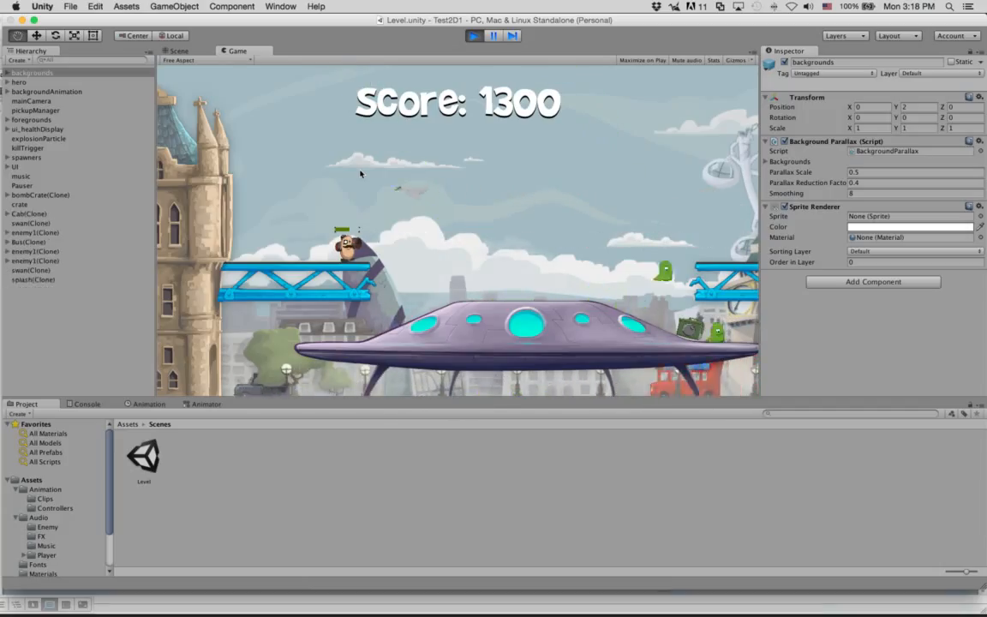
click(360, 174)
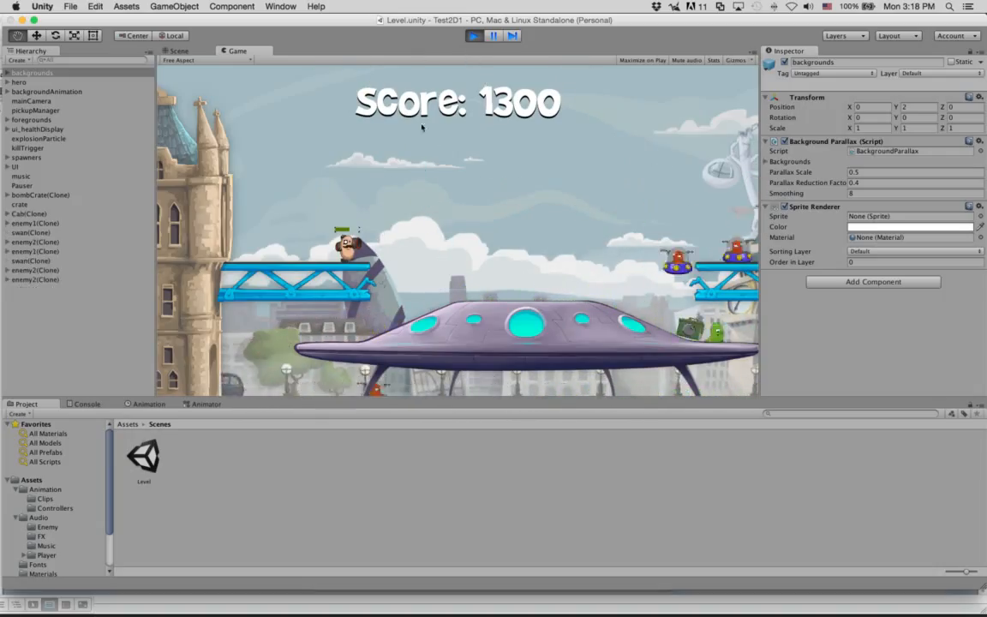
Step: Stop the game, widen the Scene view, and compare the Scene and Game views
click(473, 35)
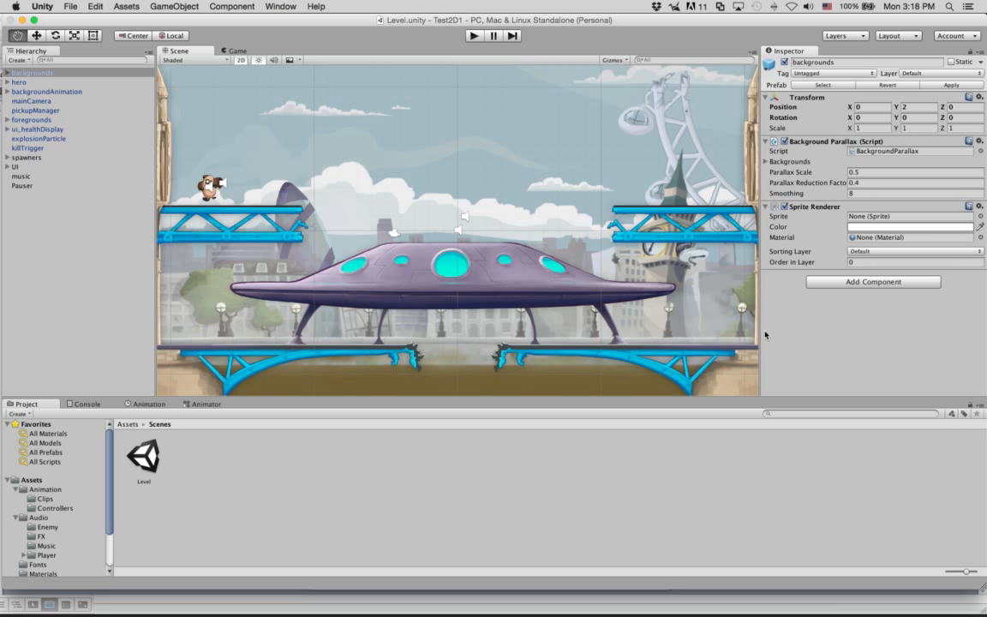
drag(759, 331, 816, 334)
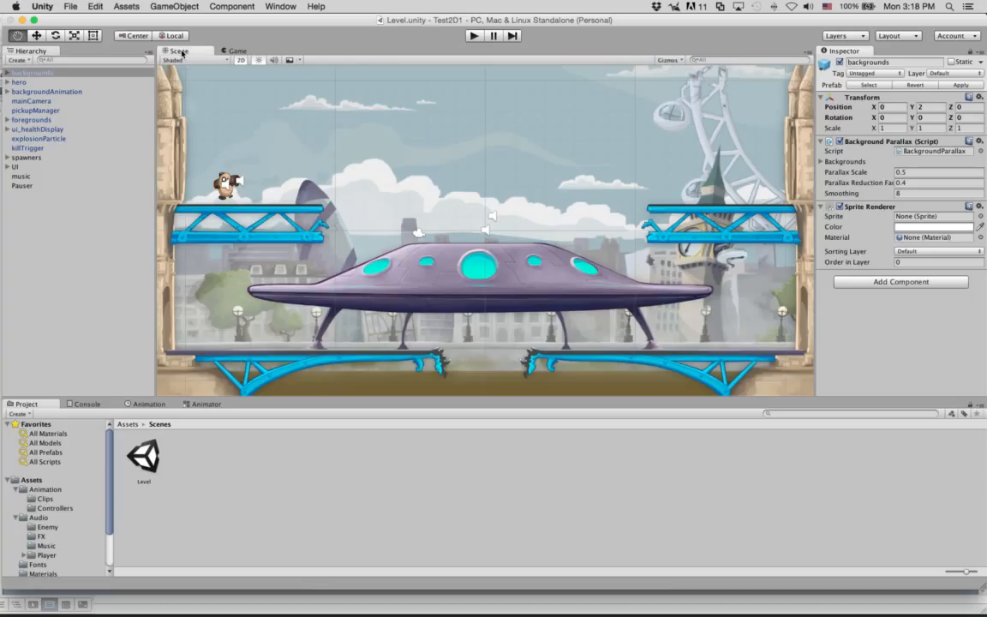
click(237, 51)
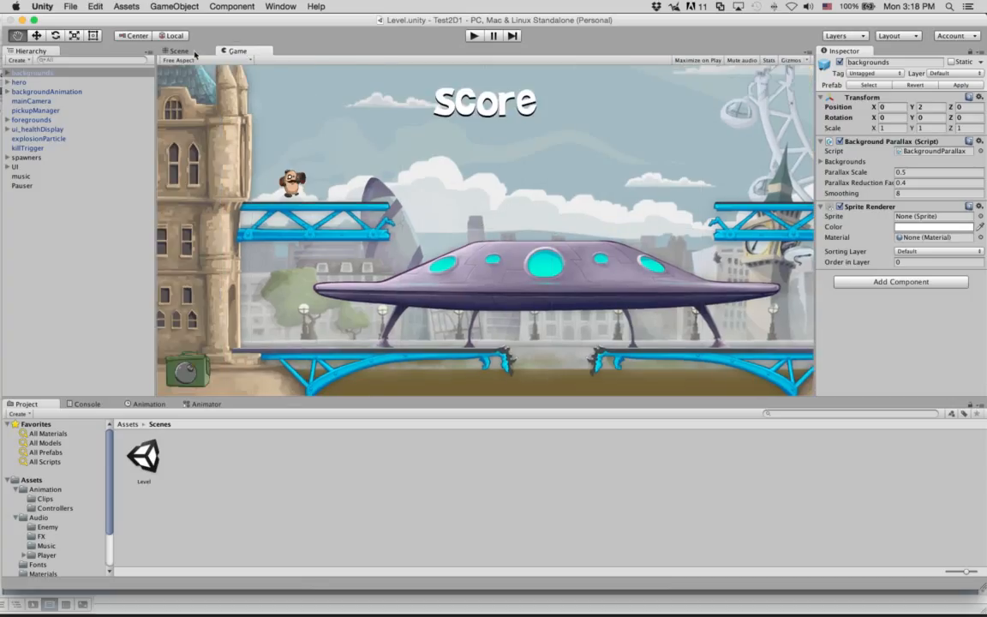
click(191, 51)
click(220, 51)
click(176, 51)
click(235, 51)
Step: Return to the Scene view and pan across the level to the left stone tower
click(161, 51)
click(237, 51)
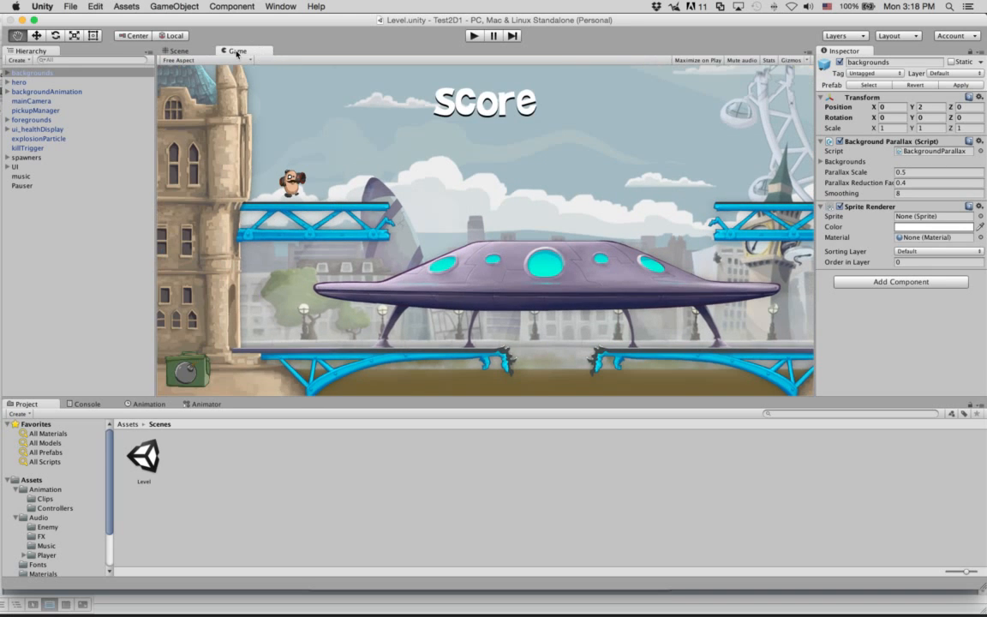
click(175, 50)
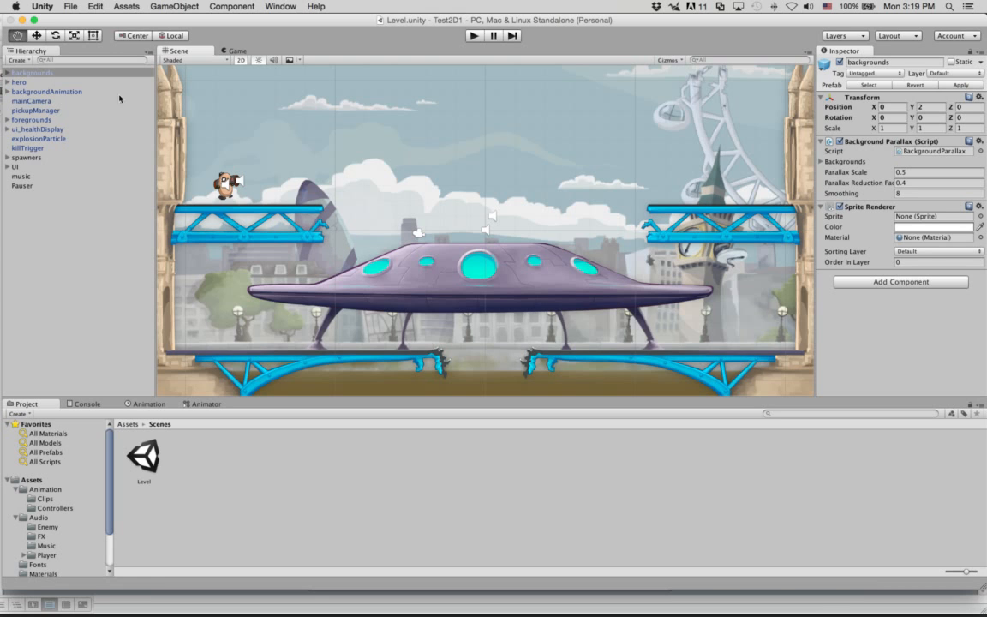
drag(520, 185, 540, 143)
drag(401, 158, 489, 185)
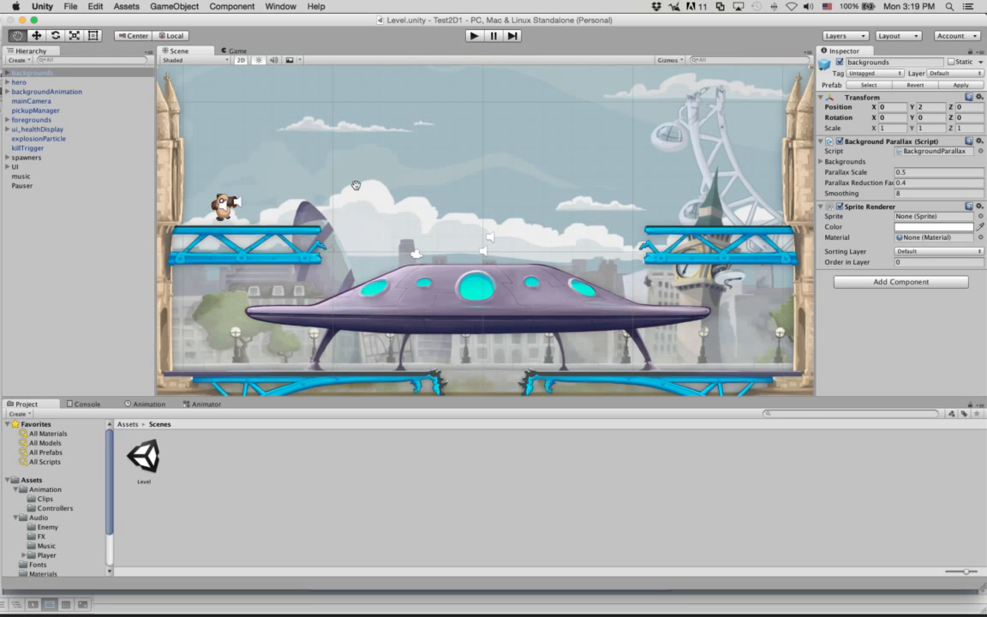
Step: Zoom the Scene view in and out over the level
scroll(390, 205, down, 10)
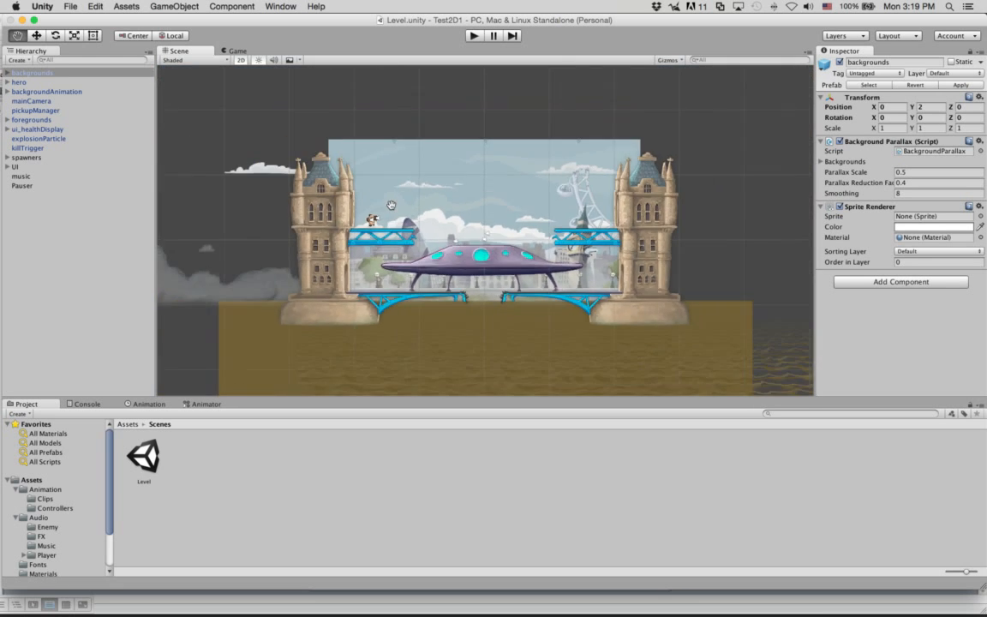
scroll(391, 204, down, 10)
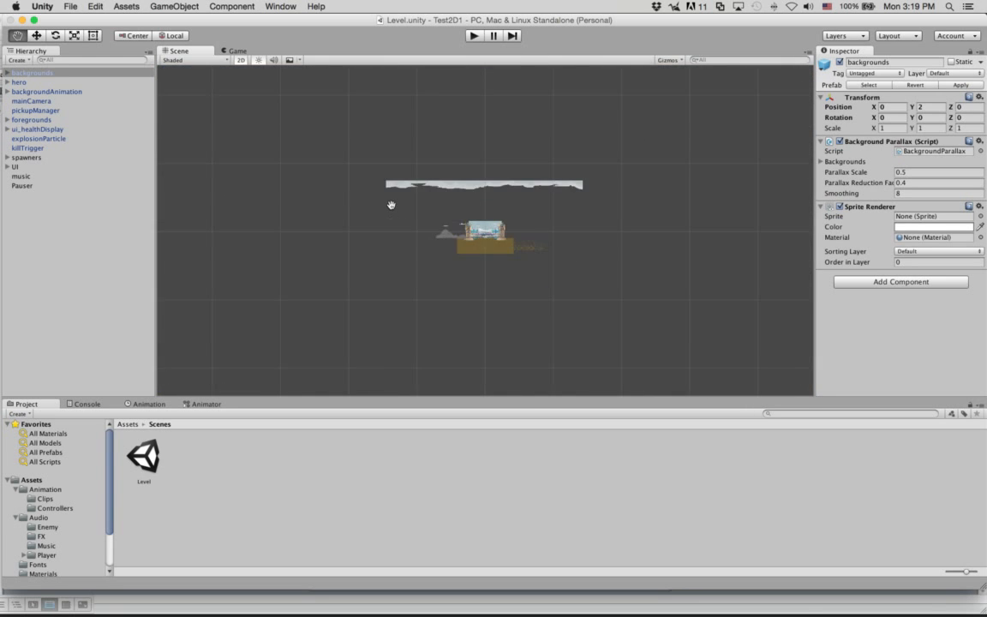
scroll(390, 205, up, 20)
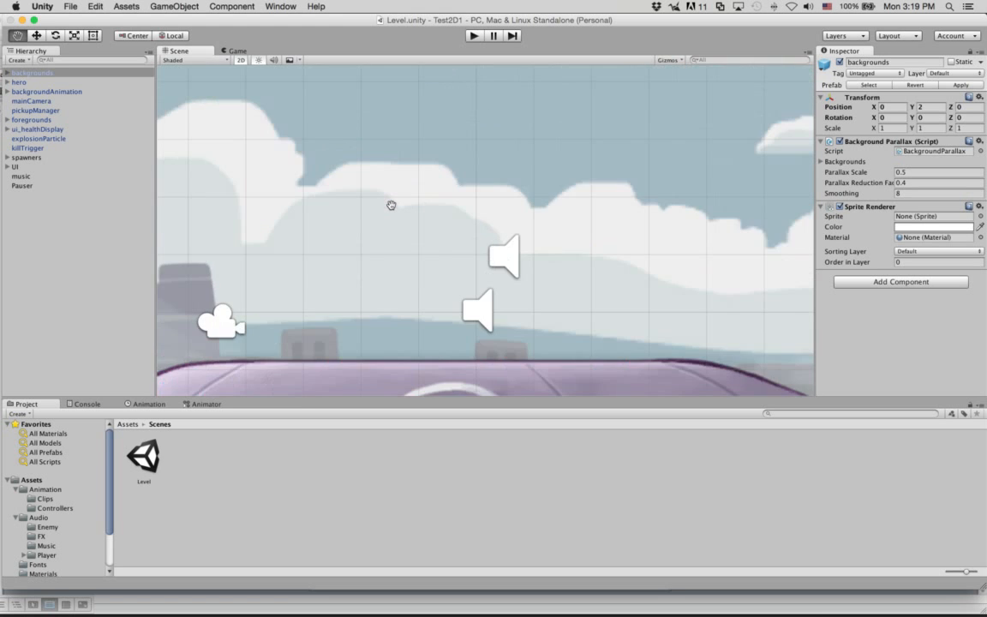
scroll(390, 205, up, 10)
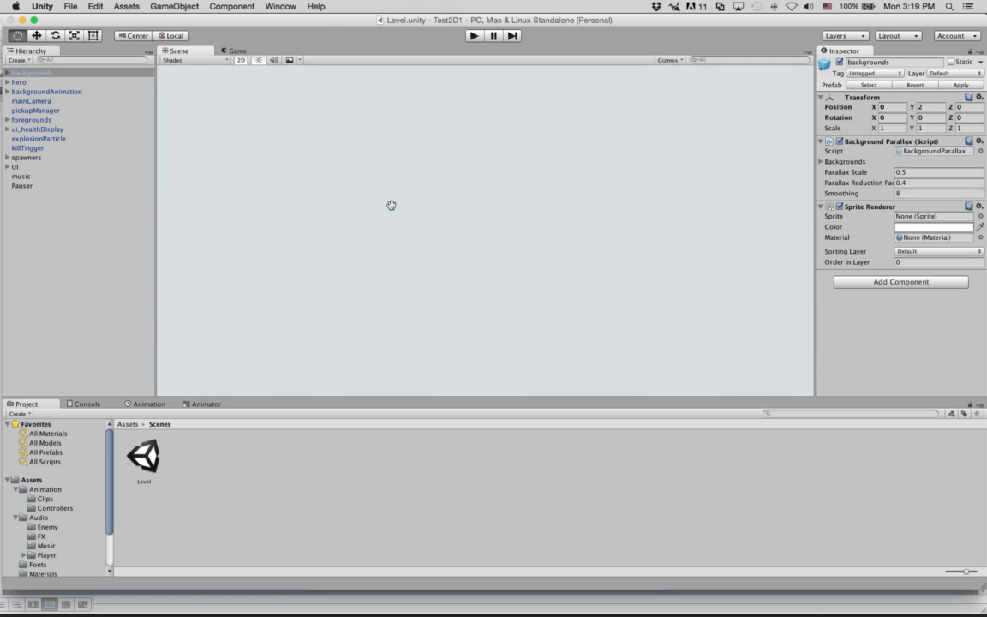
scroll(391, 205, down, 15)
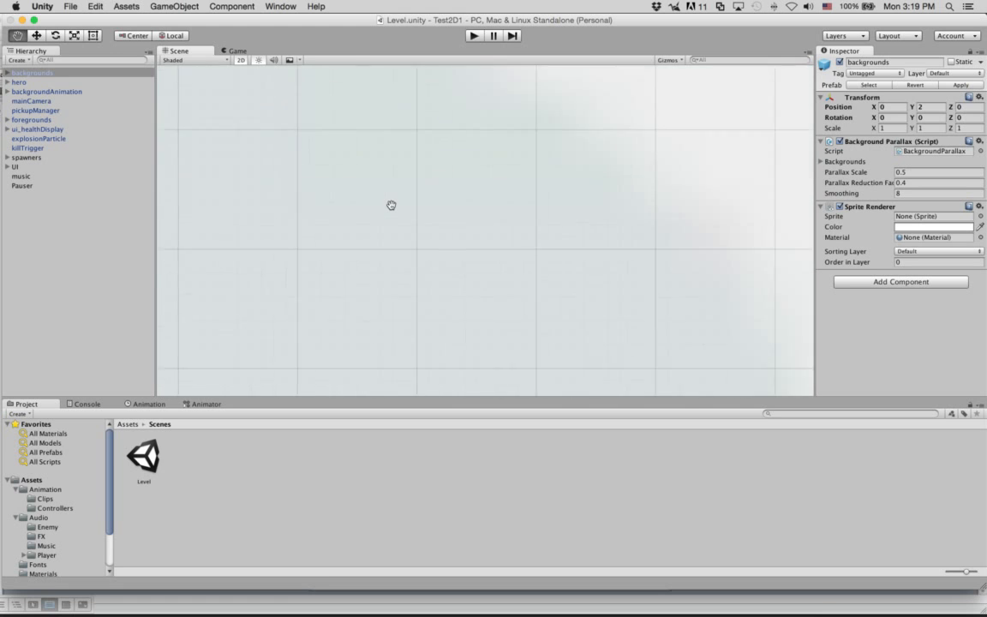
scroll(391, 205, down, 10)
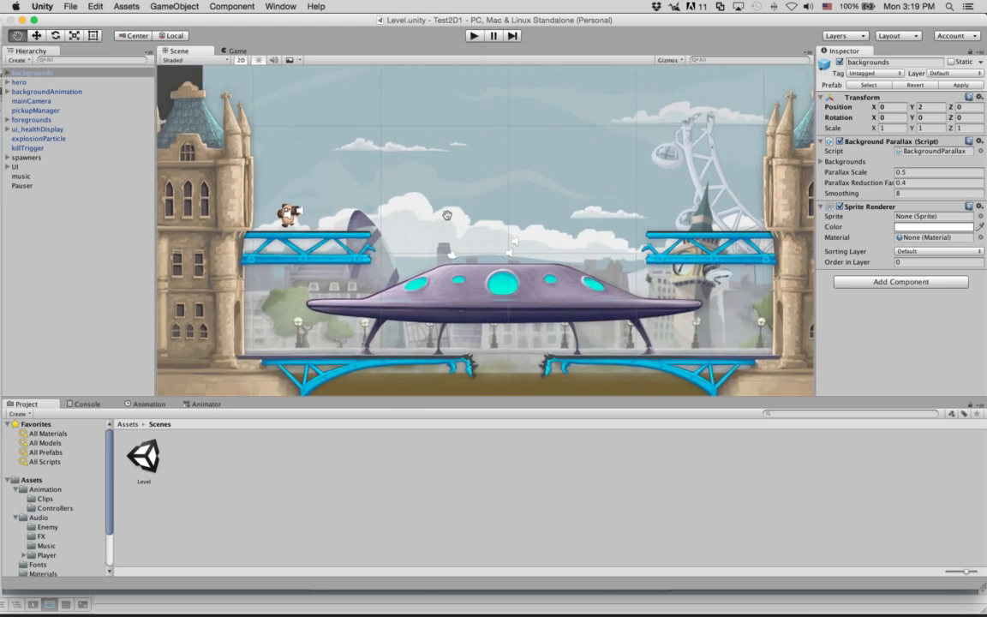
scroll(679, 207, up, 10)
drag(680, 206, 719, 192)
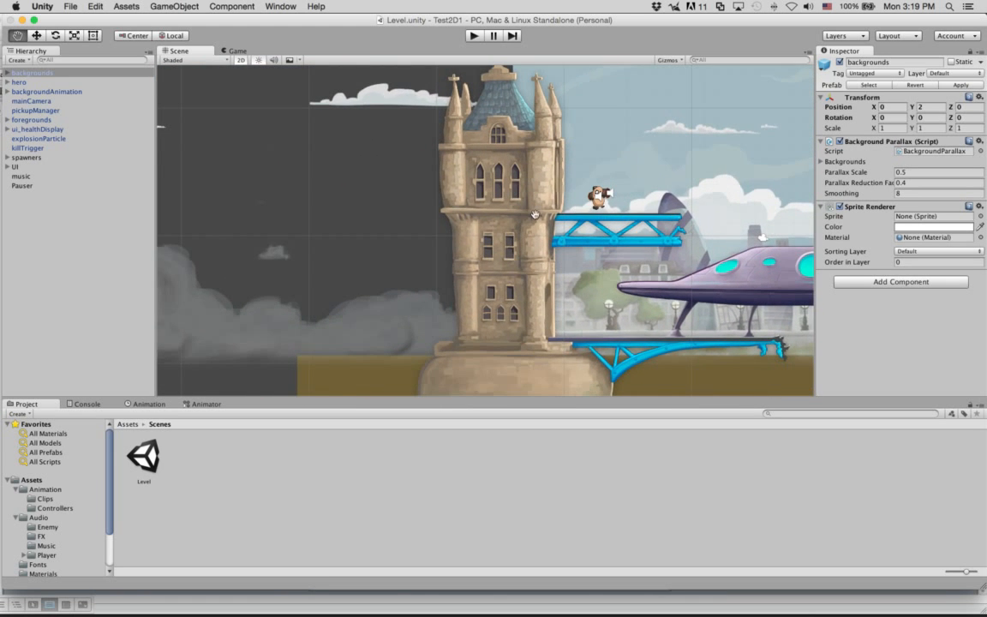
scroll(557, 205, up, 10)
Step: Frame the backgrounds object near the bridge and UFO, then choose the Move tool
drag(577, 198, 117, 288)
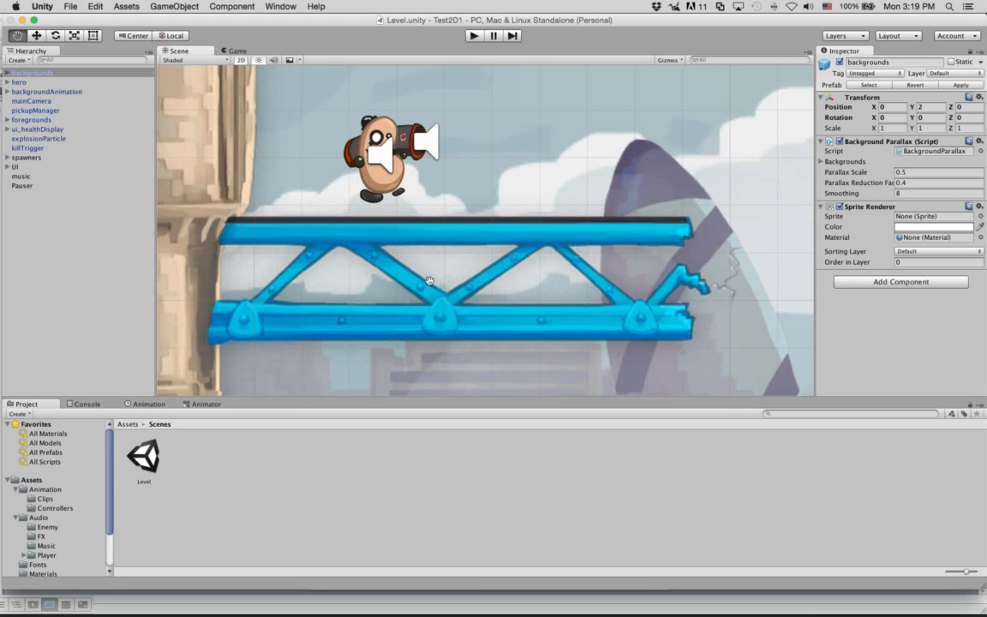
scroll(429, 281, down, 15)
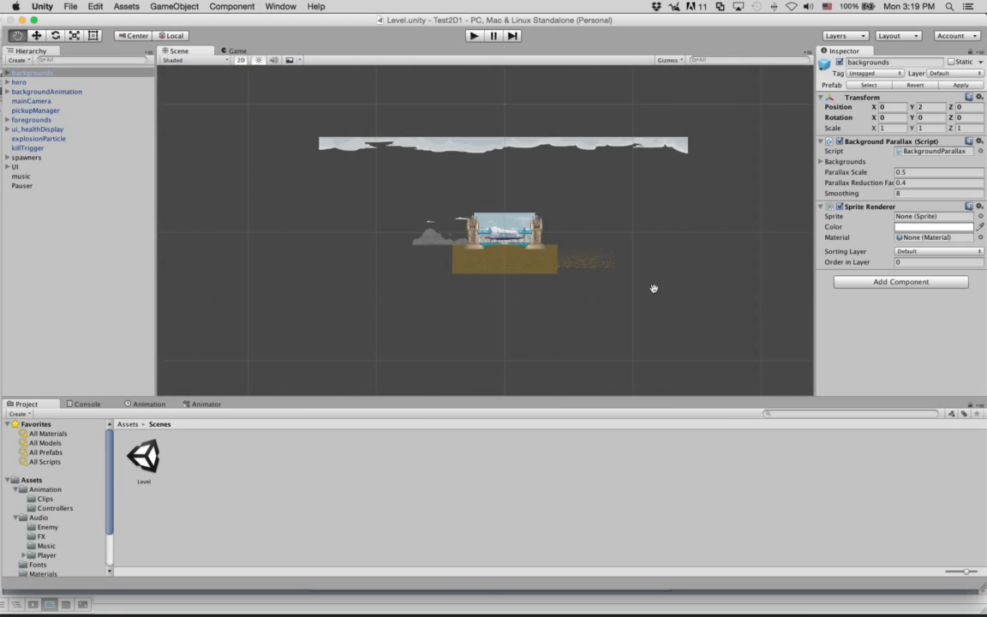
drag(653, 288, 446, 287)
scroll(615, 225, up, 10)
scroll(592, 253, down, 10)
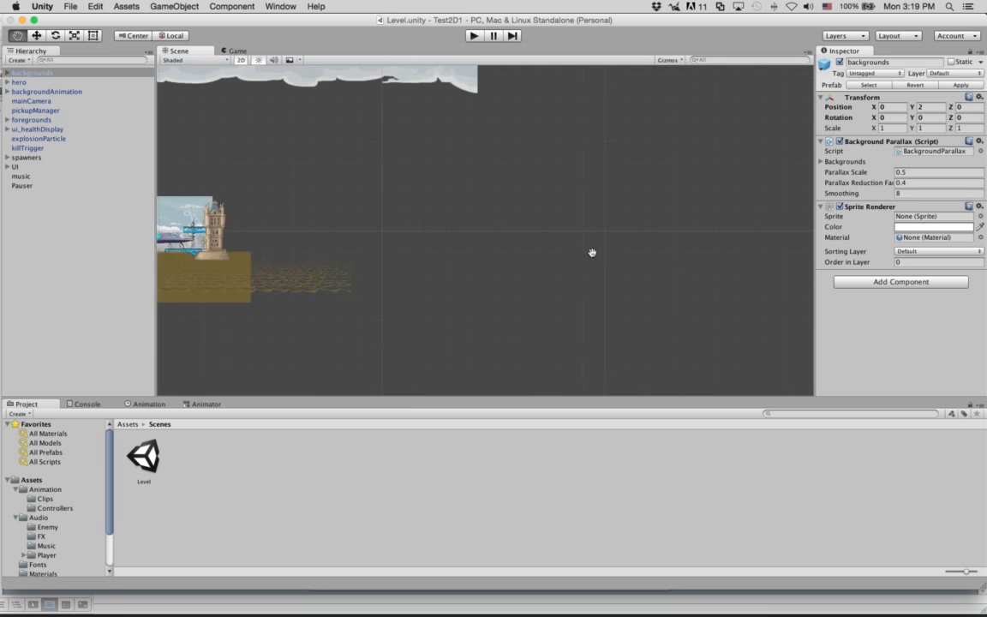
drag(386, 254, 555, 286)
scroll(385, 244, up, 10)
key(f)
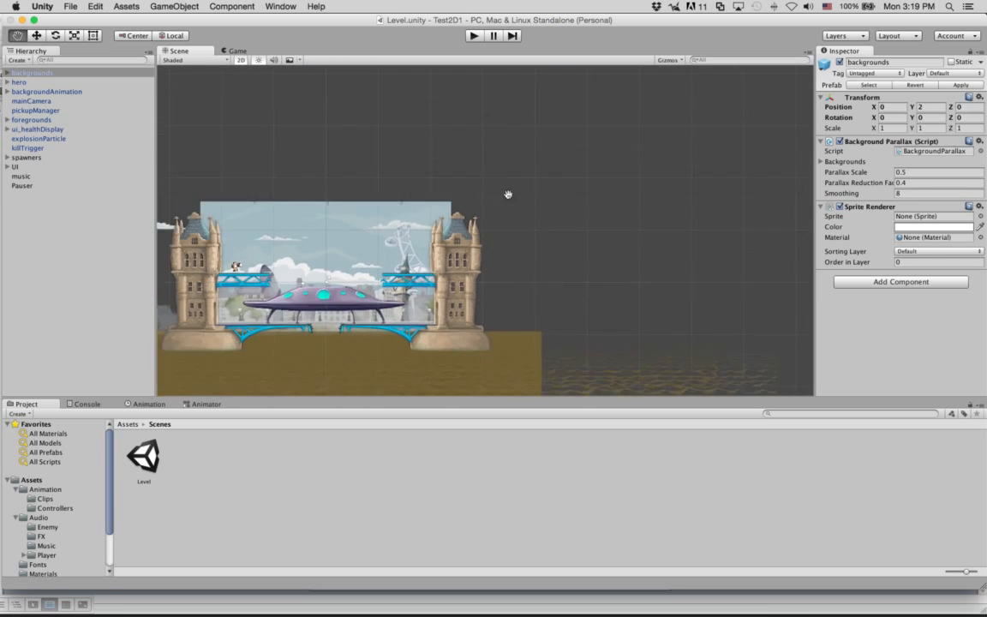
scroll(446, 216, up, 5)
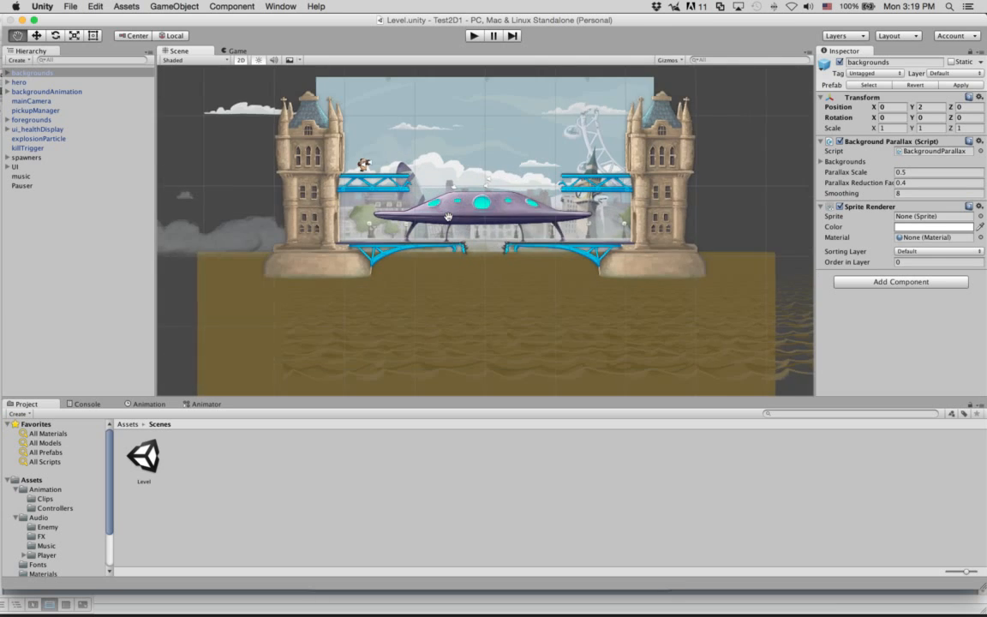
scroll(387, 253, up, 4)
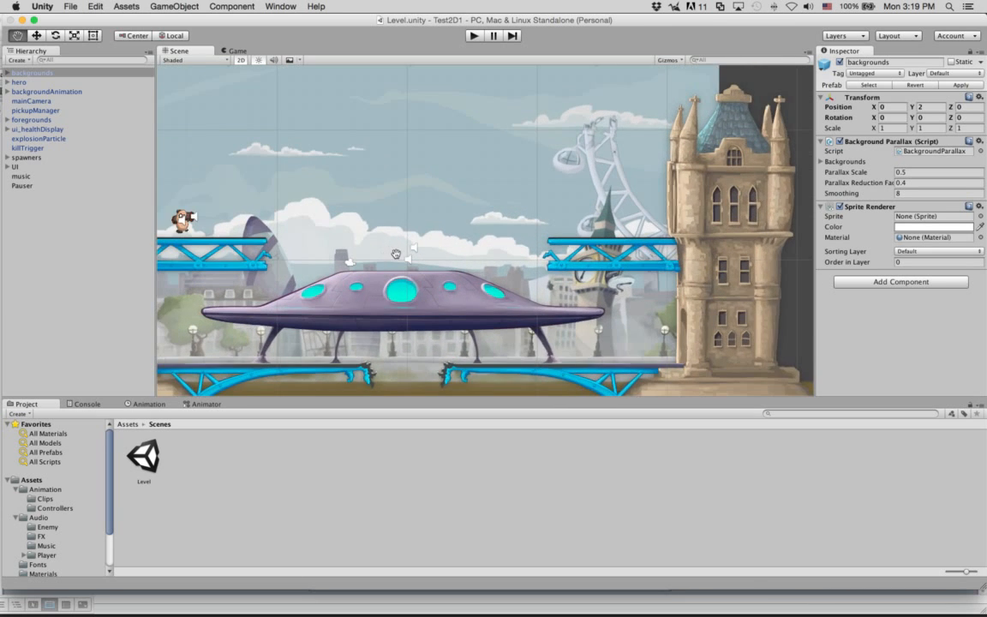
click(35, 35)
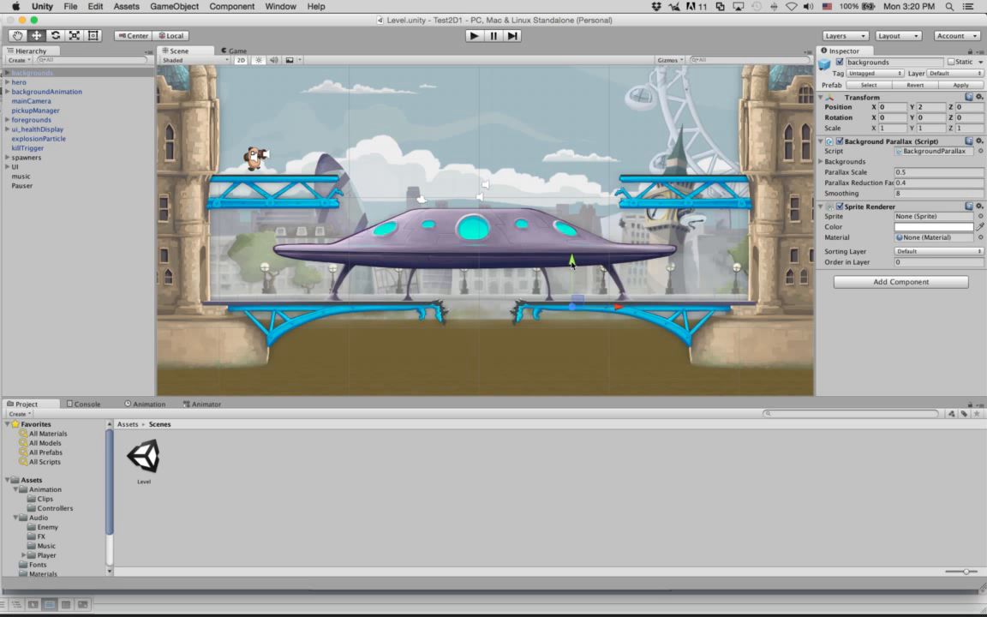
Step: Try the backgrounds group at other heights, then enter Position Y 0 to restore 0, 0, 0
drag(571, 261, 591, 302)
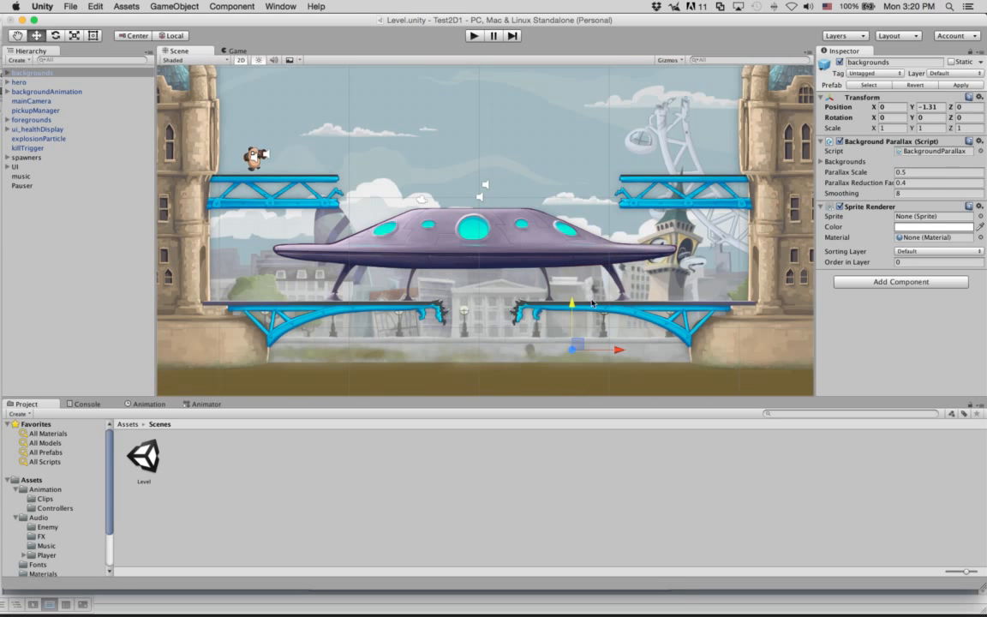
click(931, 107)
drag(572, 313, 540, 236)
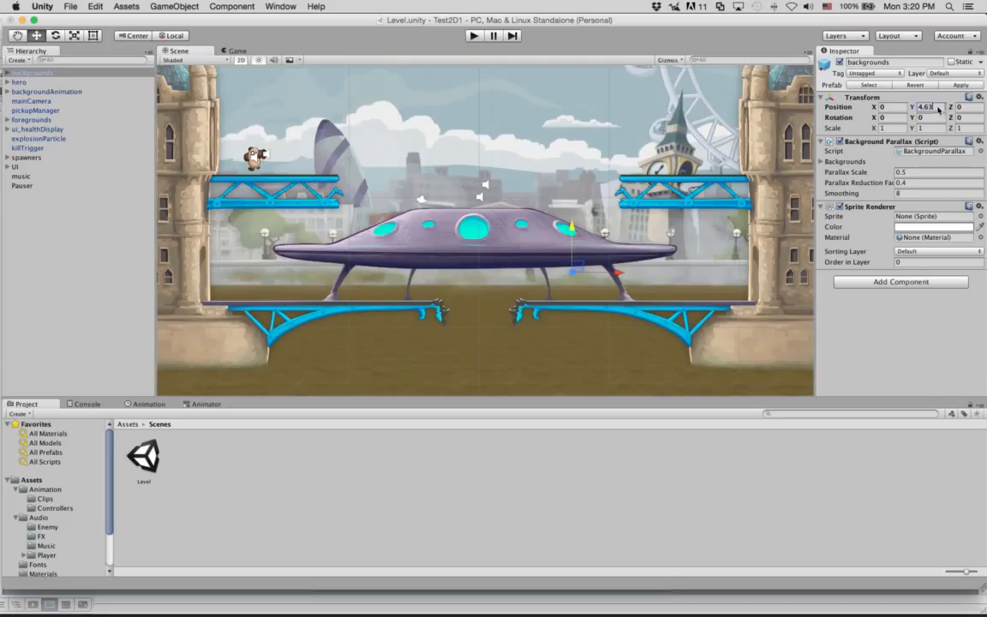
text(0)
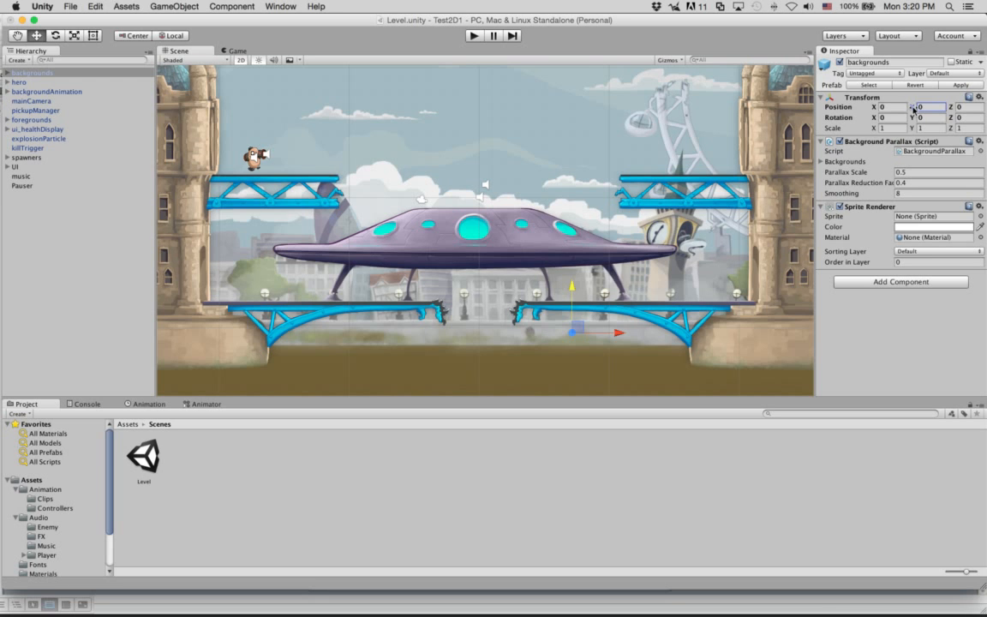
drag(913, 108, 549, 185)
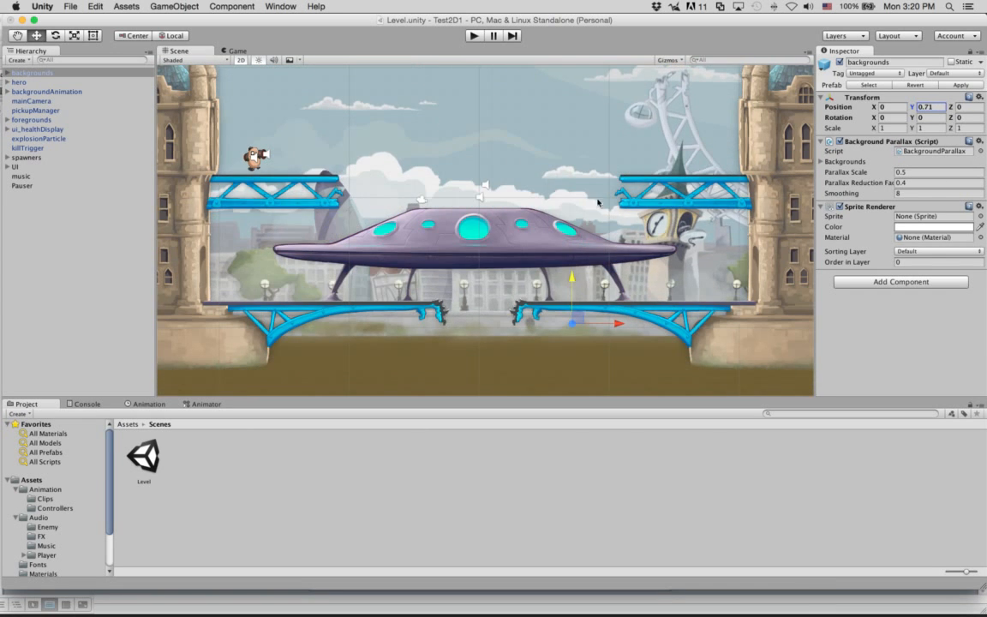
click(933, 107)
text(0)
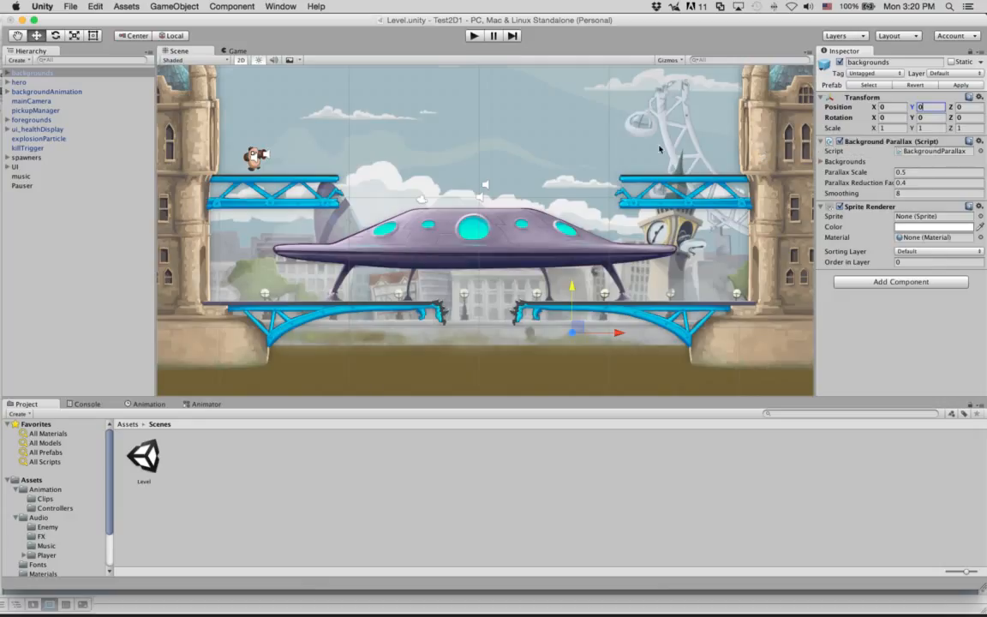
click(26, 72)
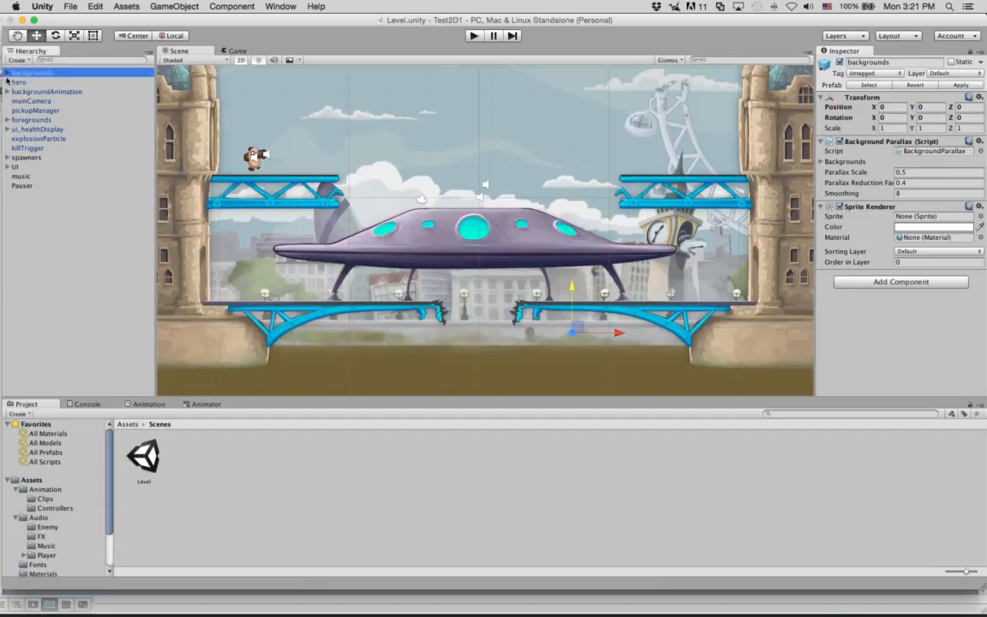
Step: Expand backgrounds and browse its children: Clouds, env_bg, Fog and env_RiverBase
click(7, 73)
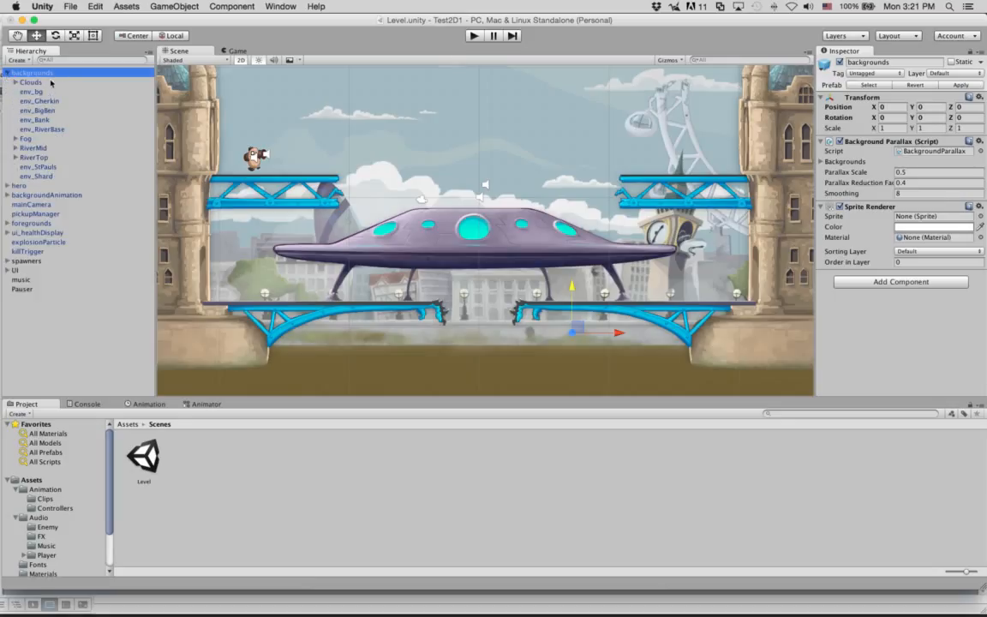
click(51, 83)
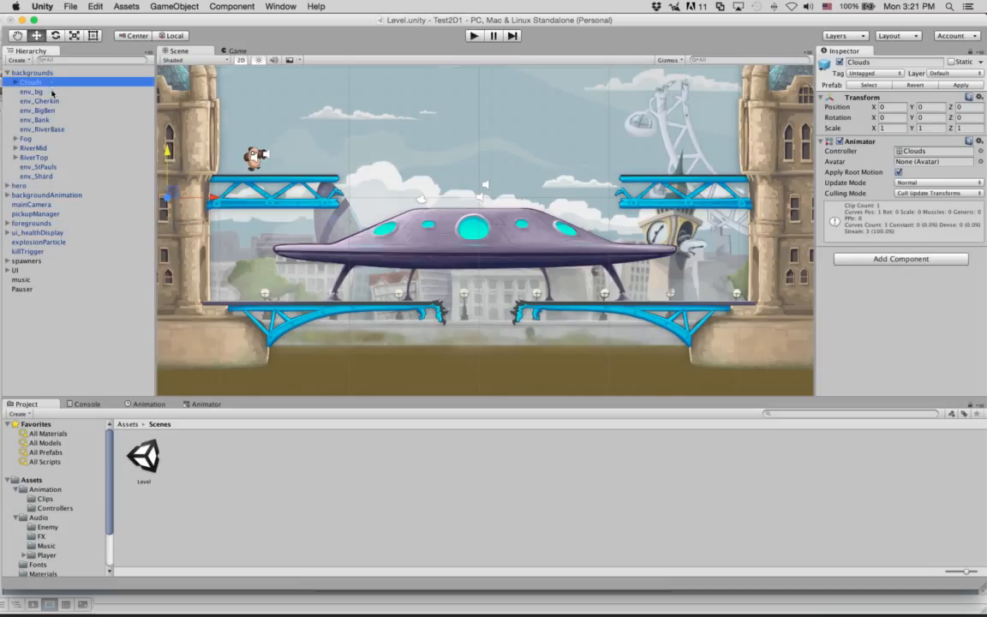
click(51, 91)
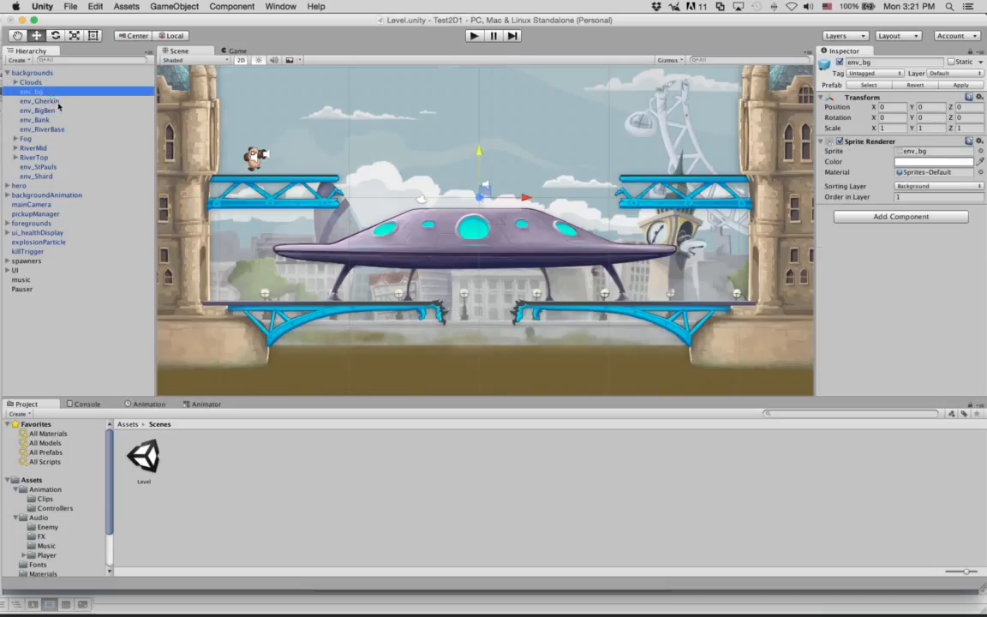
key(Down)
key(Down)
key(Down)
key(Down)
key(Down)
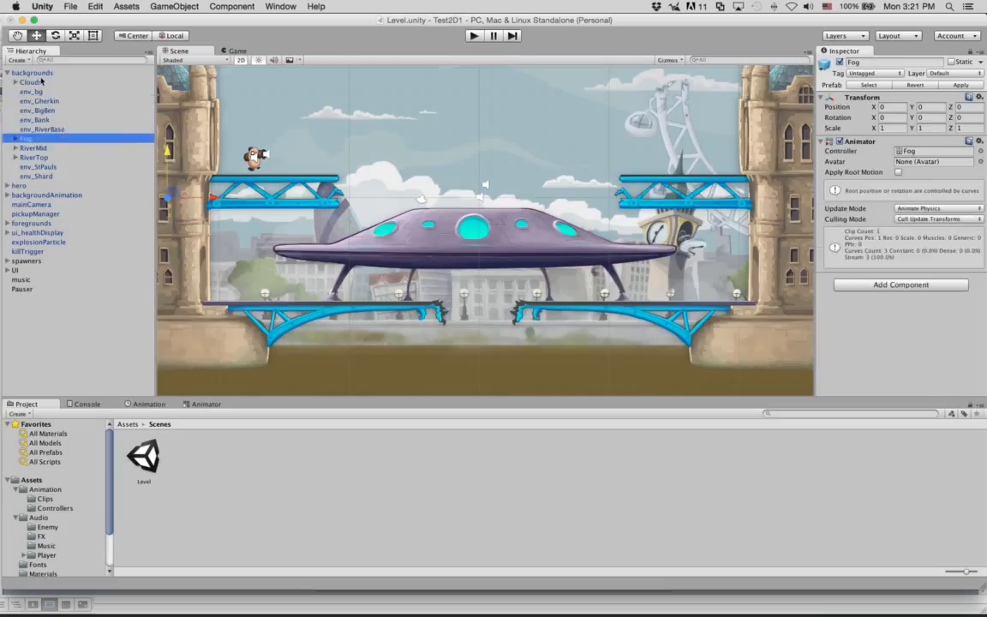
click(36, 72)
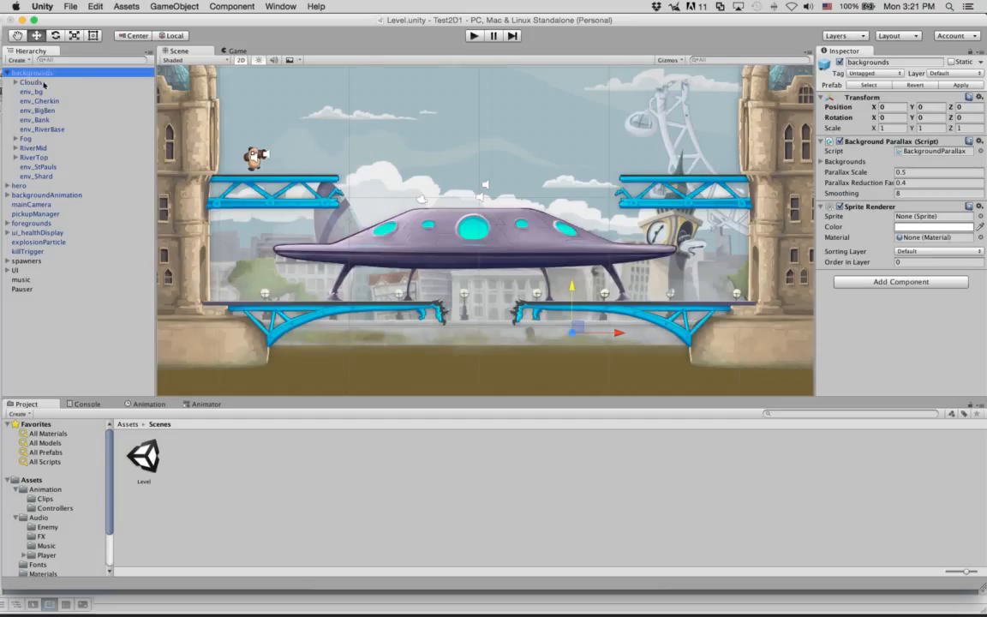
click(39, 81)
click(42, 109)
click(45, 128)
click(49, 138)
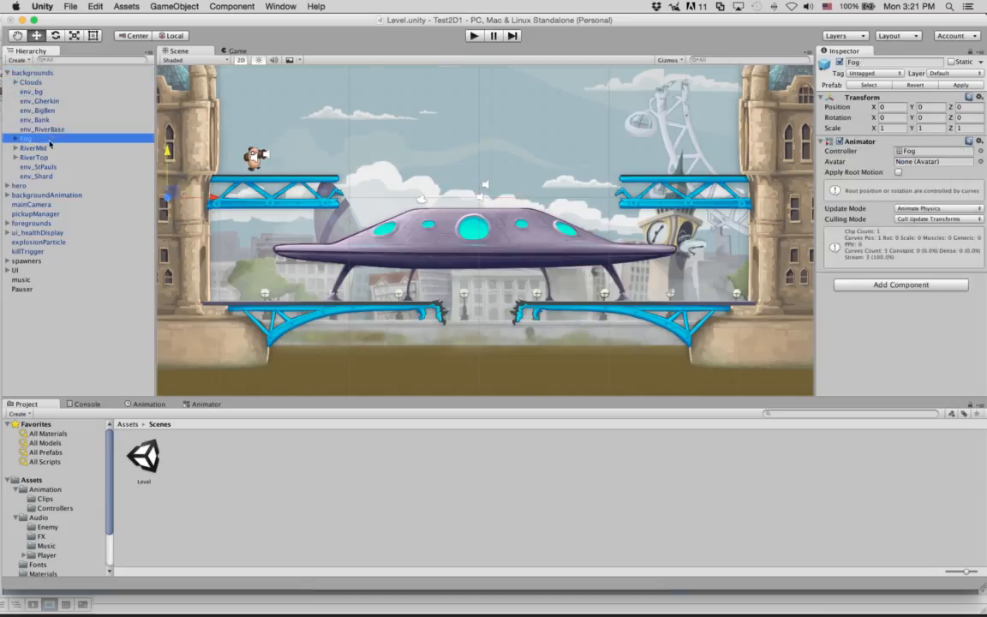
click(44, 128)
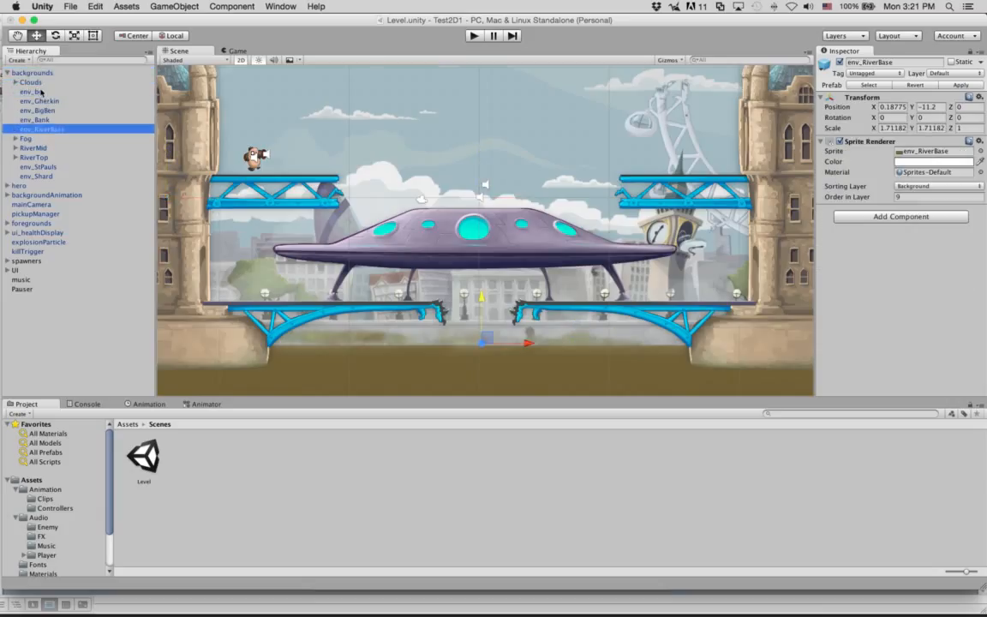
click(38, 91)
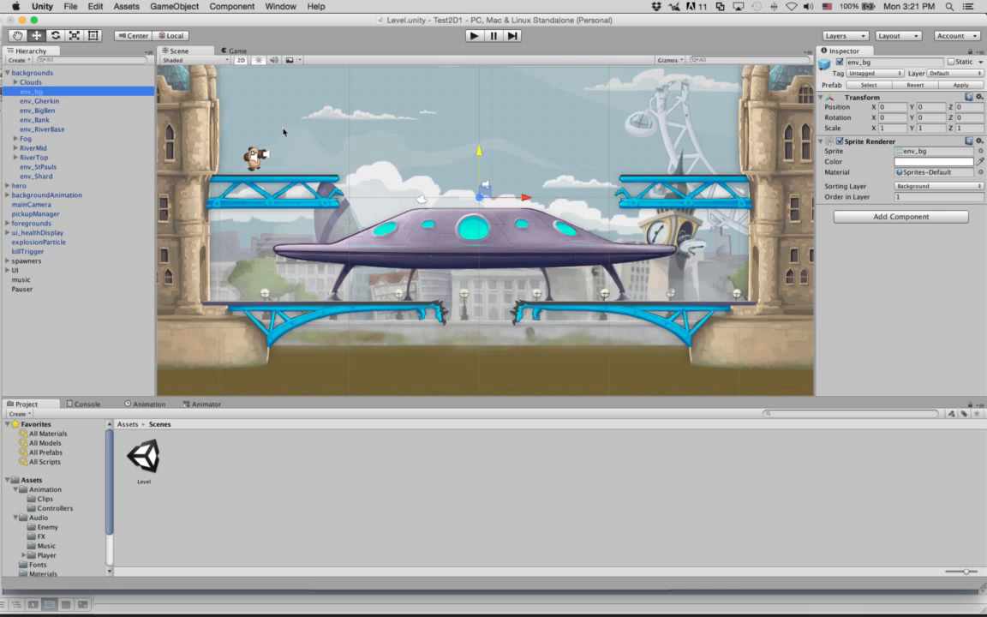
Step: Trial-move env_bg vertically, undo it back to Y 0, and reselect backgrounds
drag(478, 152, 488, 102)
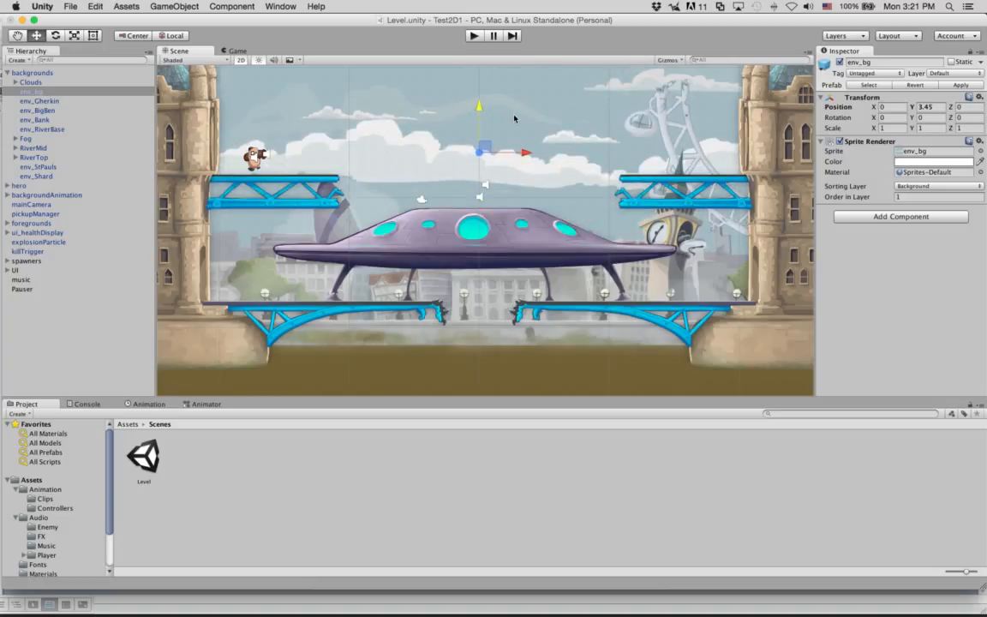
key(super+z)
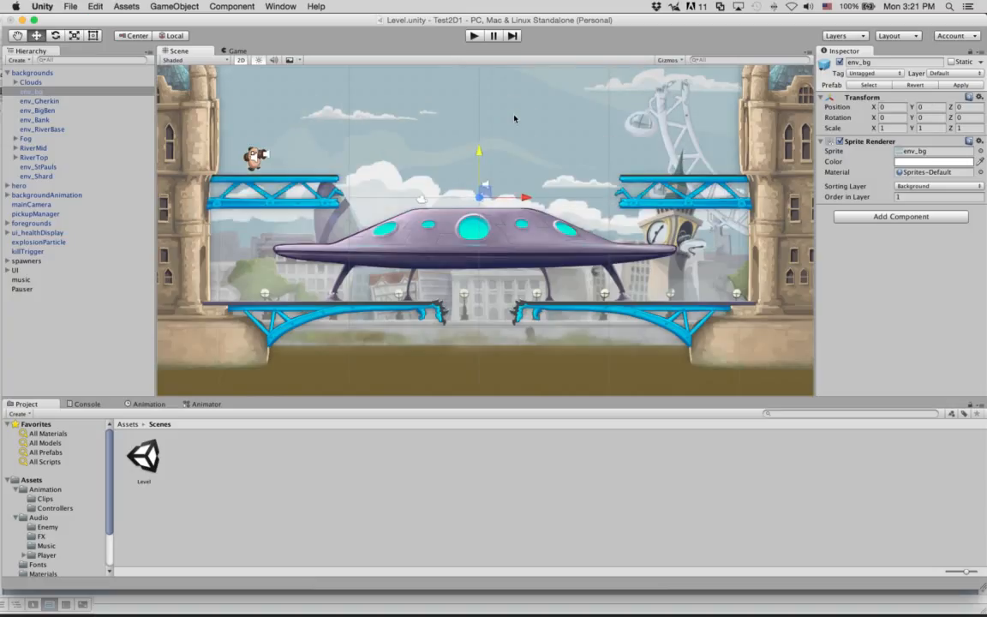
click(57, 125)
click(38, 74)
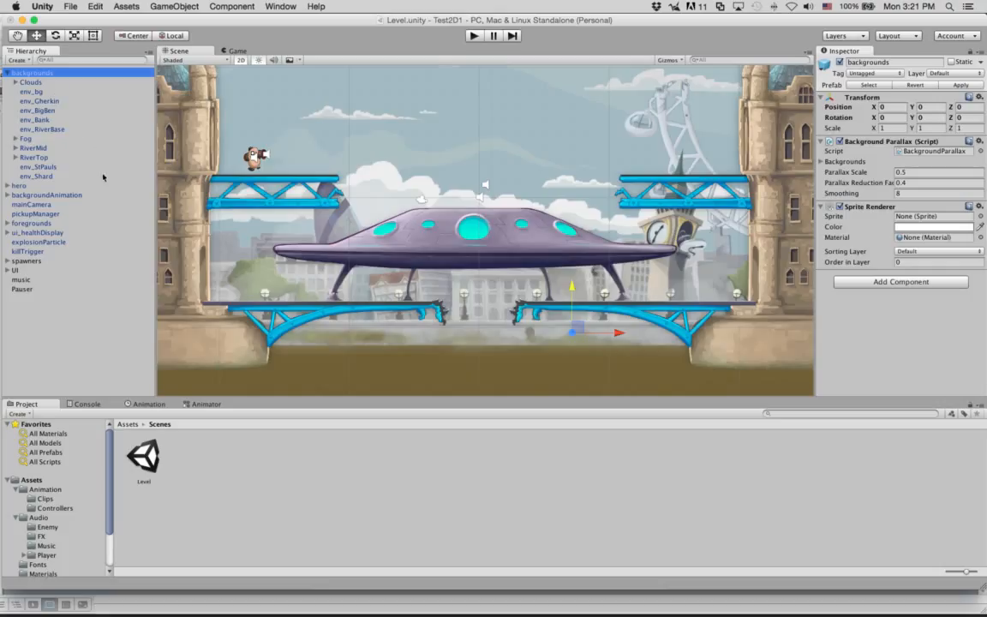
Step: Expand Clouds and lower the first env_2_Clouds sprite
click(35, 82)
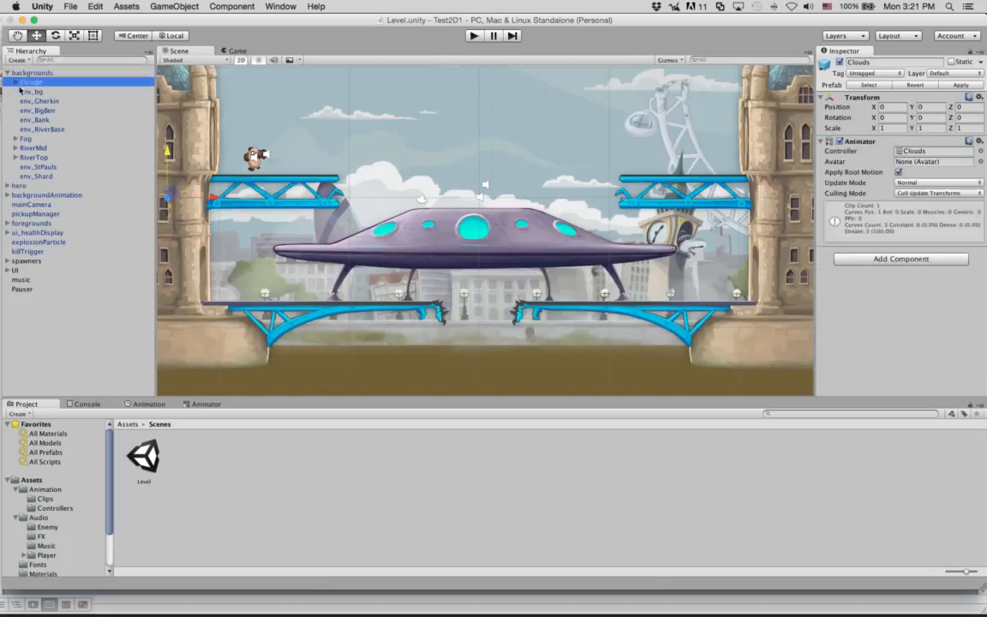
click(14, 82)
click(65, 92)
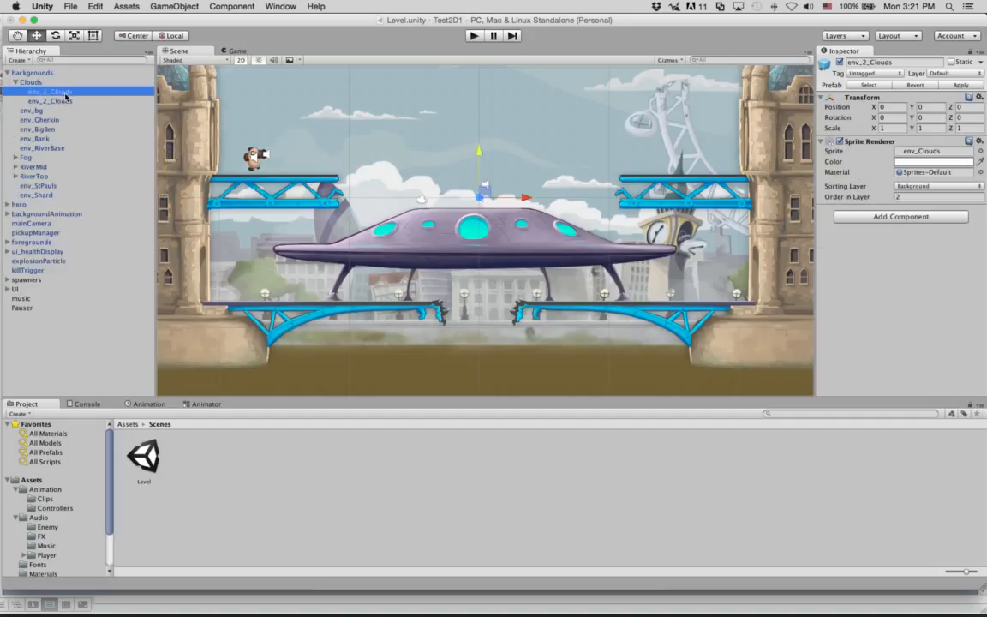
mouse_move(478, 152)
mouse_down()
mouse_move(481, 230)
mouse_move(464, 164)
mouse_up()
Step: Frame the second env_2_Clouds sprite at X -48 and nudge it to Y -0.3
click(67, 101)
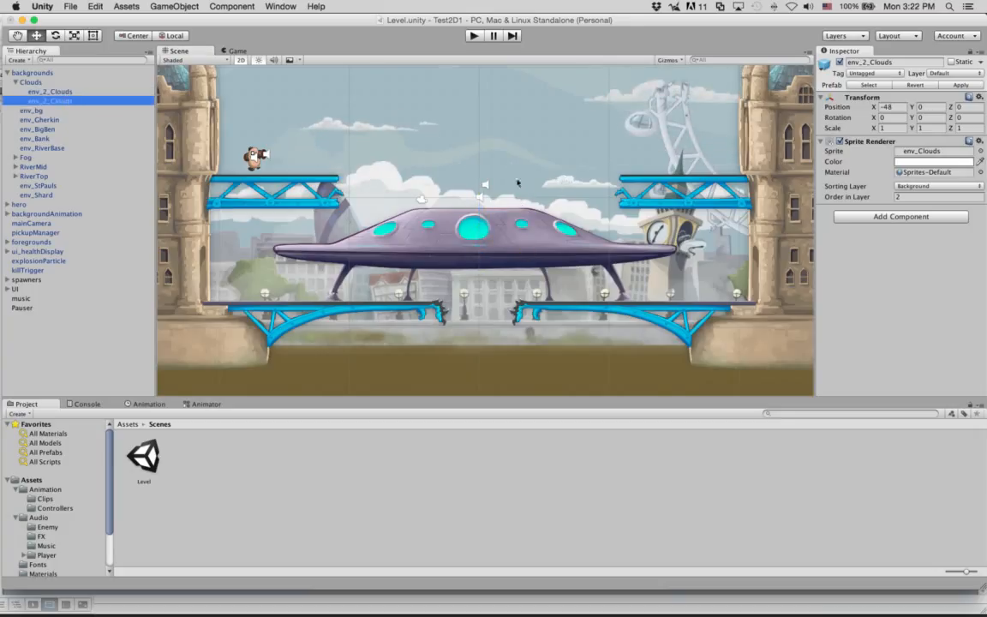
double_click(67, 101)
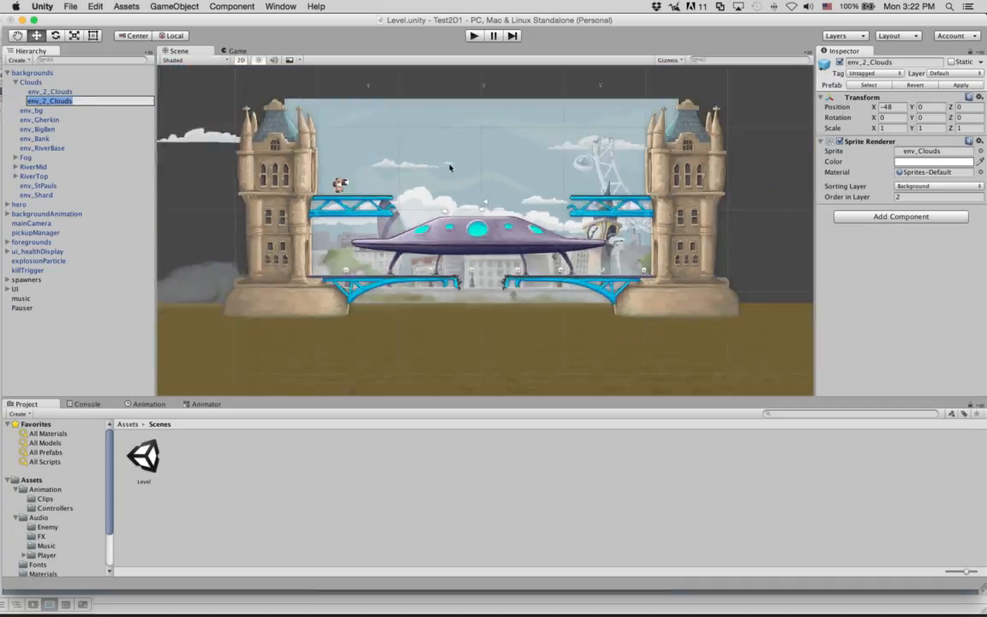
scroll(450, 168, up, 2)
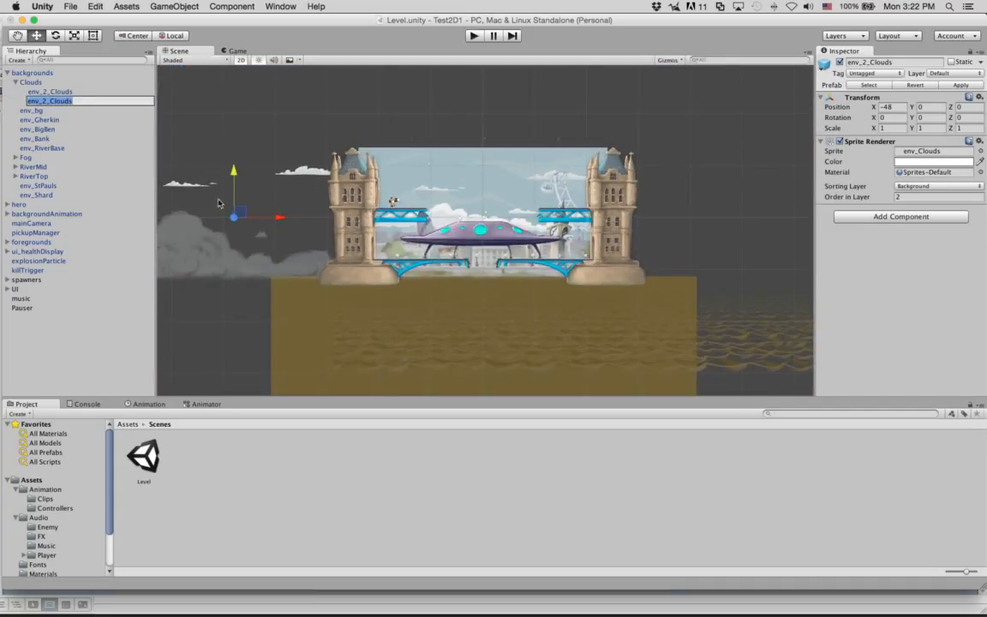
mouse_move(234, 171)
mouse_down()
mouse_move(234, 159)
mouse_move(233, 173)
mouse_up()
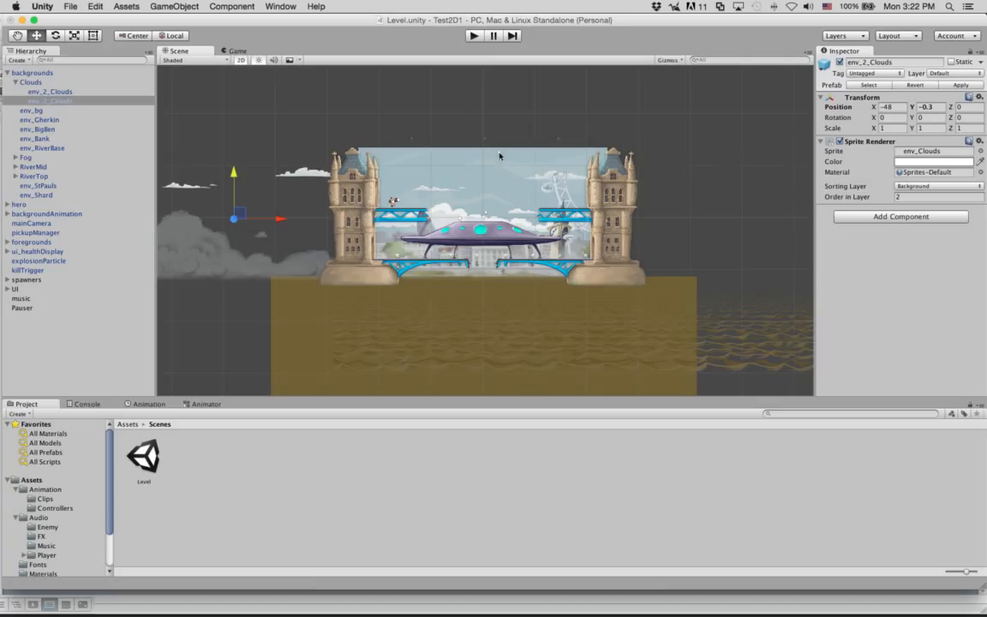
click(474, 36)
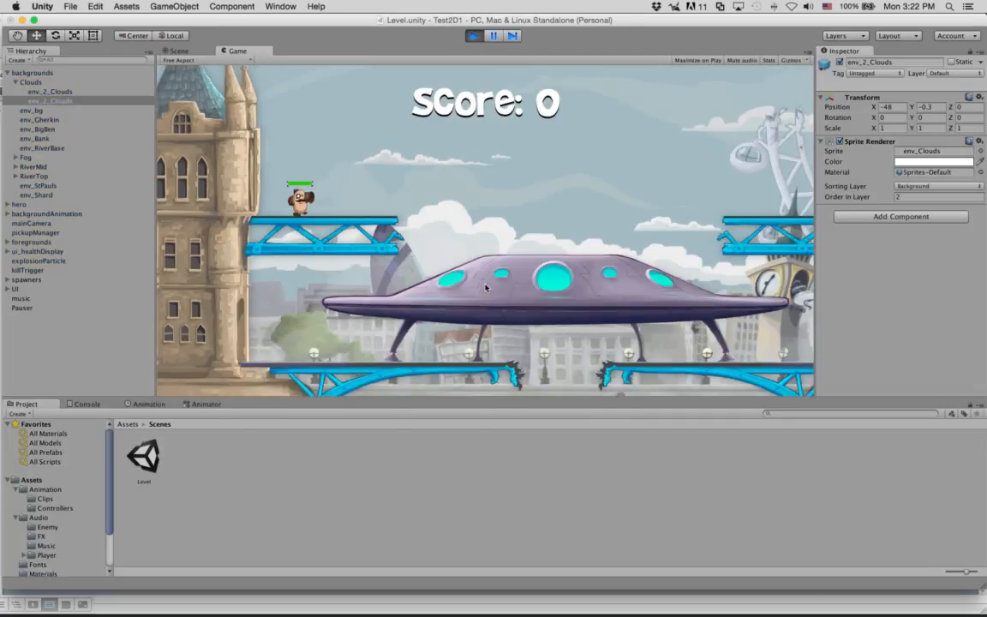
Step: Fire several rockets from the hero at enemies
click(484, 193)
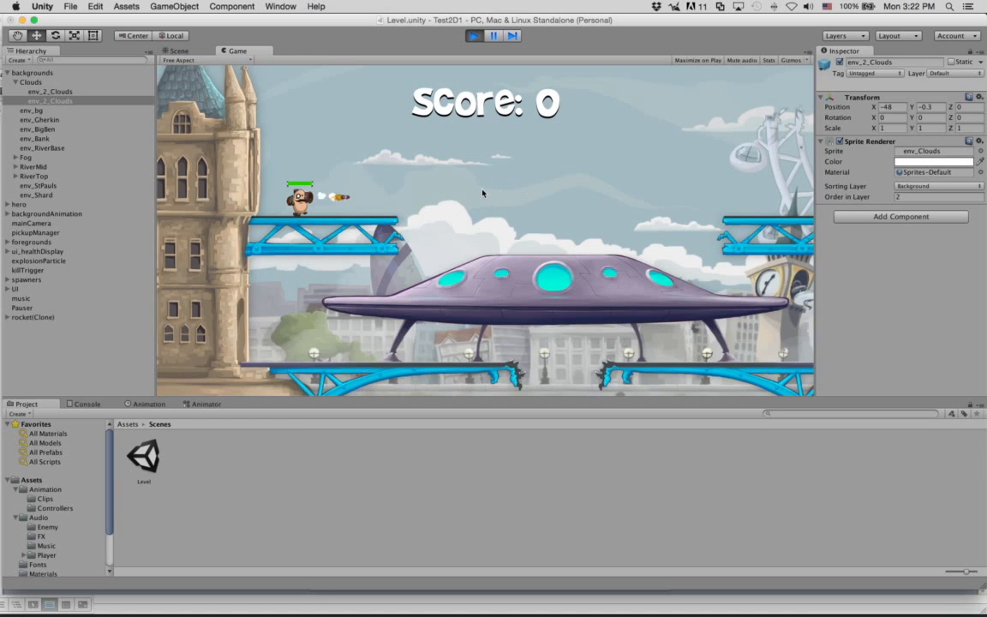
click(483, 193)
click(482, 193)
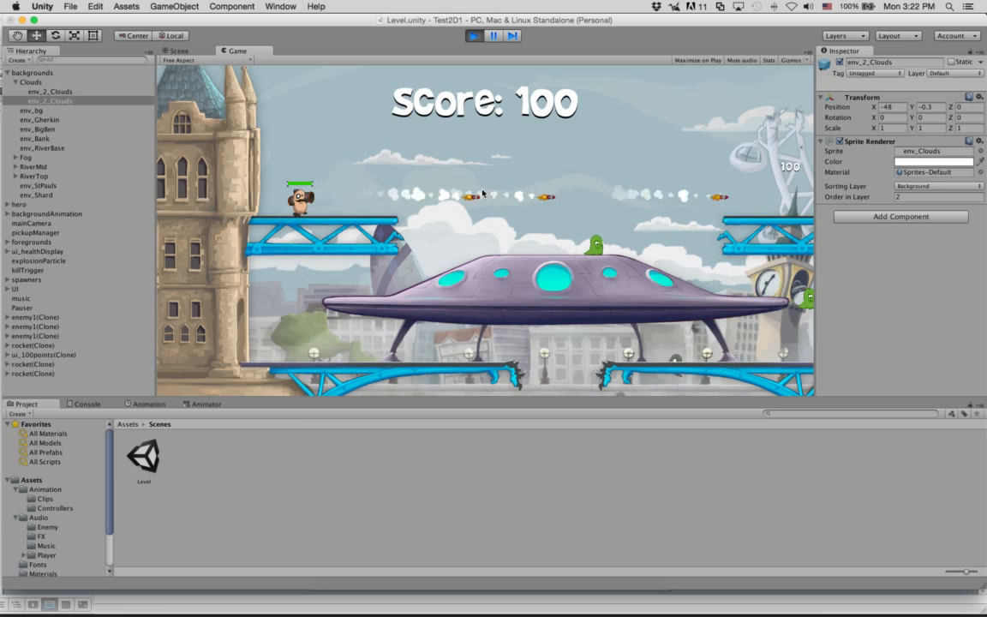
click(483, 192)
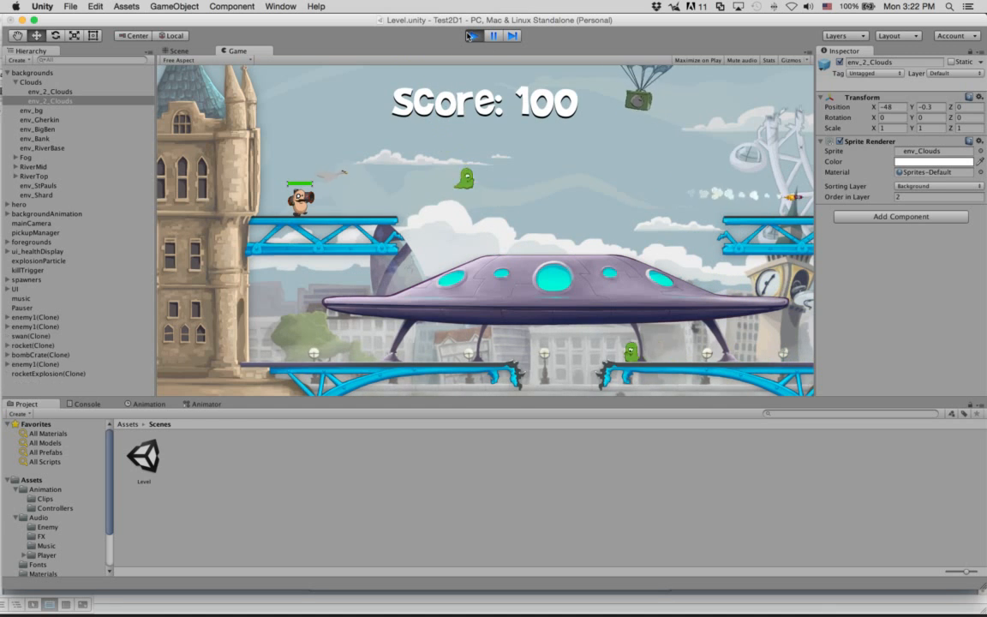
Step: Inspect backgrounds, Clouds and both env_2_Clouds layers, then exit Play mode with Cmd+P
click(47, 73)
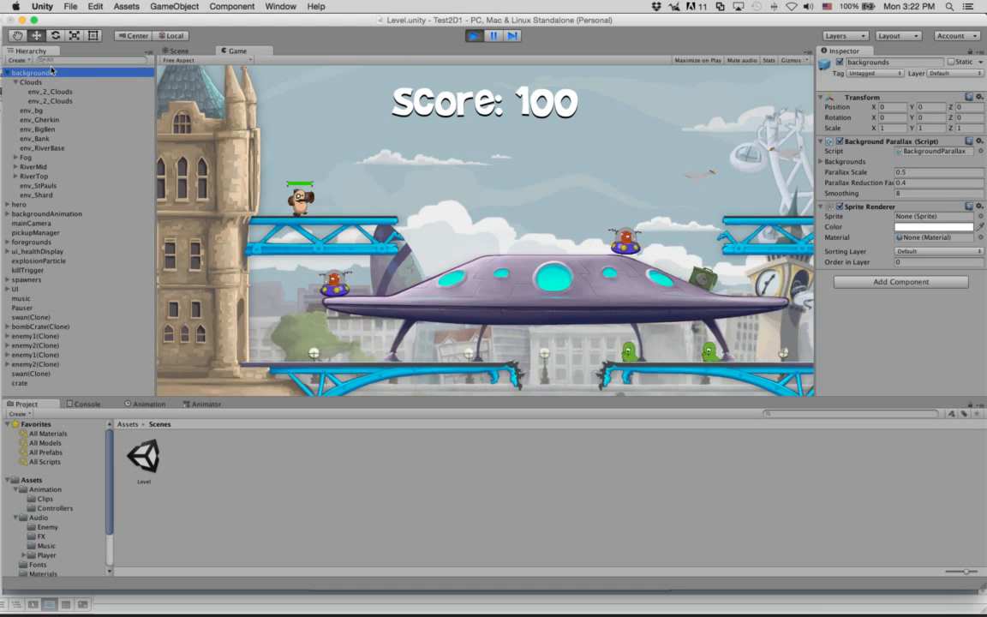
click(48, 82)
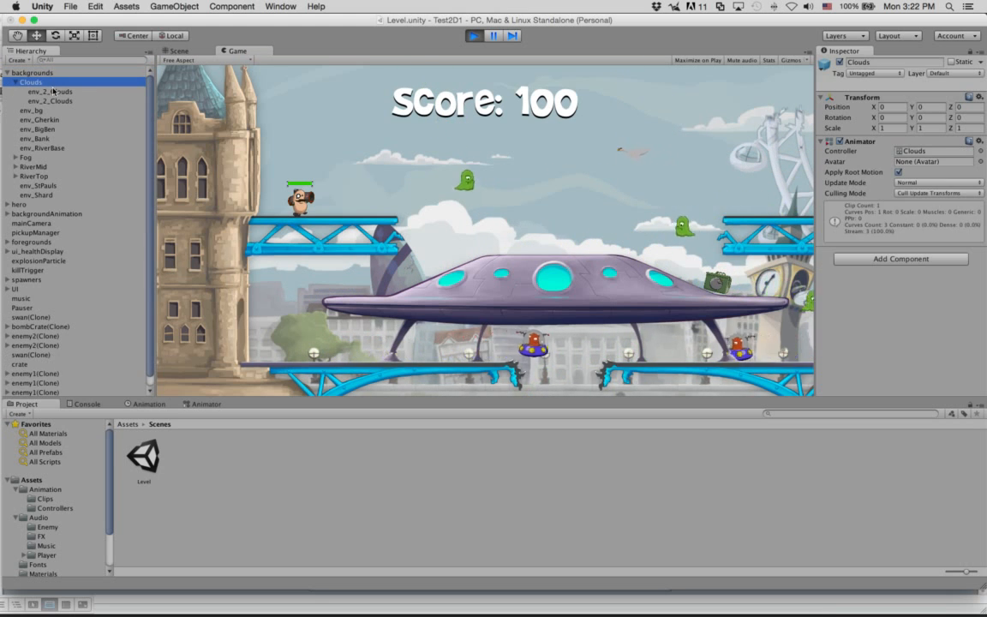
click(53, 92)
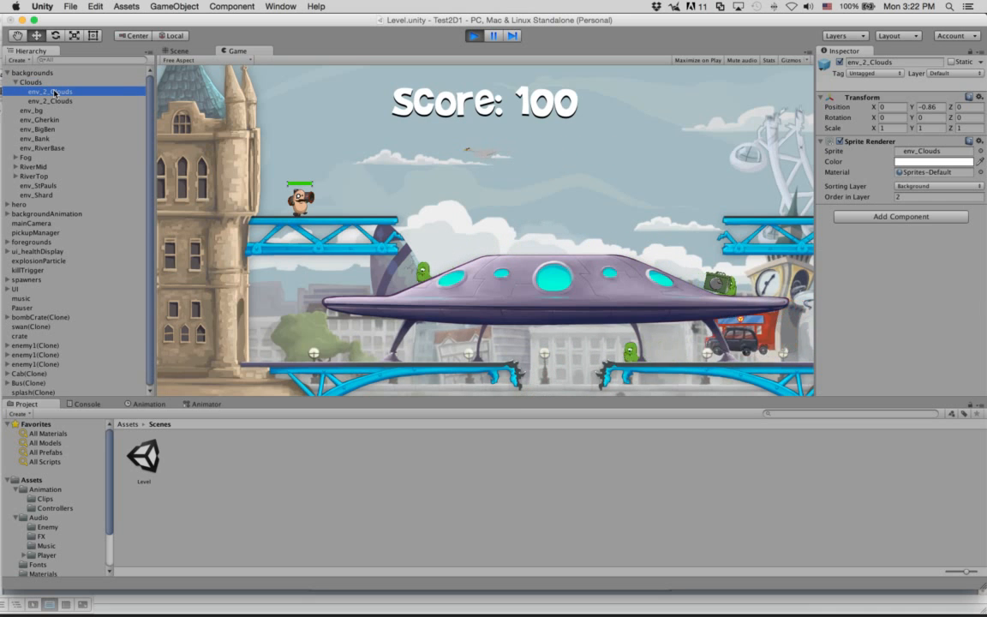
click(53, 100)
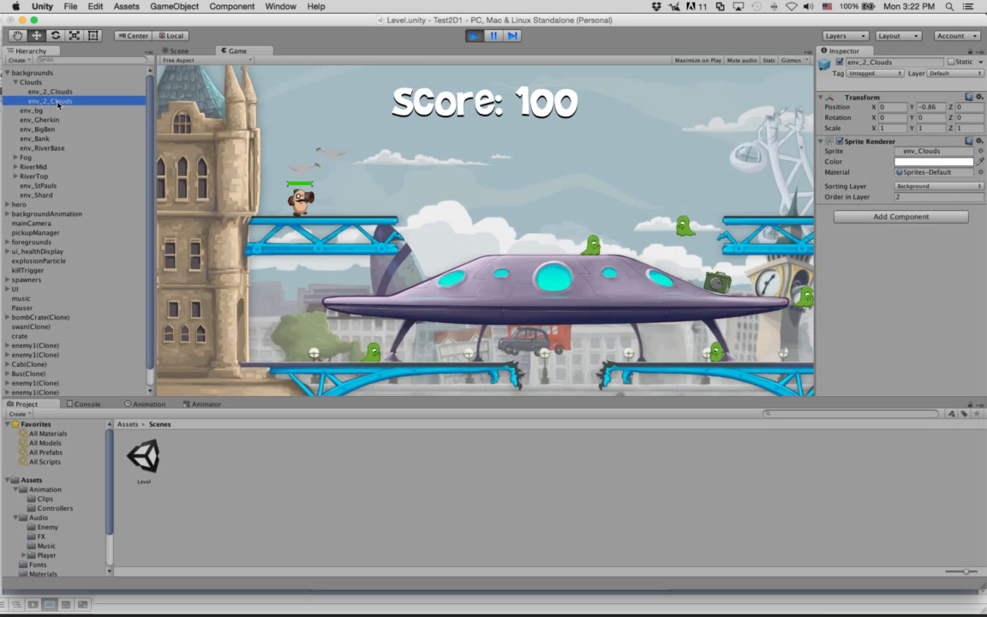
key(super+p)
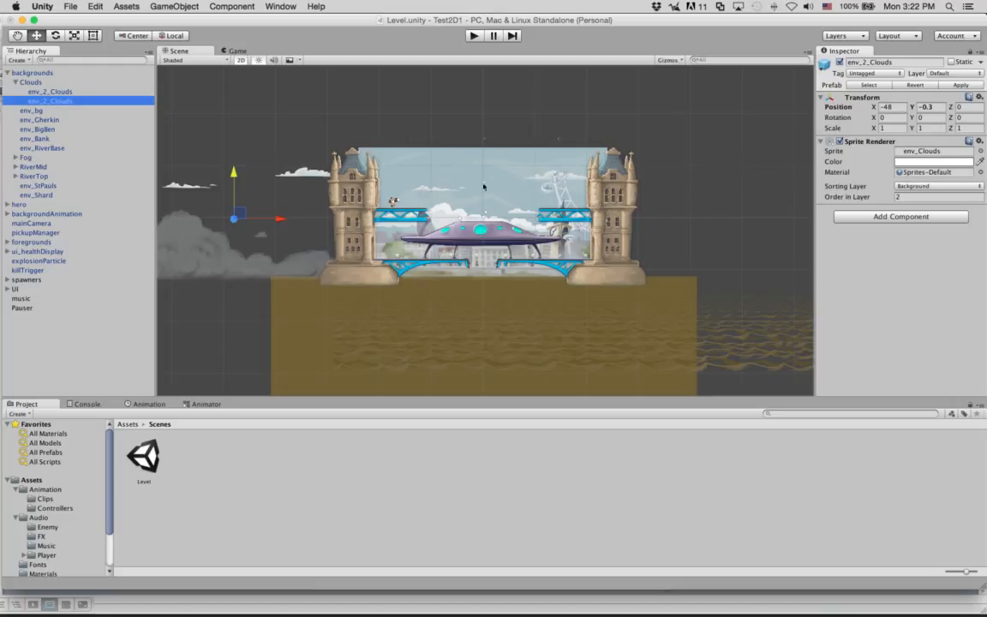
Step: Slide the second env_2_Clouds sprite left along X to Position -51.1, -0.3, 0
drag(279, 221, 254, 223)
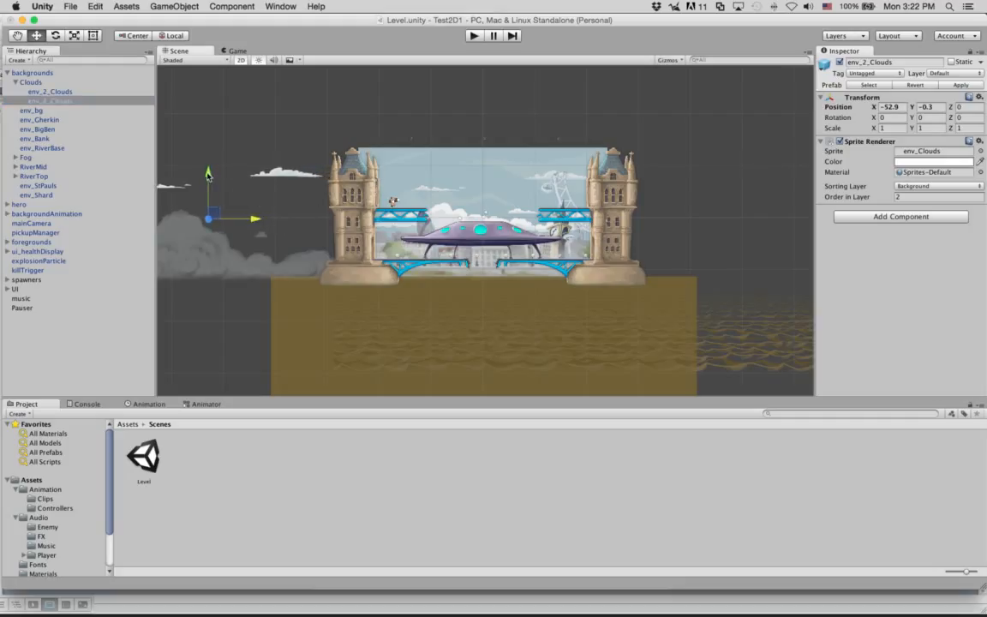
mouse_move(257, 219)
mouse_down()
mouse_move(765, 219)
mouse_move(246, 205)
mouse_up()
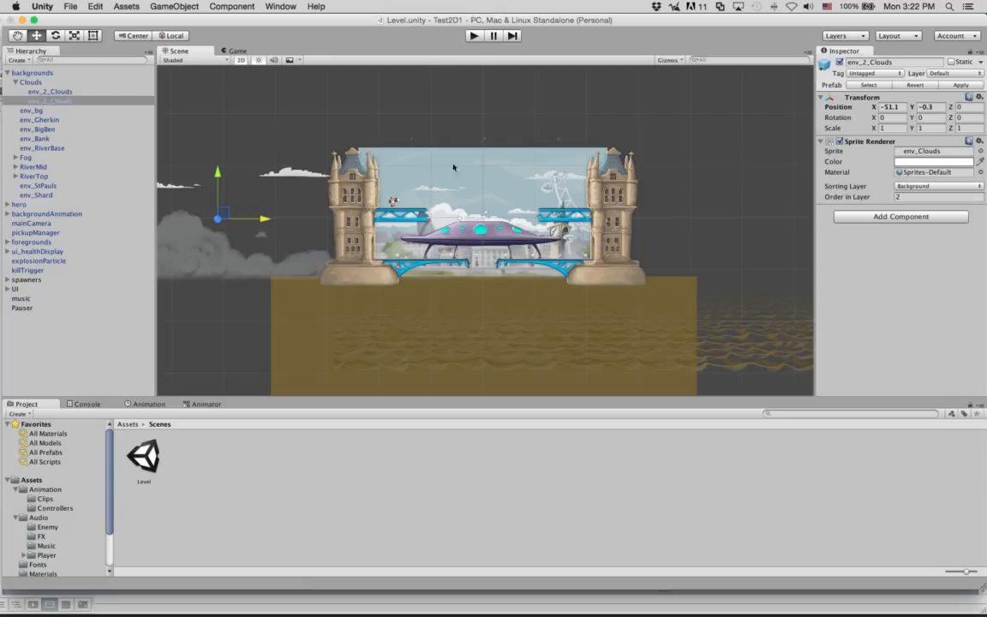
click(87, 36)
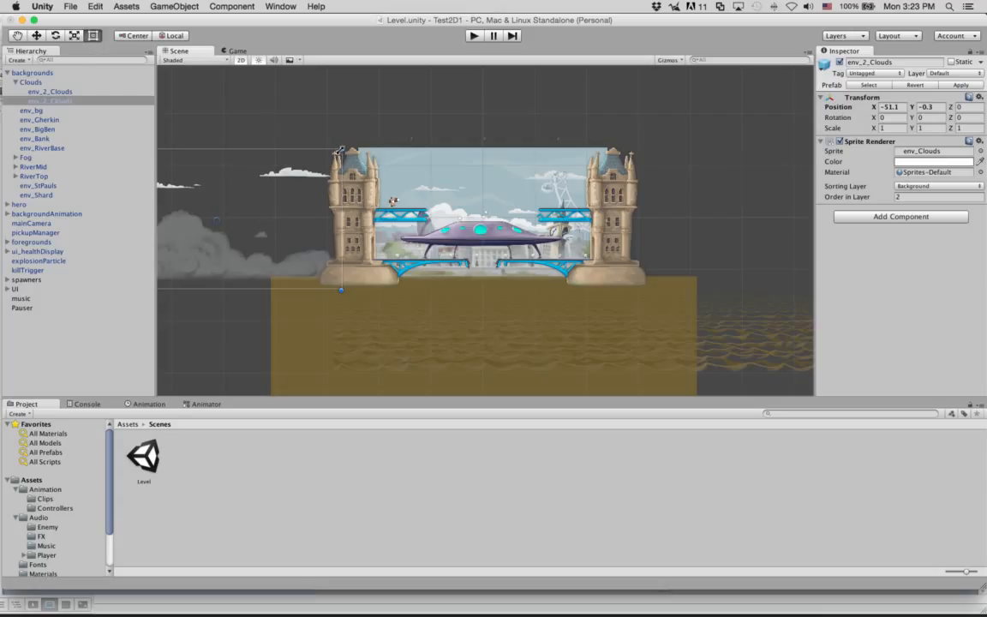
drag(340, 149, 484, 80)
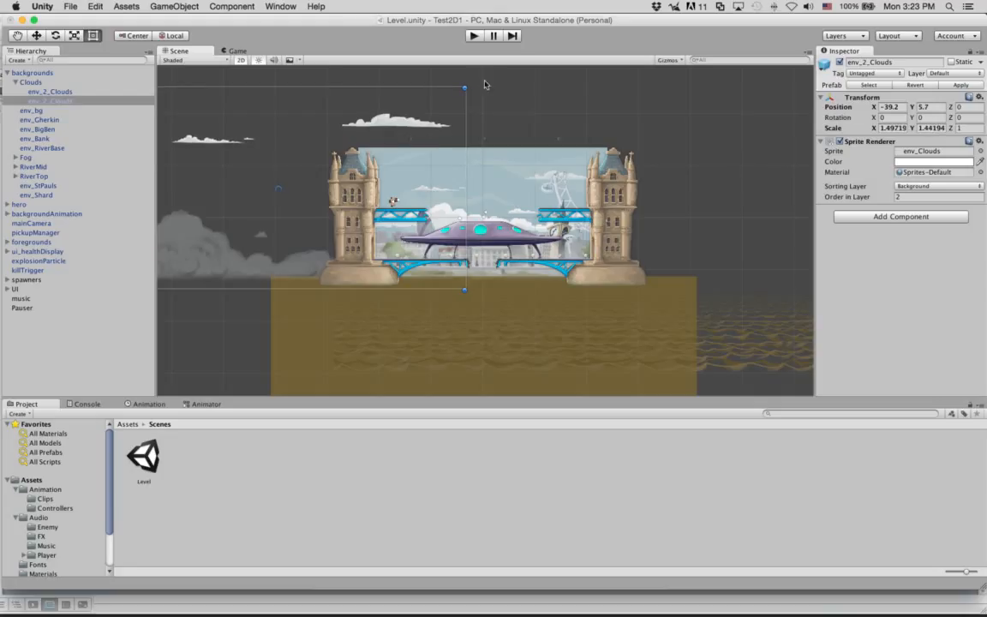
key(super+z)
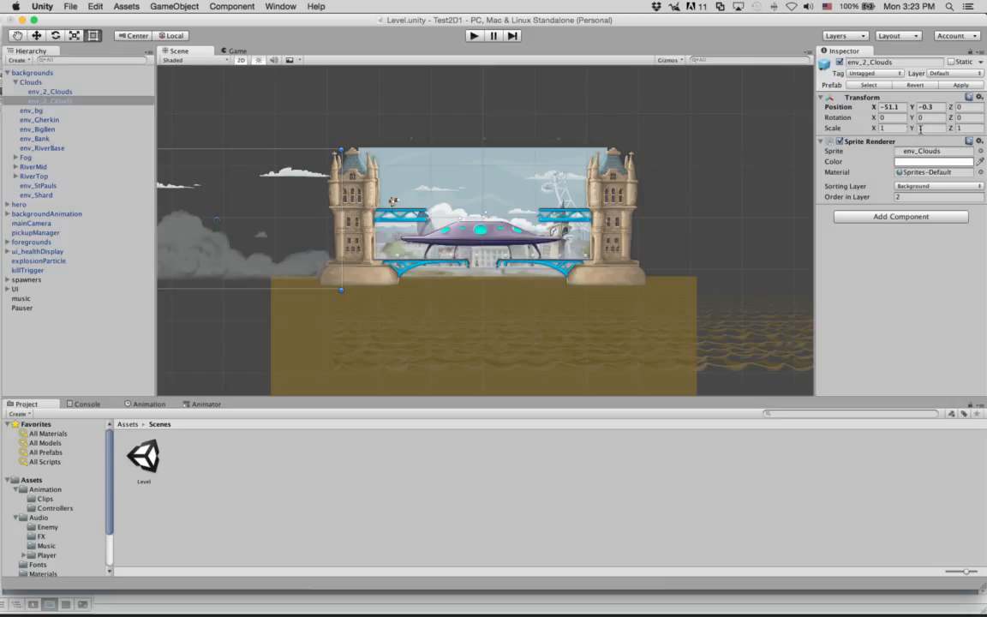
drag(873, 128, 923, 128)
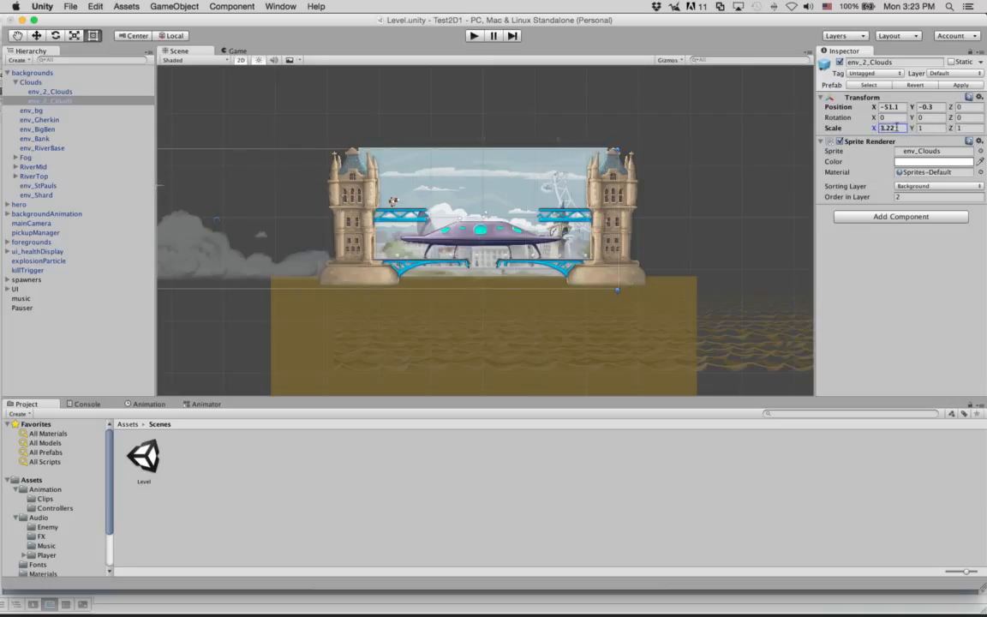
click(896, 128)
text(1)
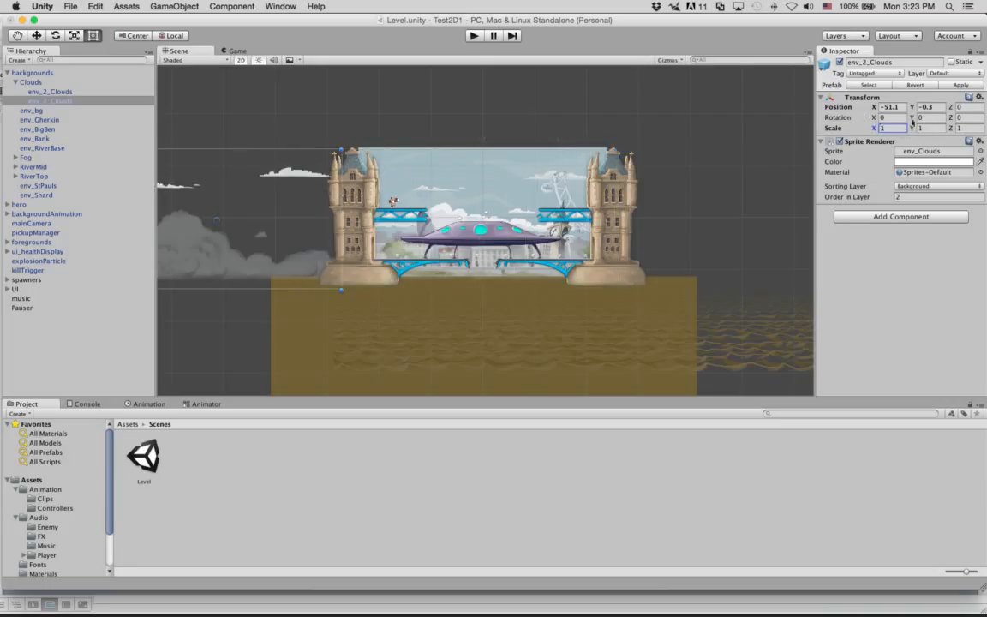
mouse_move(913, 128)
mouse_down()
mouse_move(901, 127)
mouse_move(942, 130)
mouse_move(914, 125)
mouse_up()
text(-1)
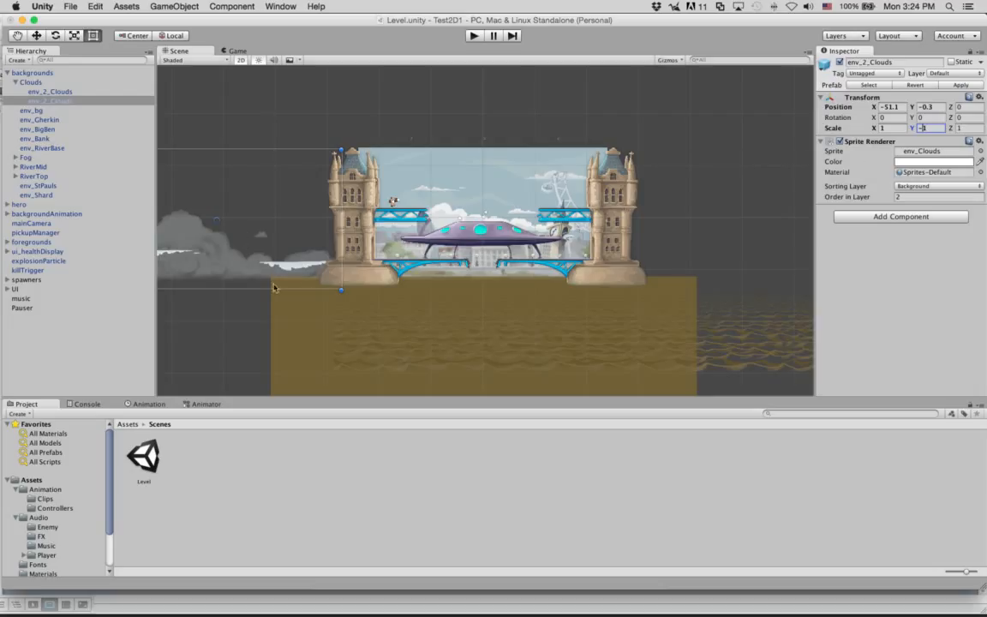
text(1)
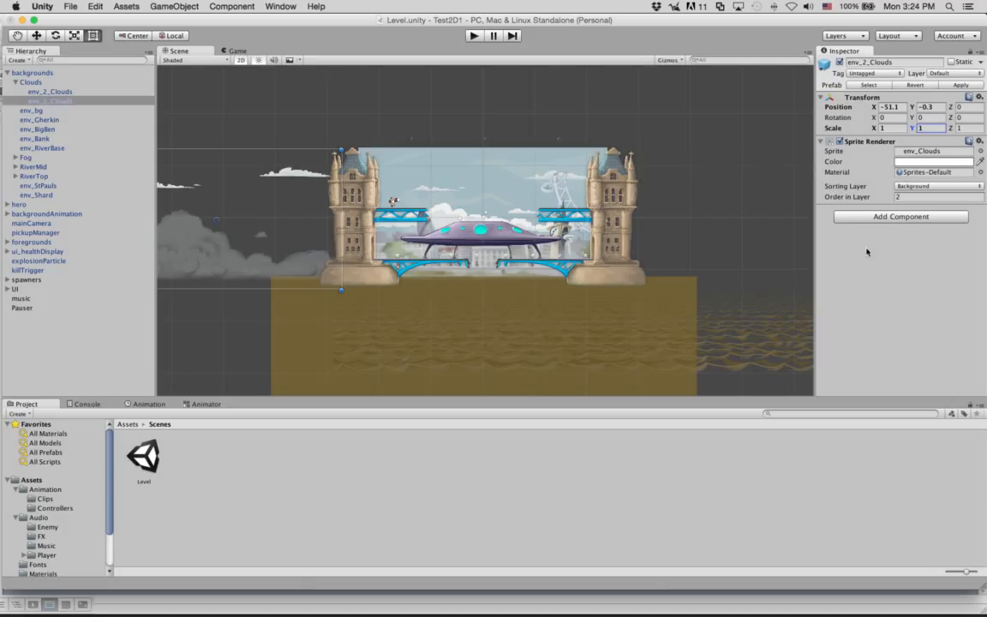
Step: Frame the foregrounds group and zoom in on the left tower's upper bridge platform
click(400, 214)
key(f)
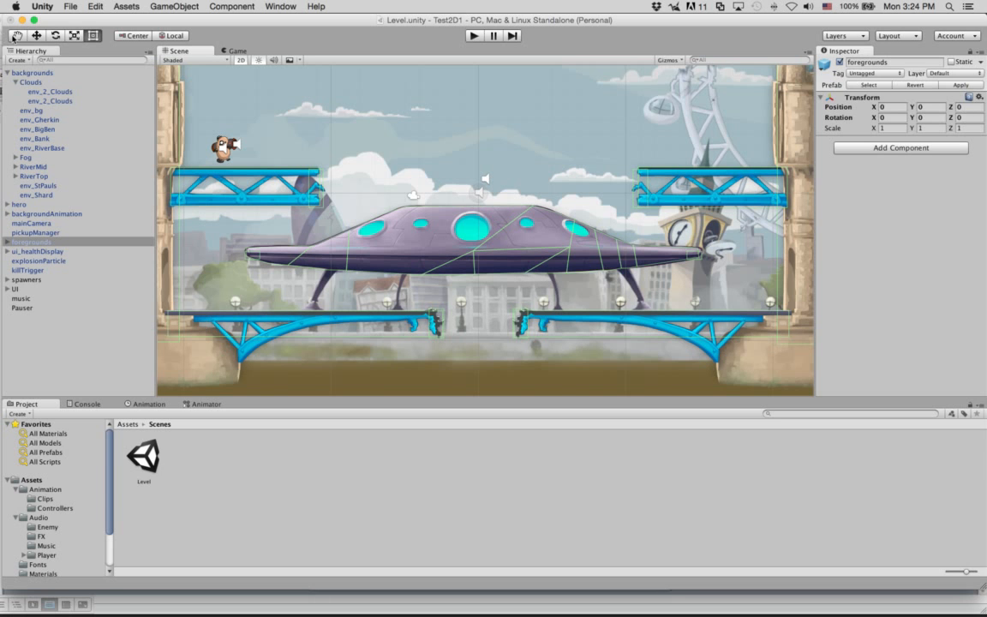
click(16, 37)
scroll(321, 138, left, 10)
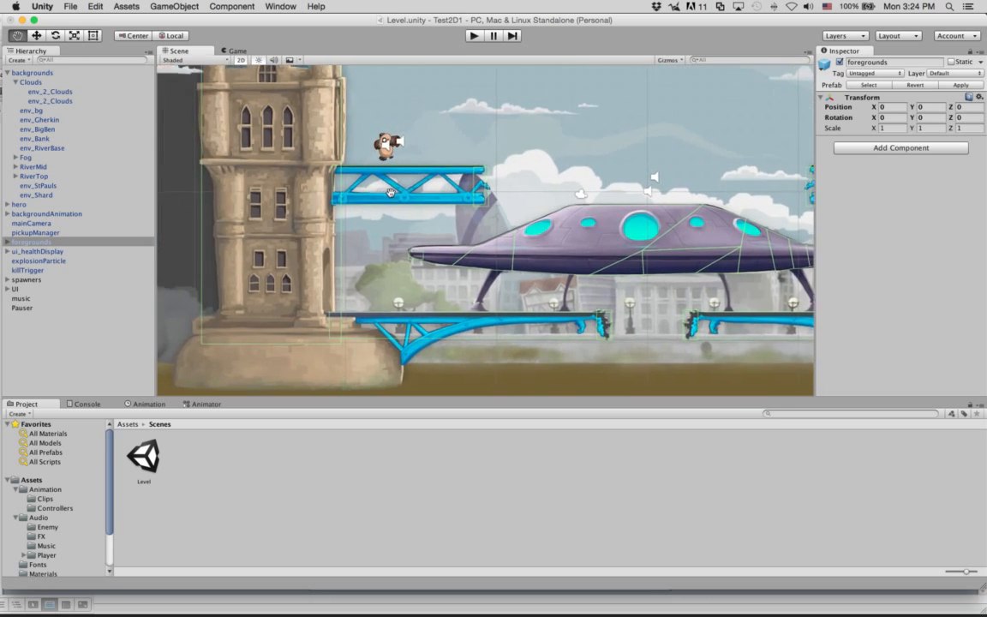
scroll(390, 197, up, 3)
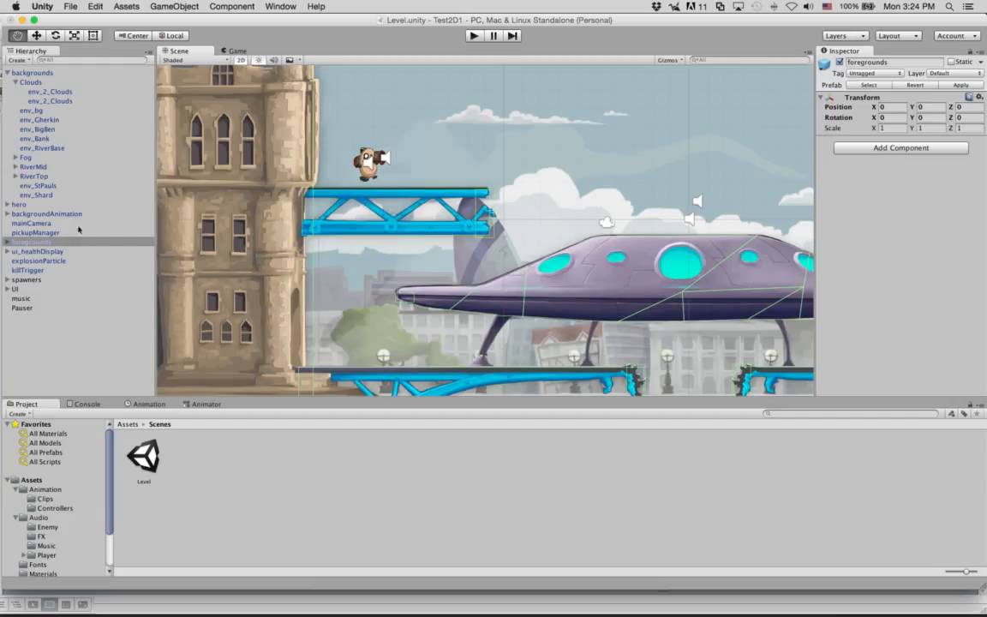
Step: Compare the env_PlatformTop and env_PlatformBridge parts, then drag the second env_PlatformTop above the first
click(6, 243)
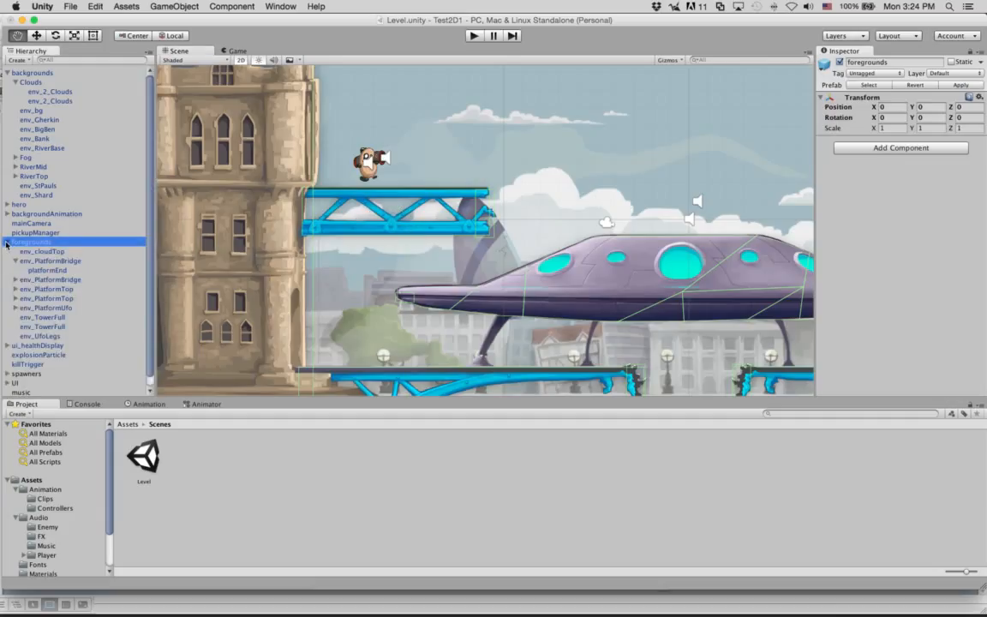
click(69, 291)
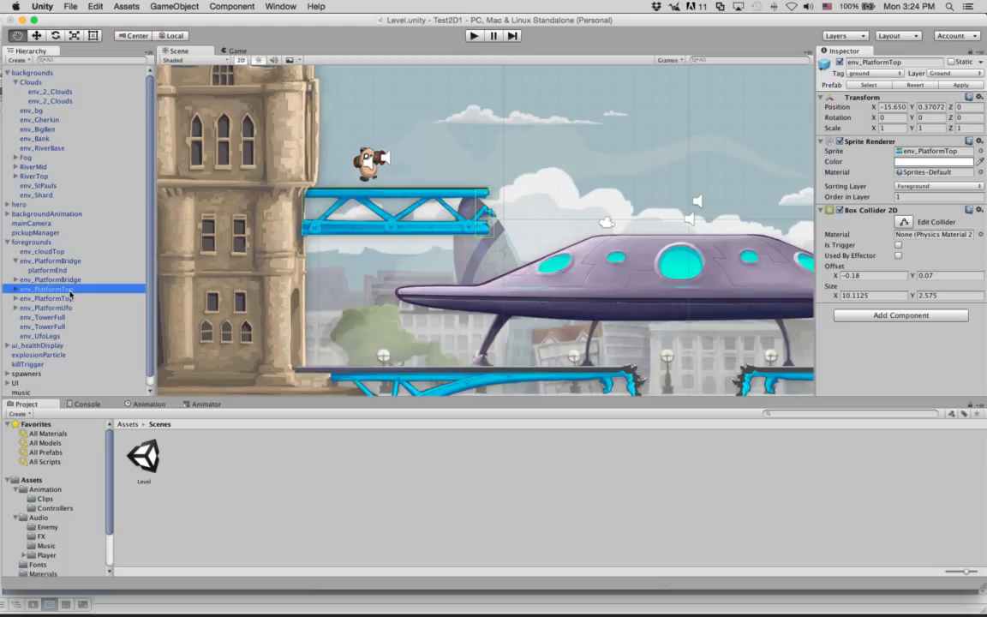
click(72, 282)
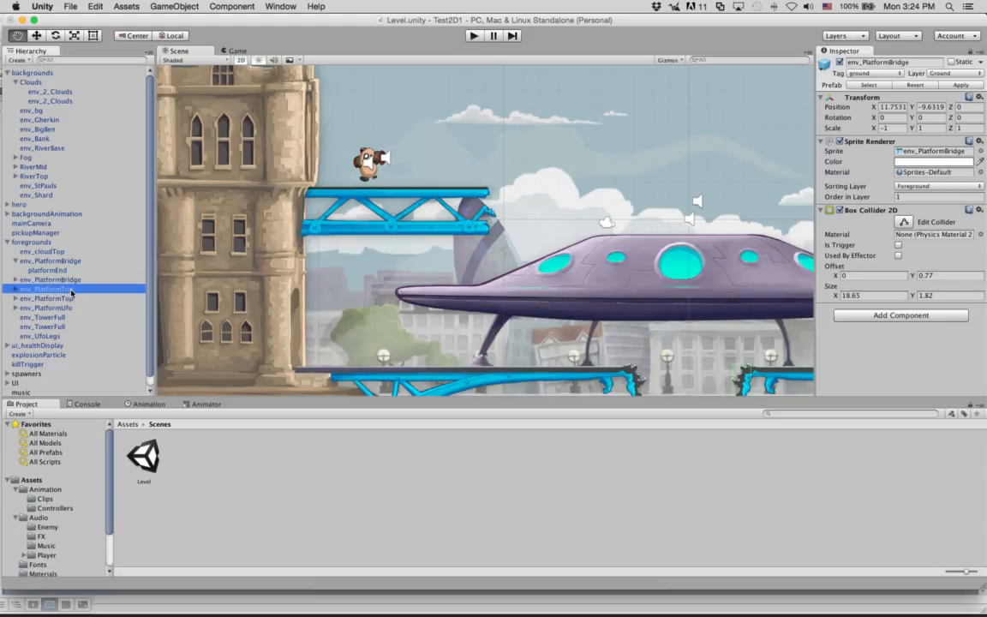
click(72, 291)
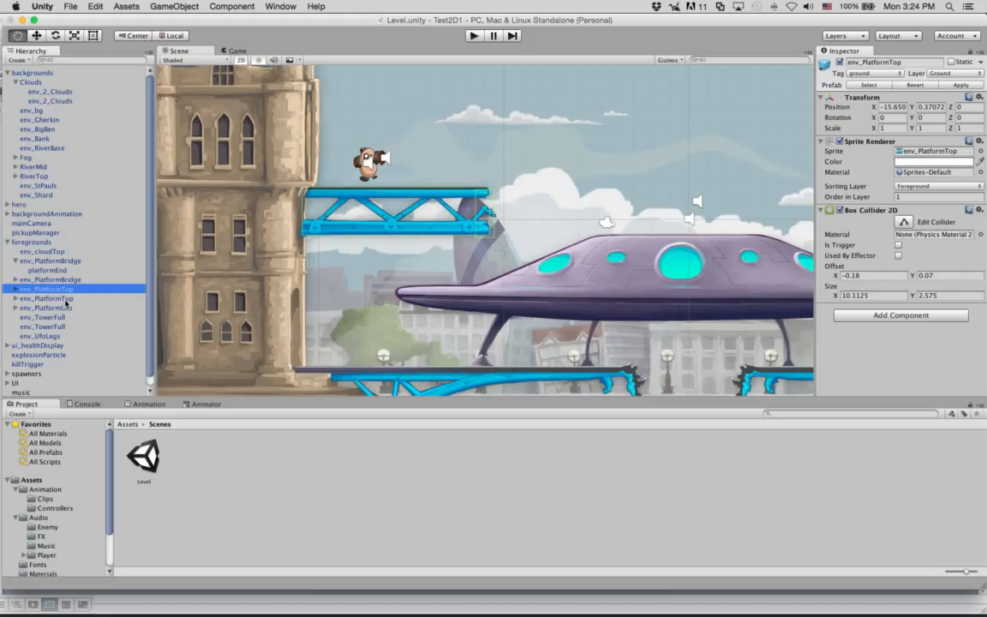
click(66, 299)
click(63, 291)
click(40, 299)
drag(40, 299, 120, 284)
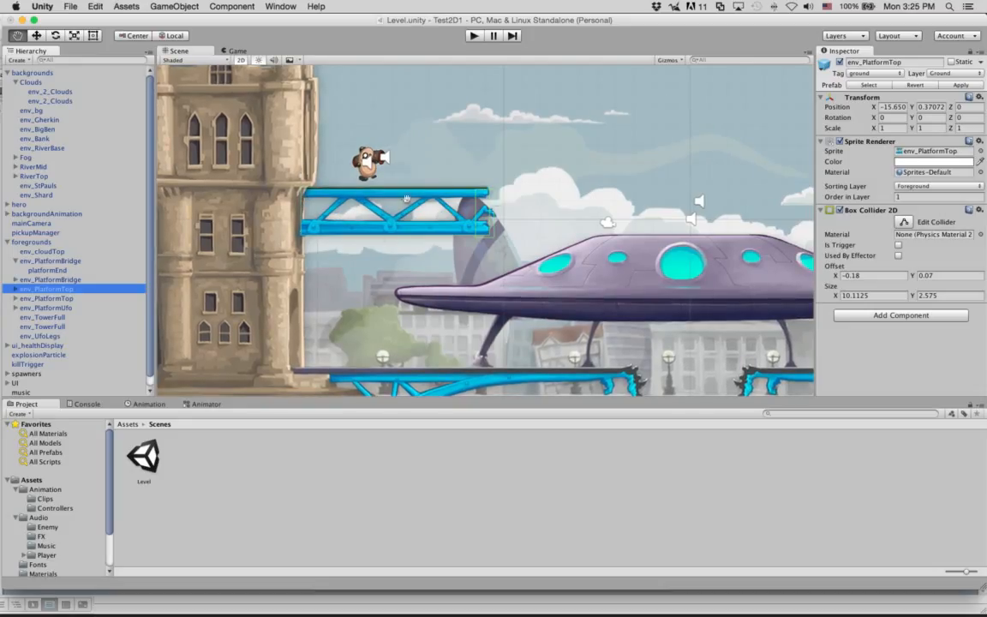
click(842, 211)
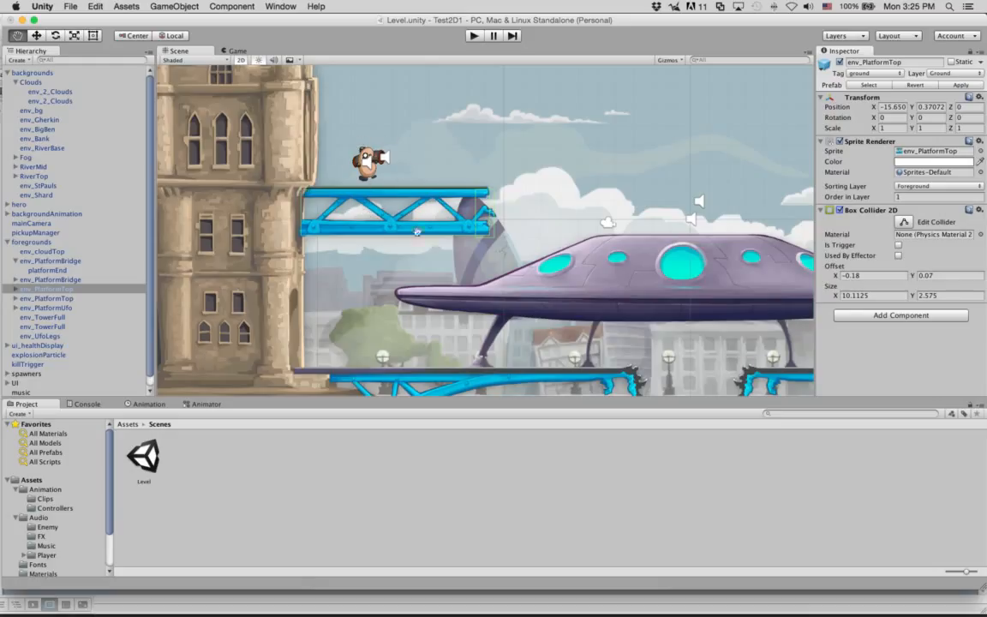
click(472, 36)
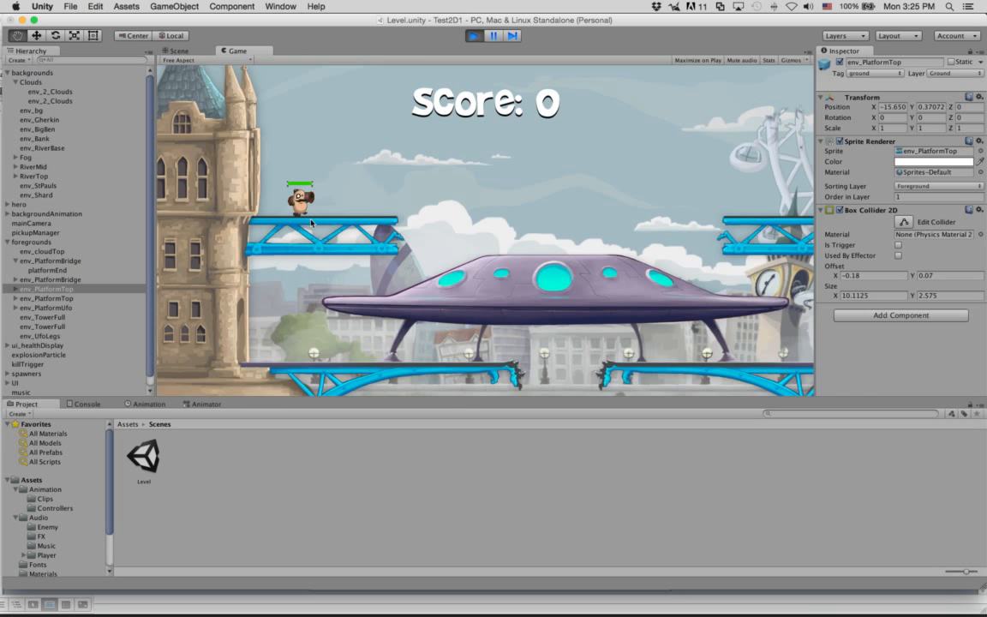
click(474, 36)
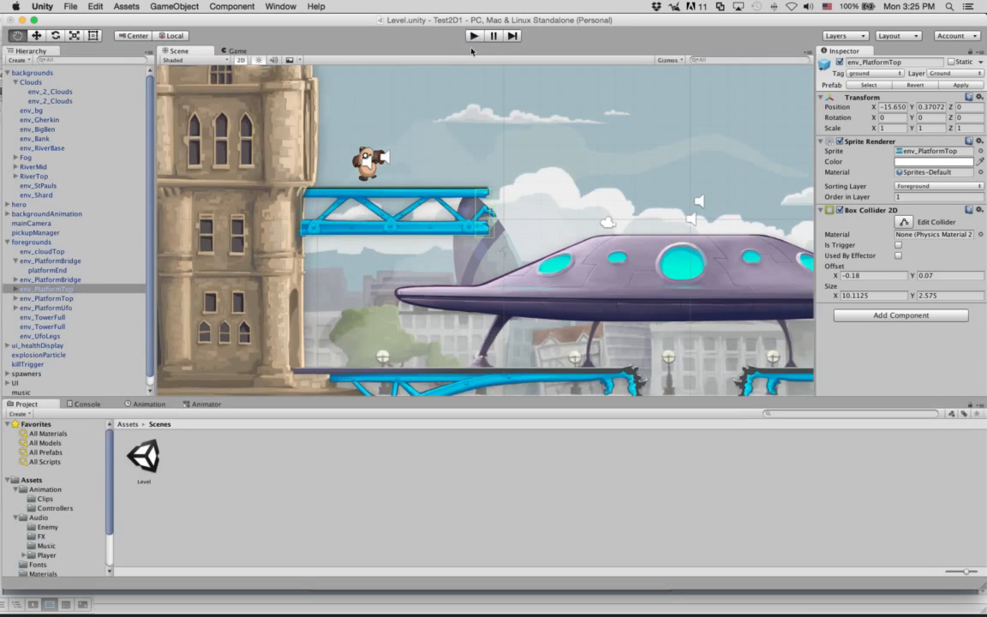
double_click(859, 212)
click(839, 211)
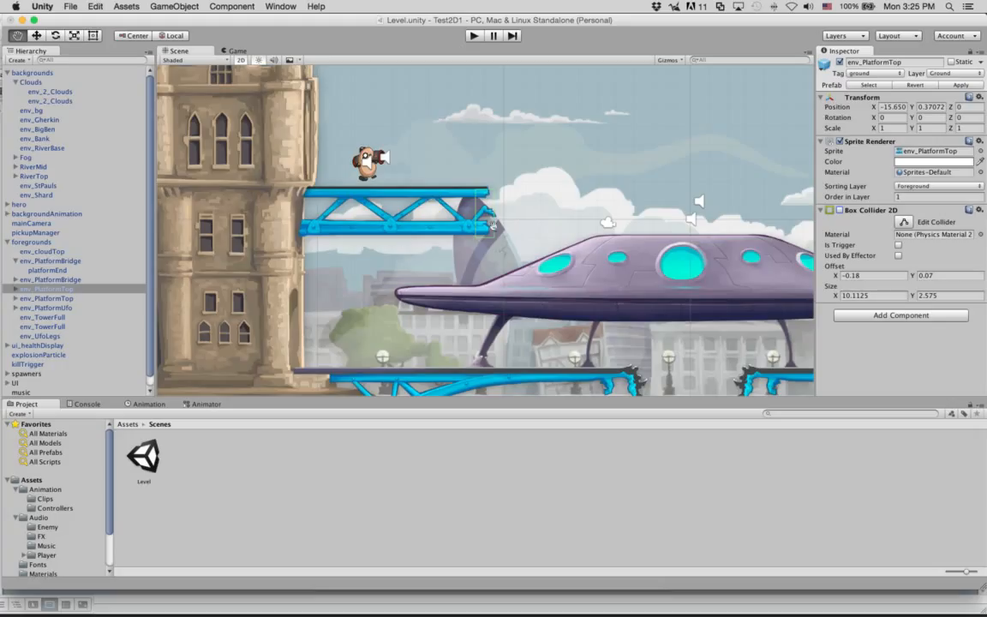
click(478, 36)
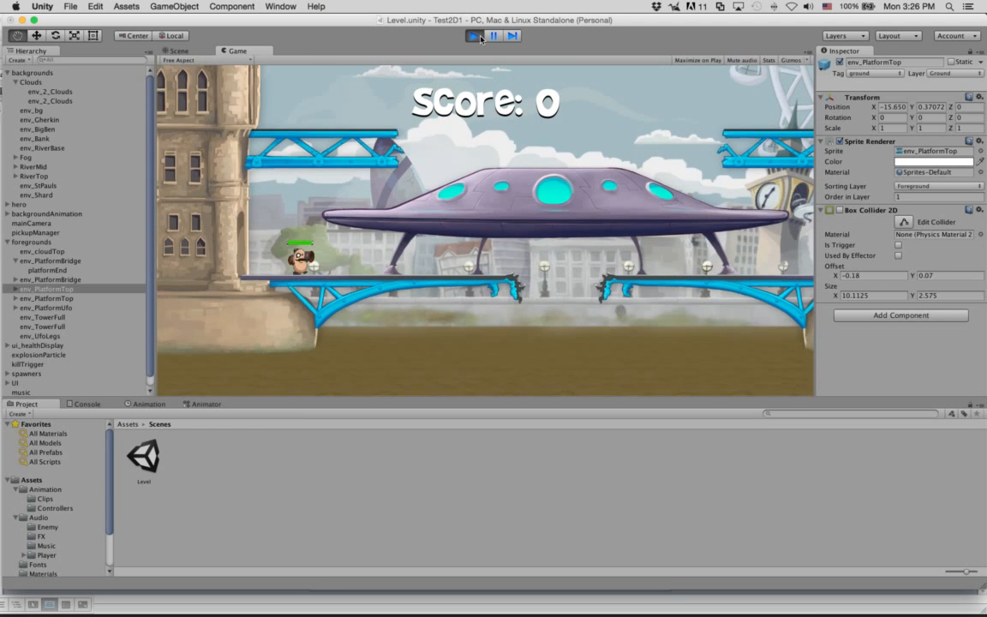
click(476, 36)
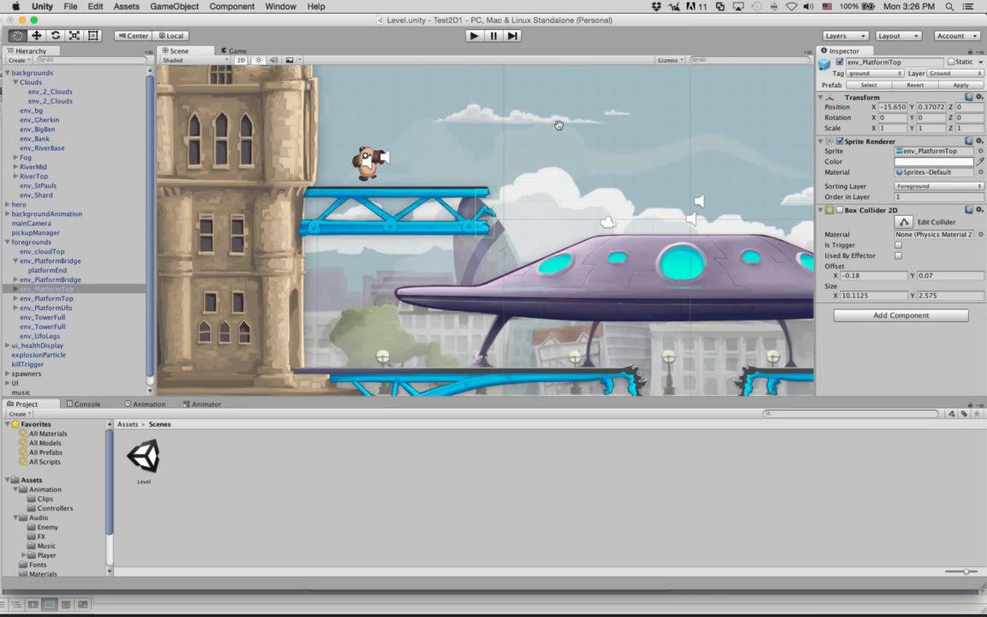
click(839, 211)
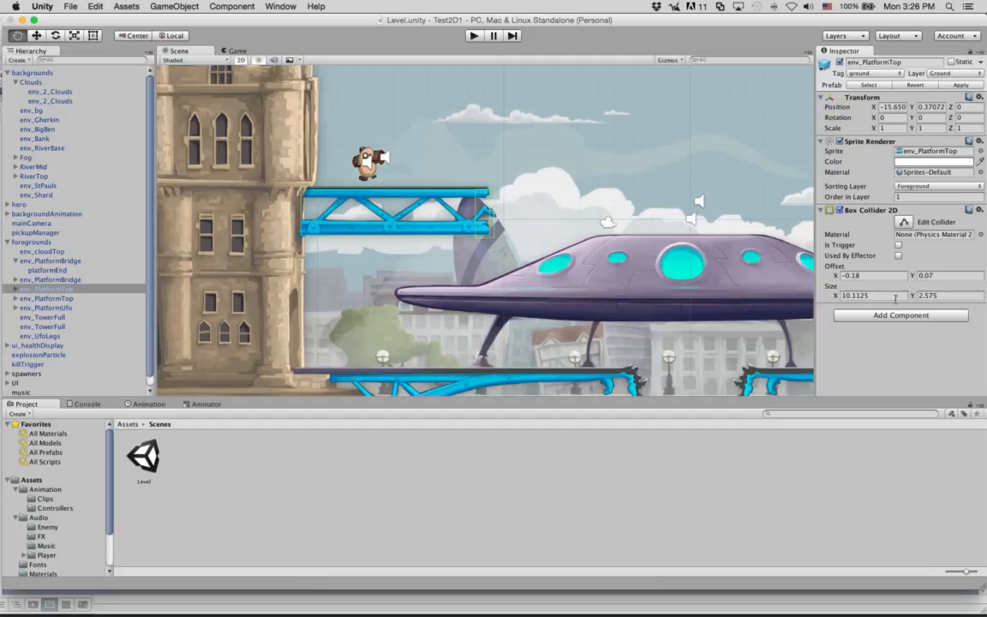
Step: Set the Box Collider 2D Size Y to 3.02 and do a quick test run
drag(911, 297, 953, 307)
text(3.02)
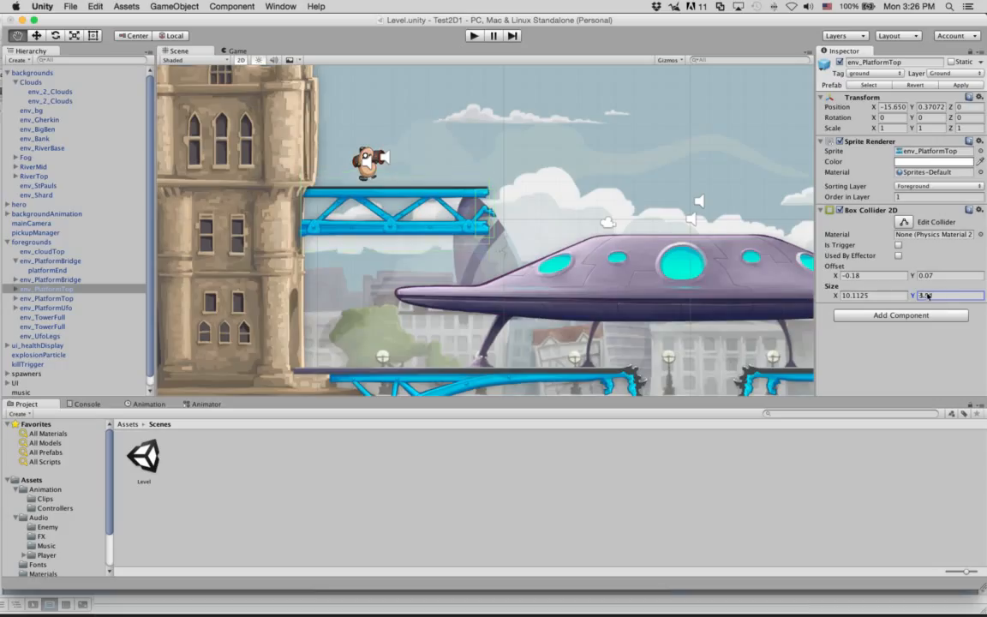
click(474, 36)
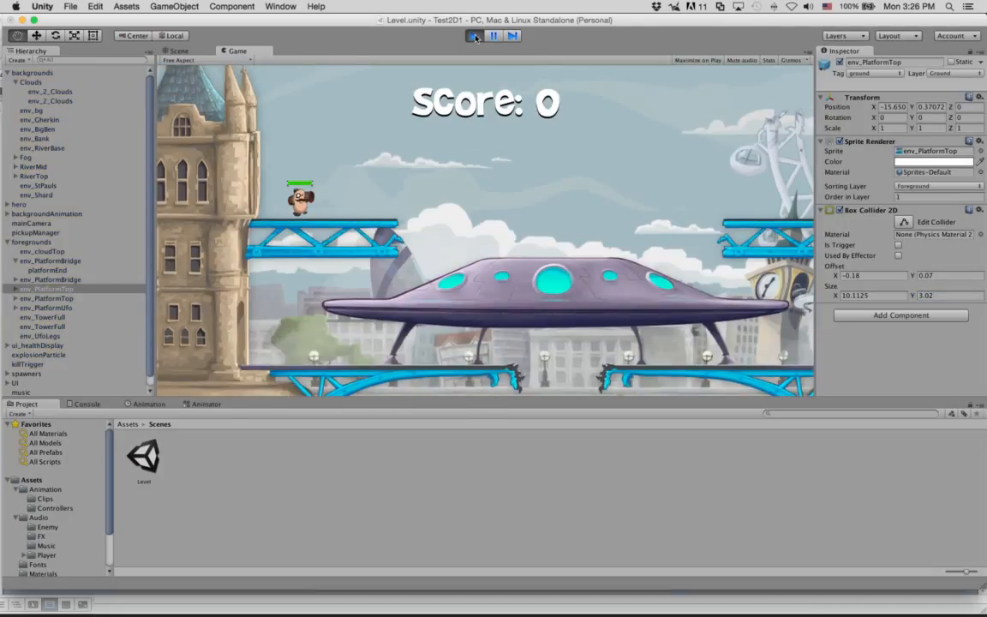
click(474, 36)
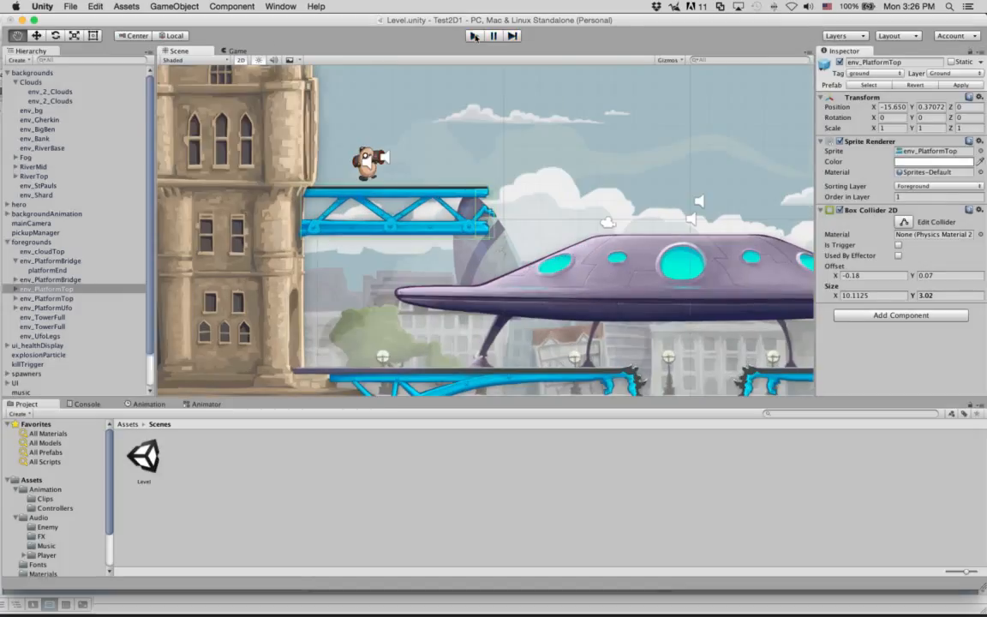
Step: Change collider Size Y to 2.03 and playtest walking the hero off onto the UFO
click(919, 293)
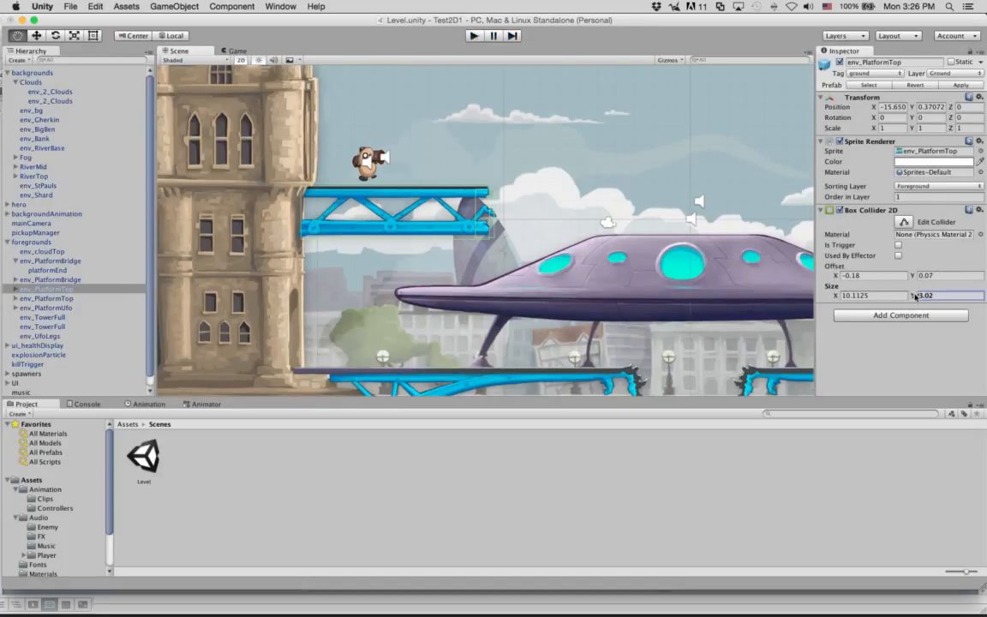
text(2.03)
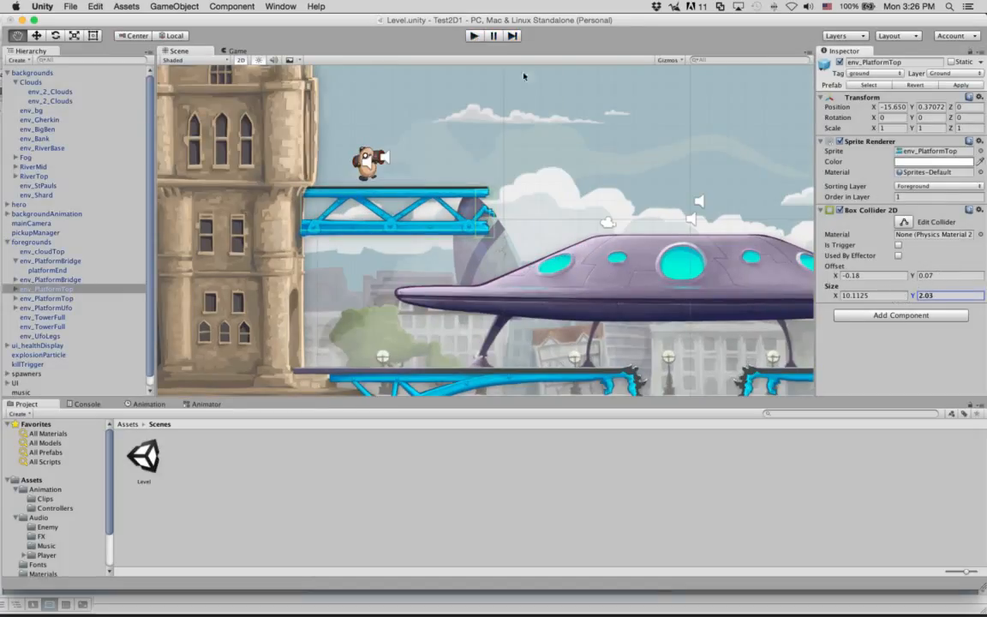
click(479, 38)
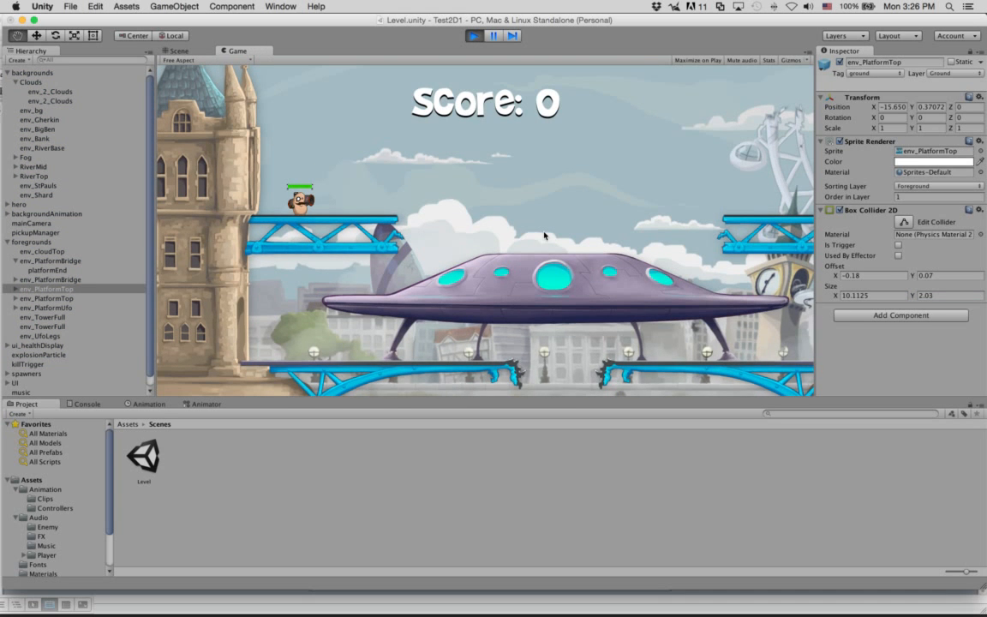
key(Right)
key(Left)
key(Right)
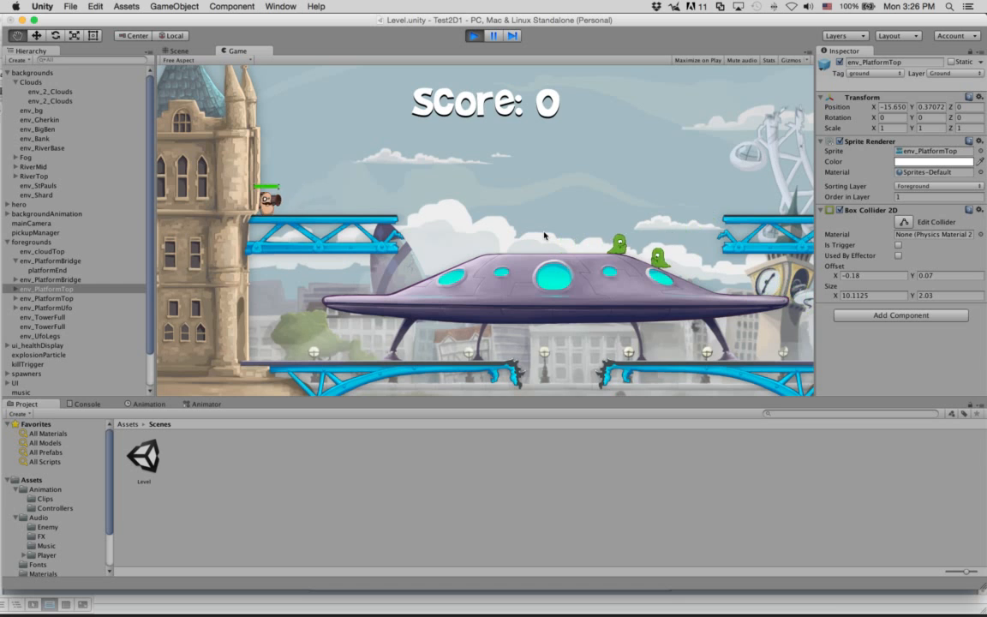
key(Left)
key(Left)
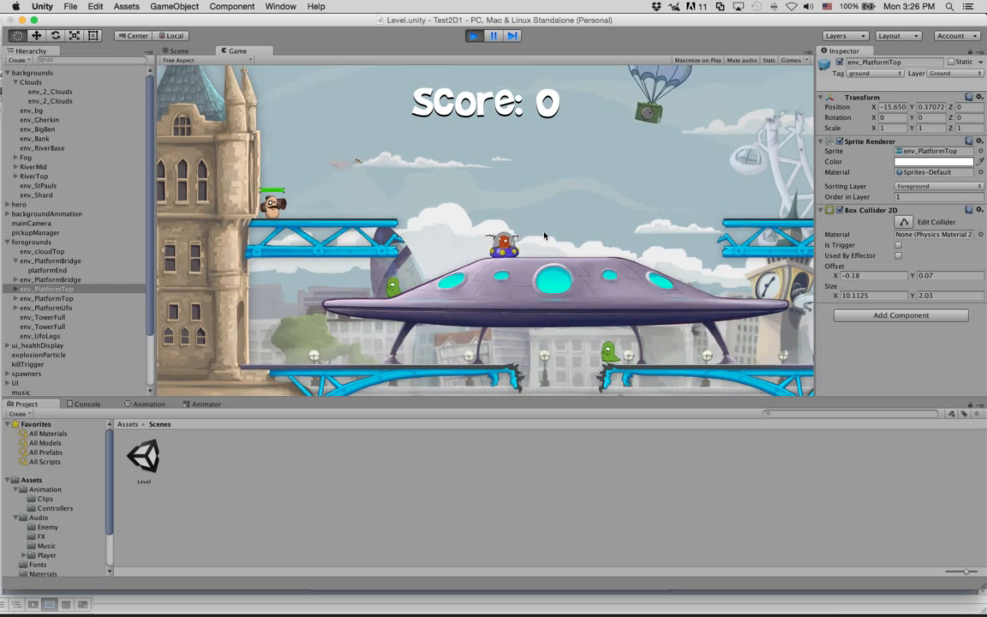
key(Right)
key(Right)
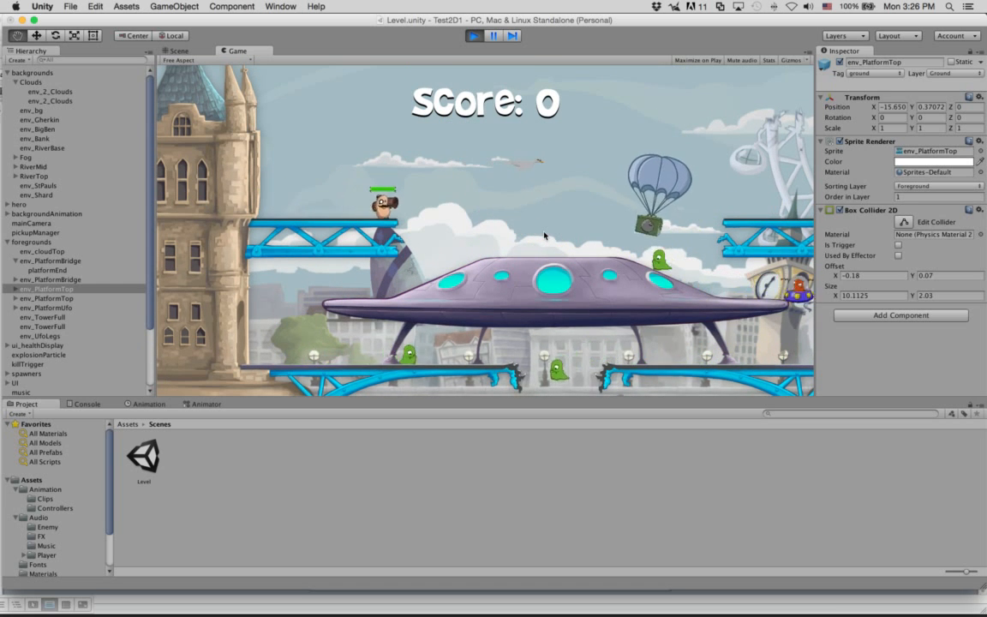
key(Left)
click(474, 36)
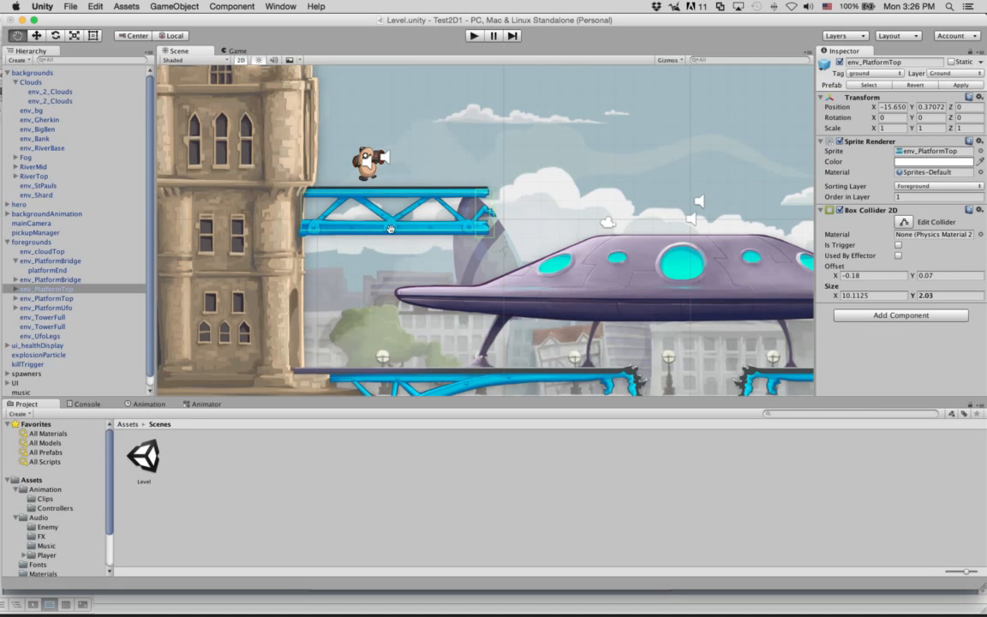
Step: Compare env_PlatformTop with its platformEnd child's collider, then select the UFO platform using the Rect tool
click(15, 291)
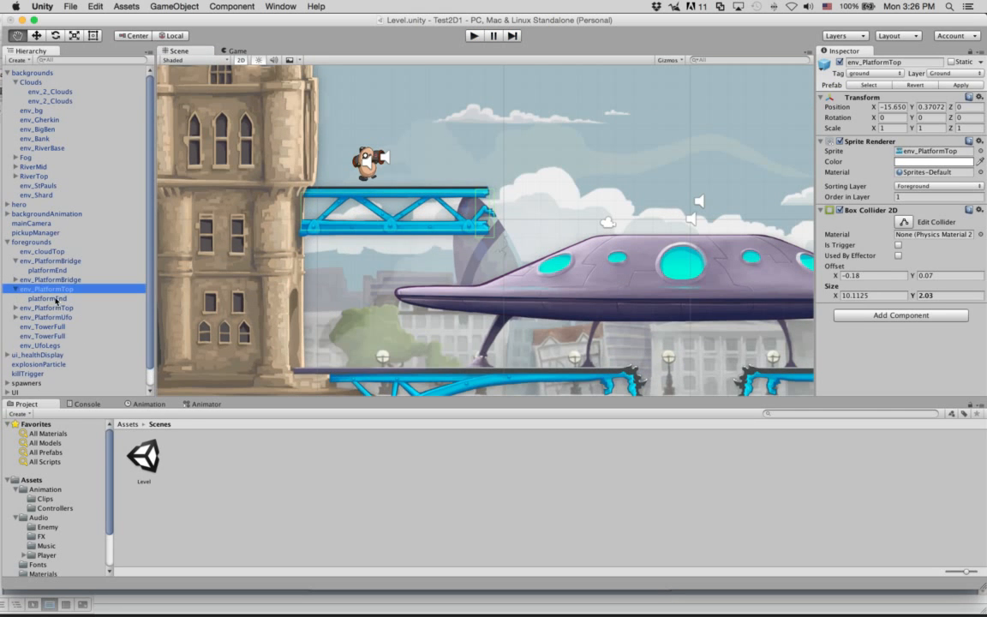
click(53, 299)
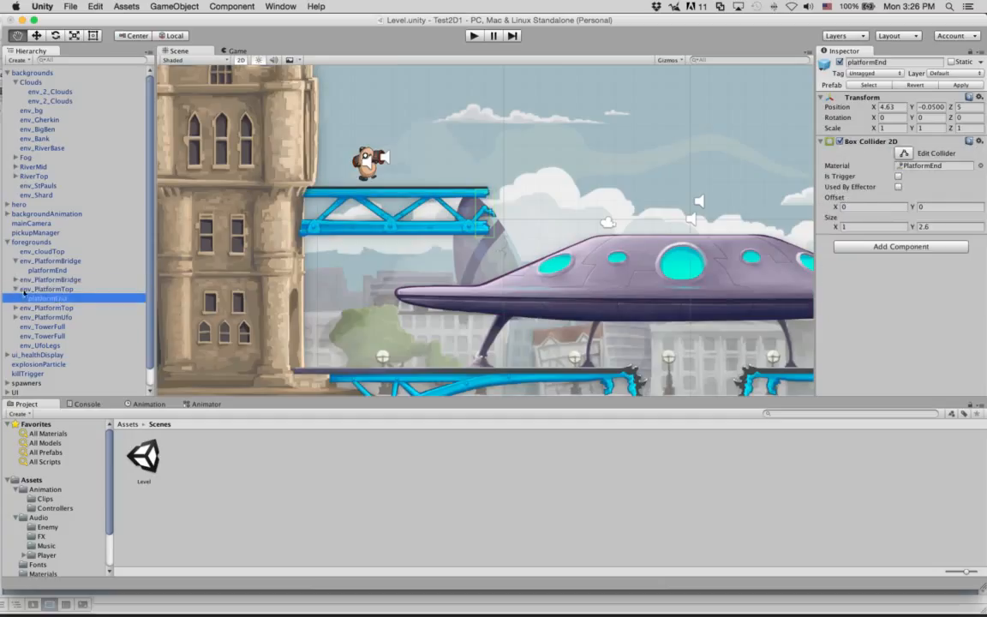
click(43, 290)
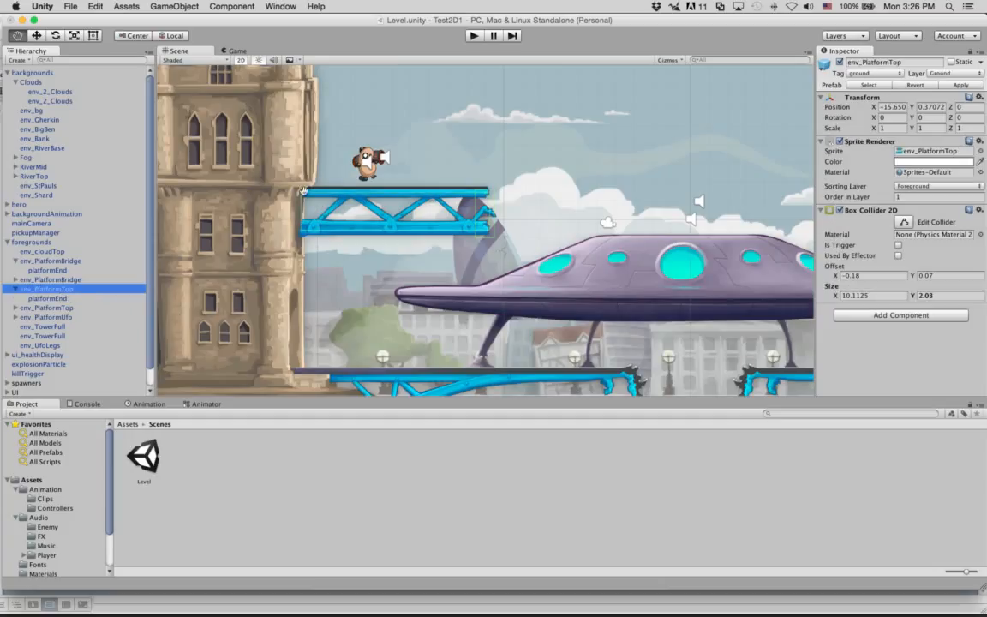
click(81, 299)
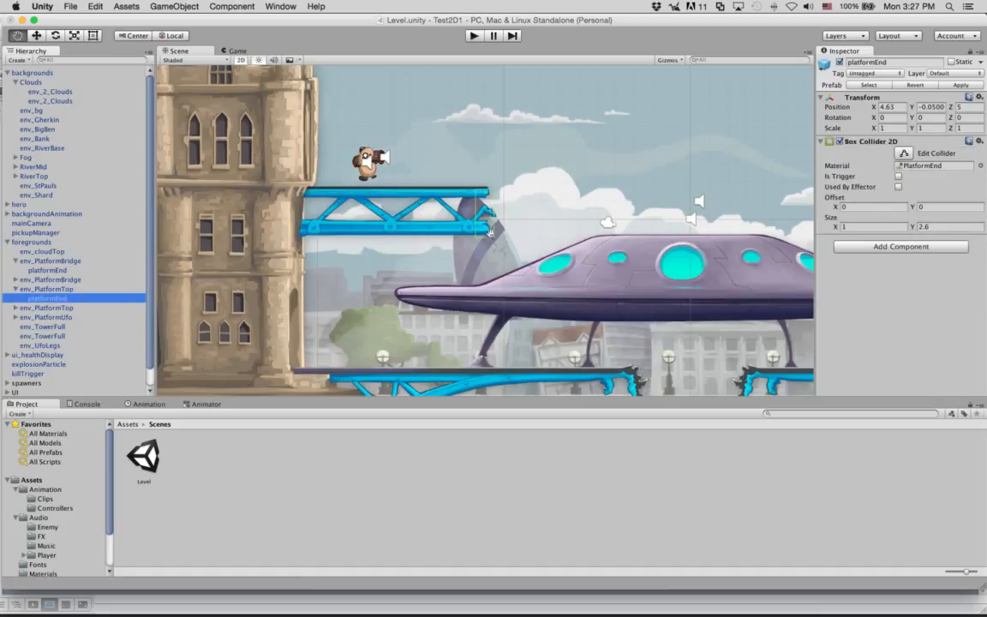
click(74, 291)
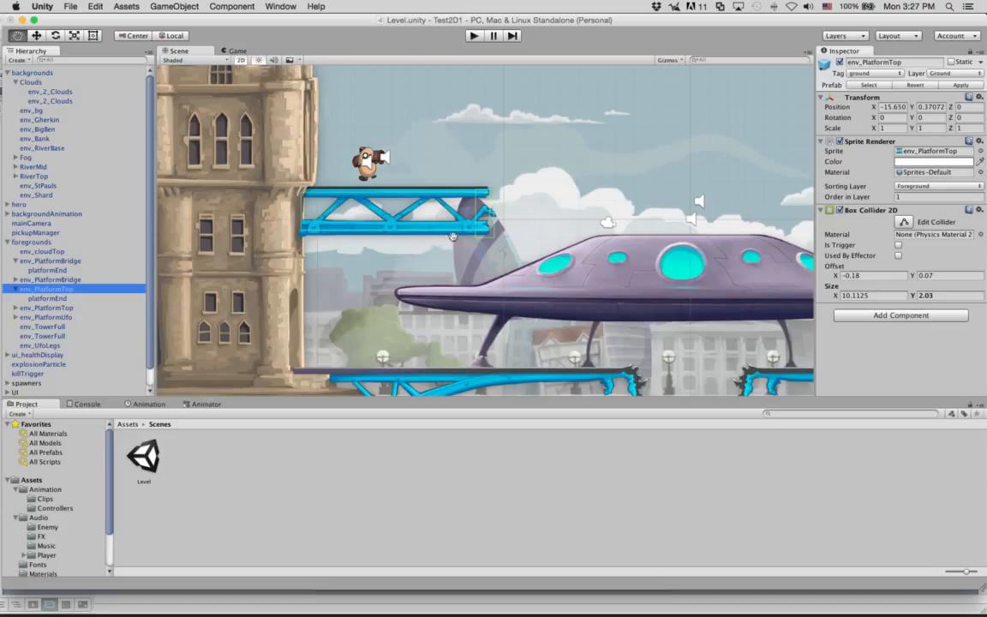
click(92, 35)
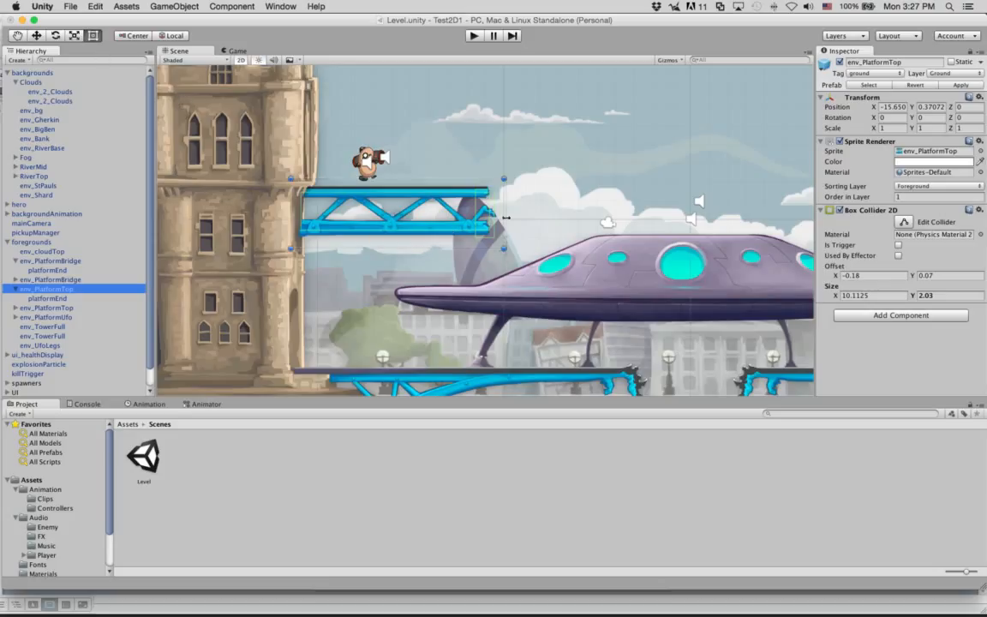
click(580, 270)
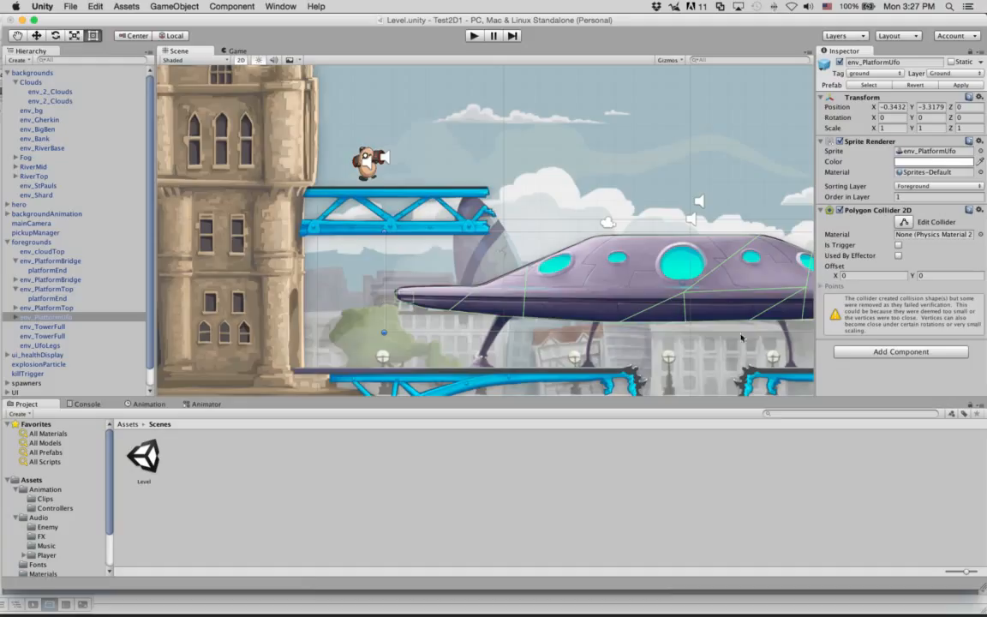
Step: Browse the Physics 2D components without adding any, then collapse the foregrounds group
click(905, 352)
click(892, 432)
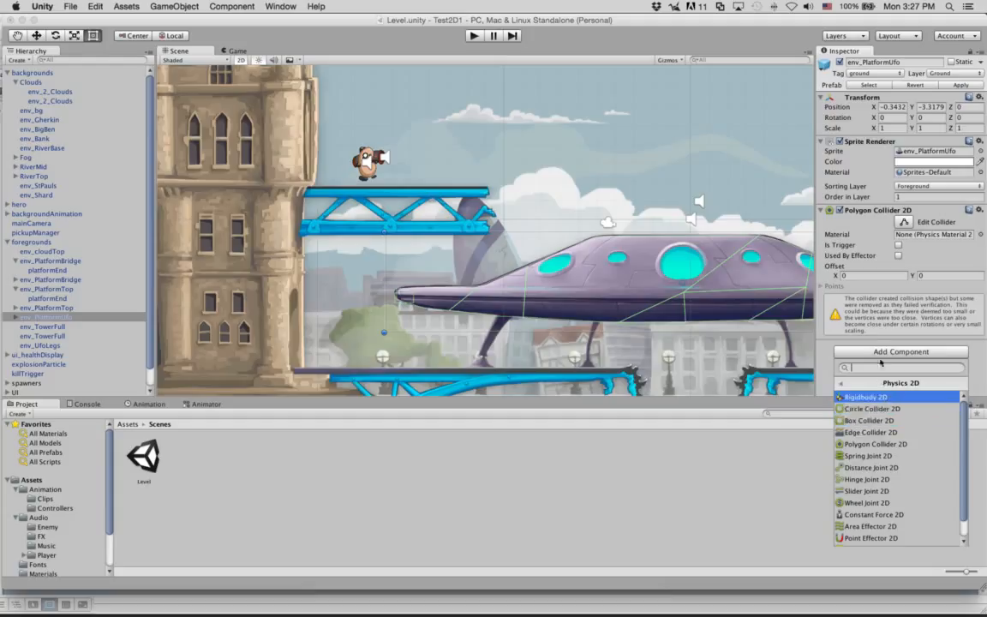
click(864, 337)
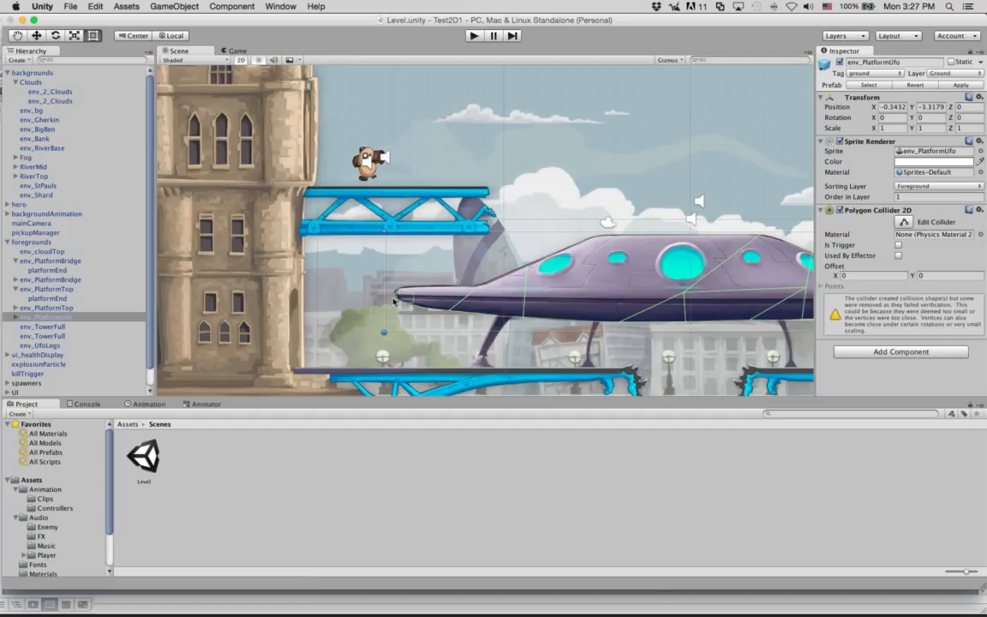
click(8, 243)
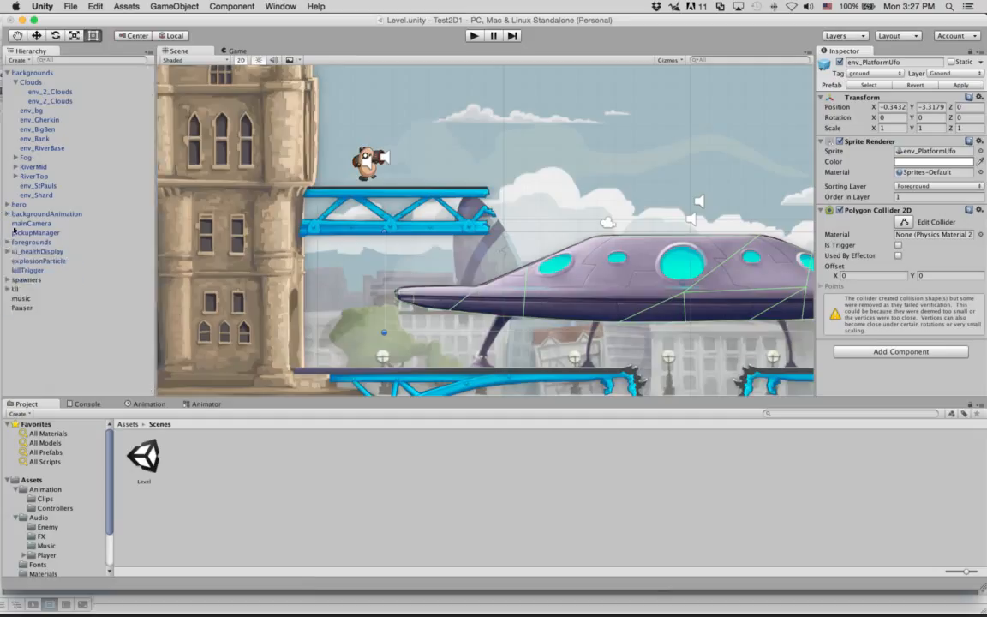
Step: Expand hero and inspect its Bazooka, hat, leftEye, leftFoot, leftHand and rightEye sprite parts
click(8, 205)
click(19, 207)
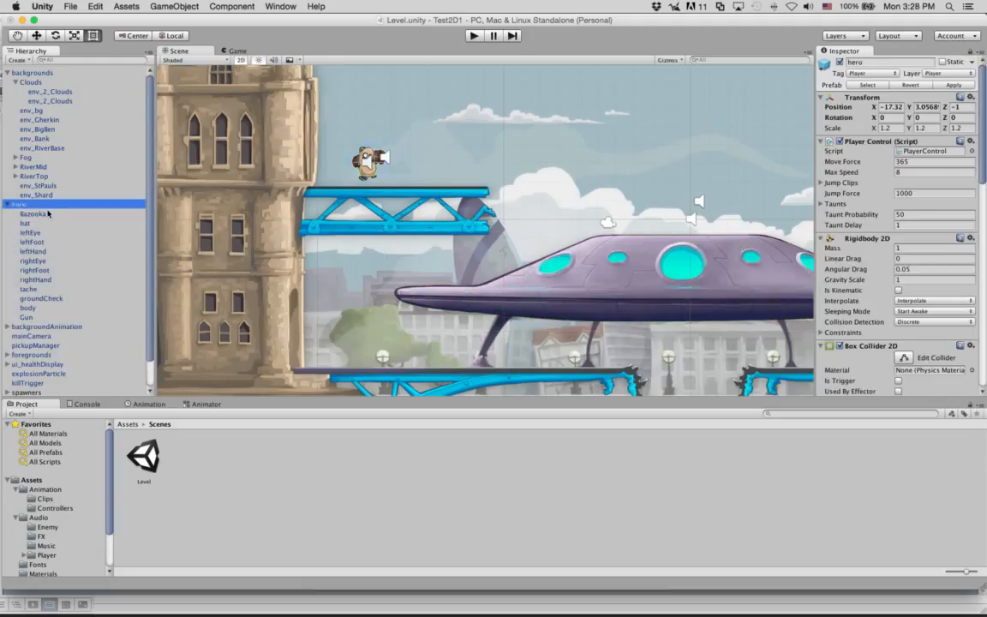
click(47, 214)
click(43, 222)
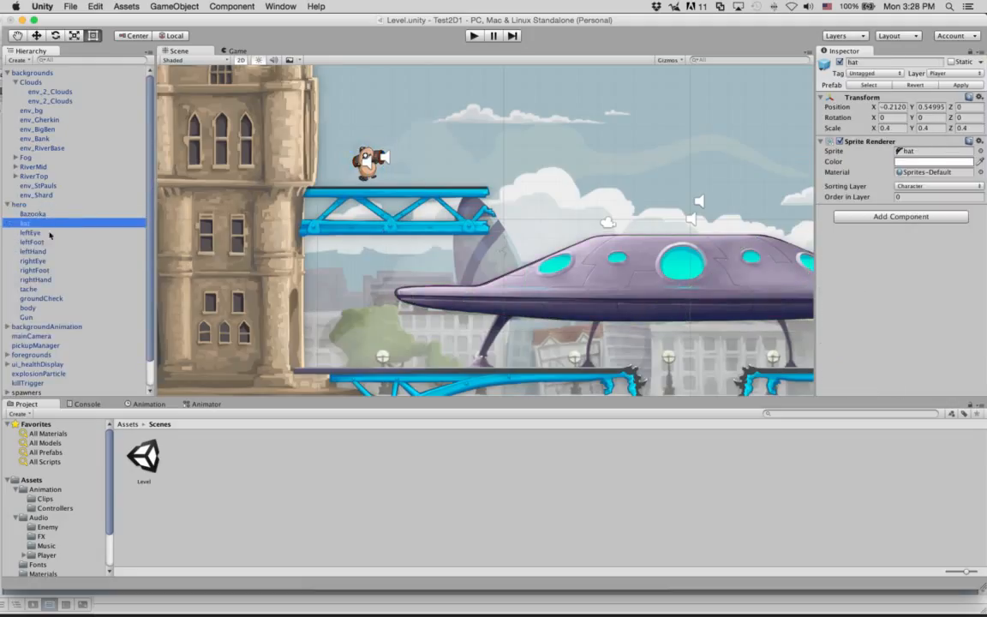
click(49, 232)
click(54, 241)
click(54, 251)
click(56, 261)
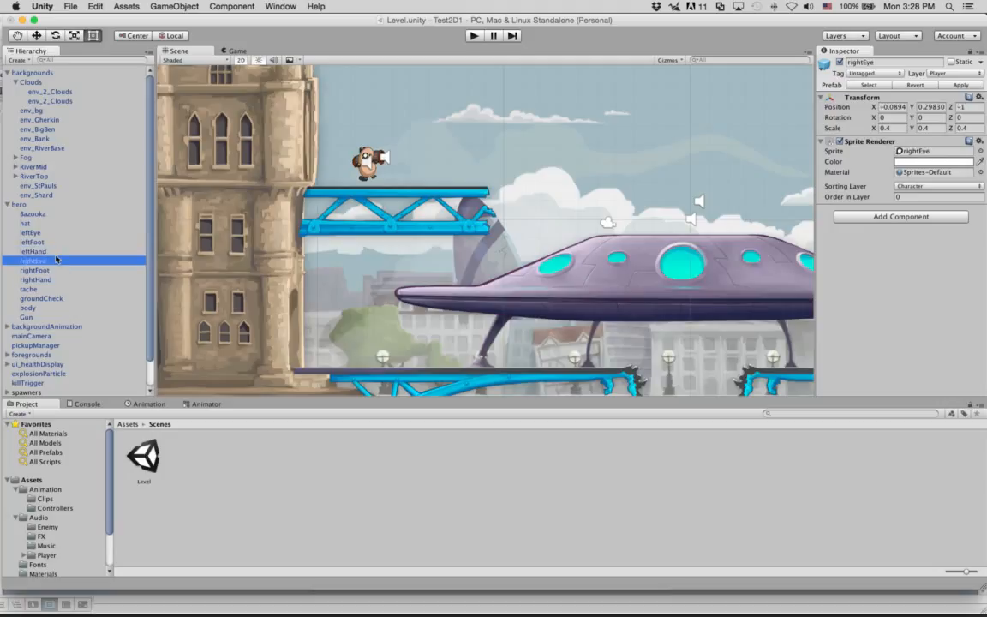
scroll(77, 488, down, 3)
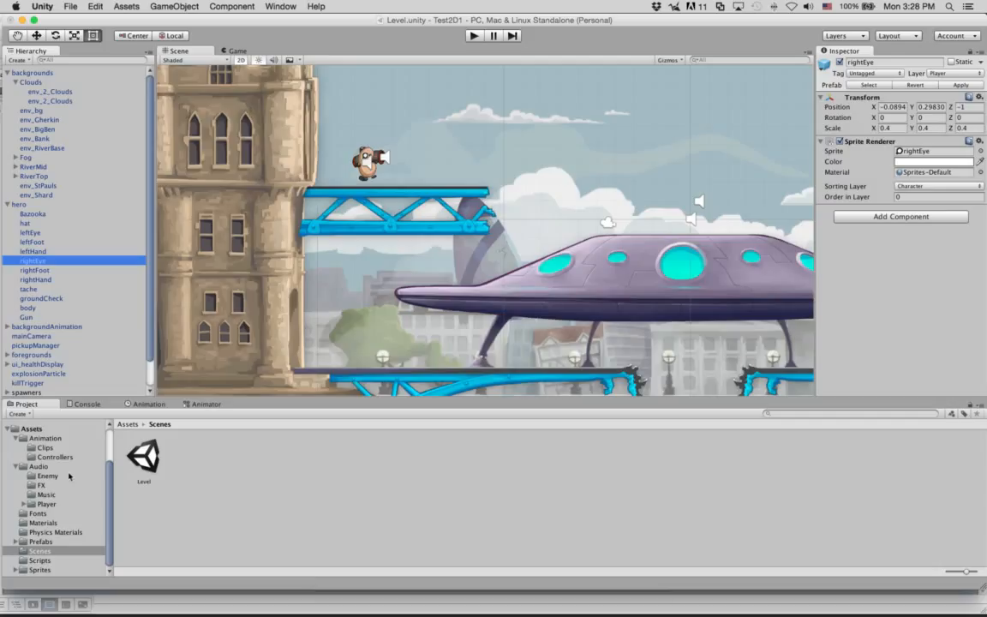
Step: Show char_hero_beanMan's import settings from Sprites/_Character: Multiple mode, 100 pixels per unit
click(40, 570)
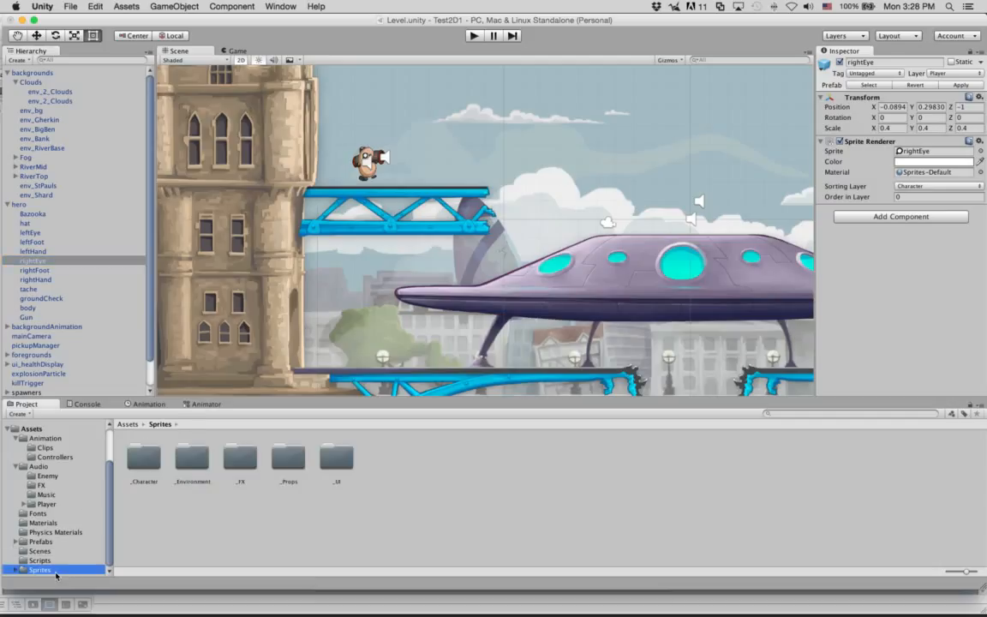
double_click(142, 456)
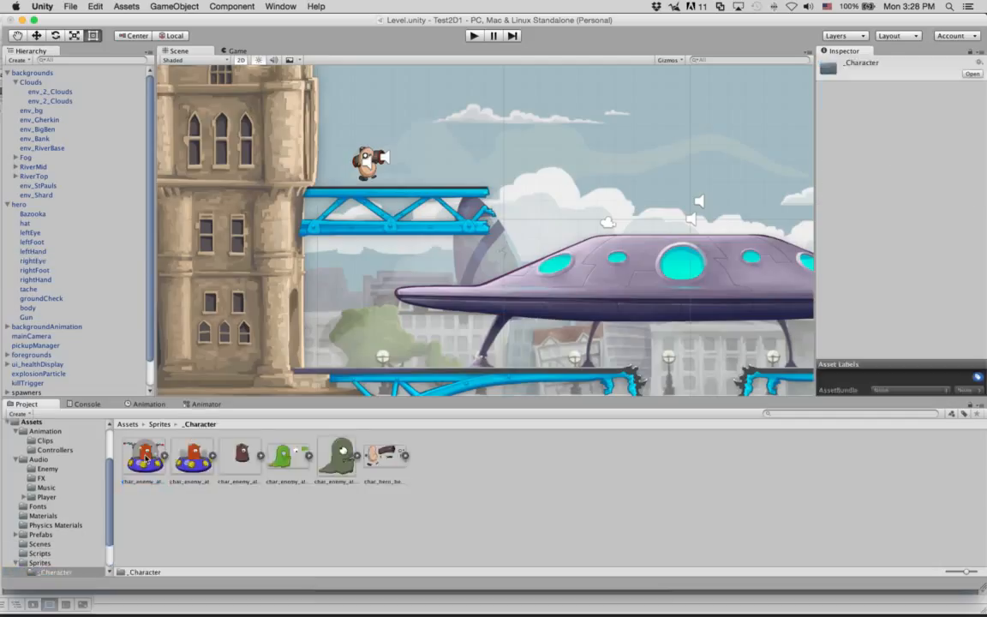
click(386, 463)
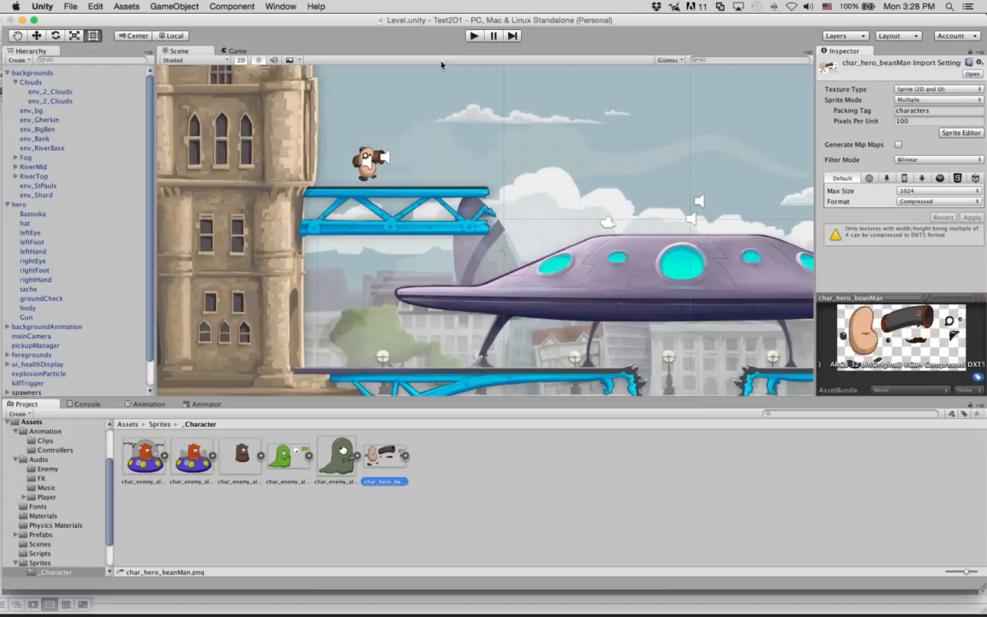
Step: Start Play mode and run the hero right, left and right again with a jump
click(474, 36)
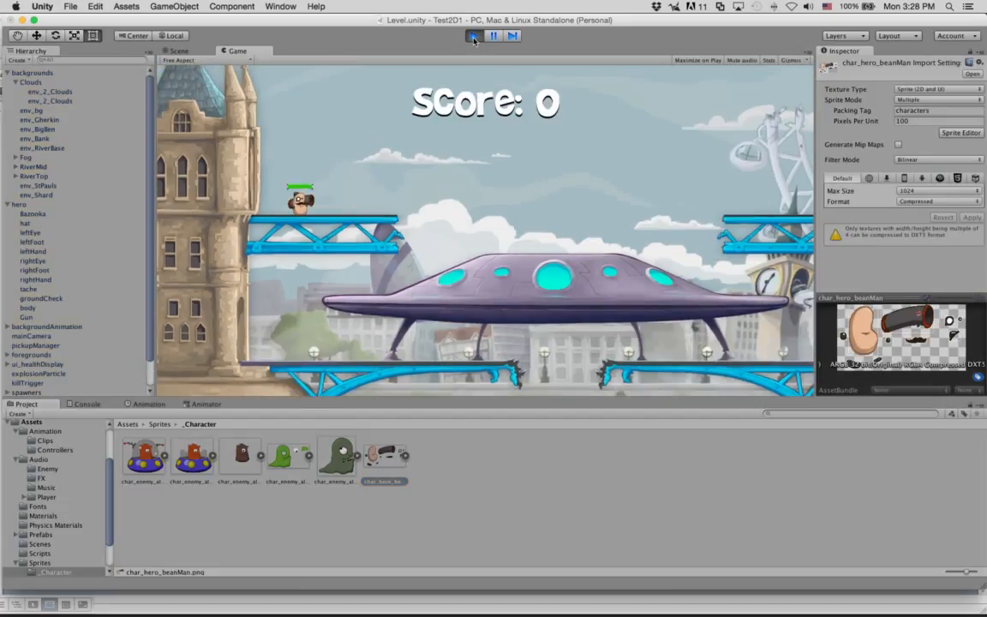
key(Right)
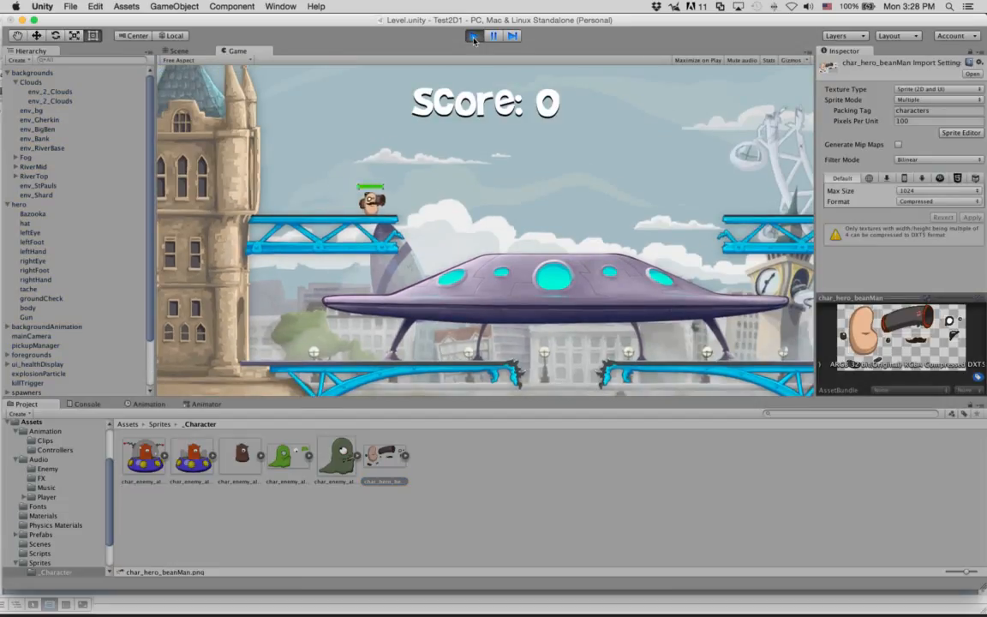
key(Left)
key(Right)
key(space)
key(Right)
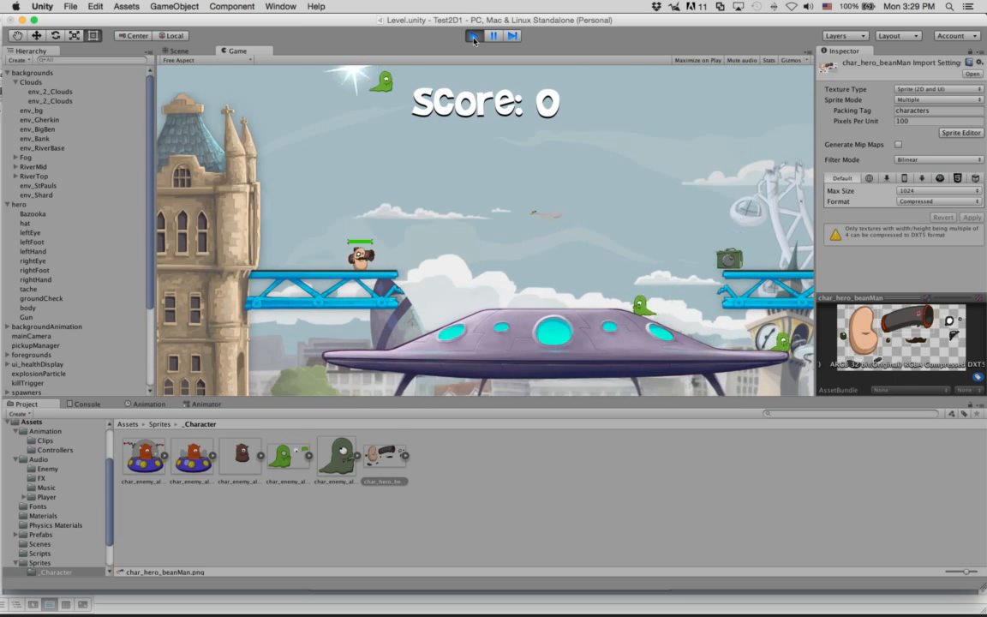
Step: Fire two bazooka rockets at the crate, then stop Play mode
key(ctrl)
key(ctrl)
key(ctrl)
key(ctrl)
key(ctrl)
key(ctrl)
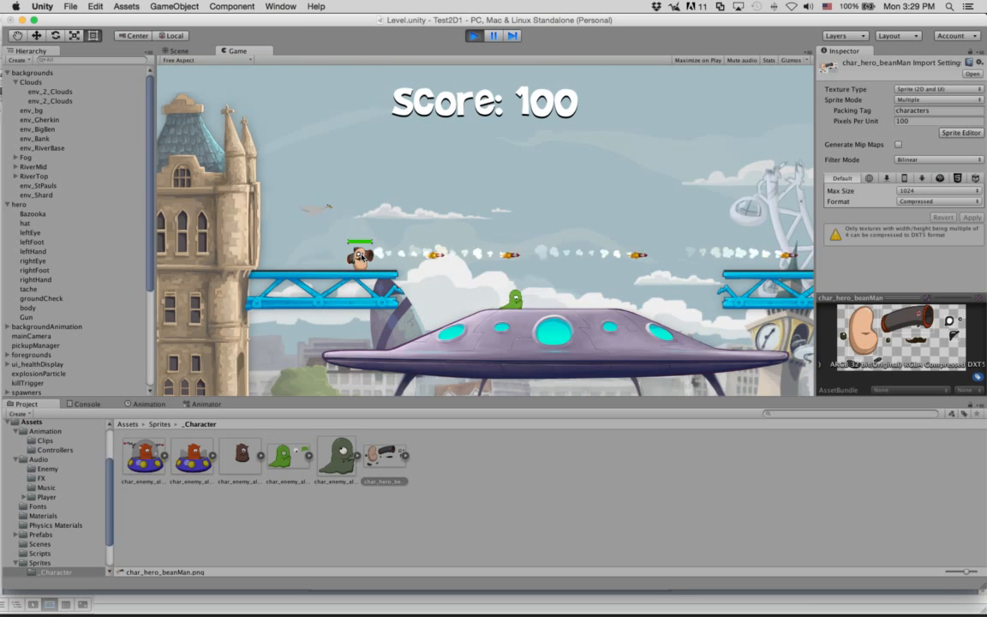
key(ctrl)
click(474, 36)
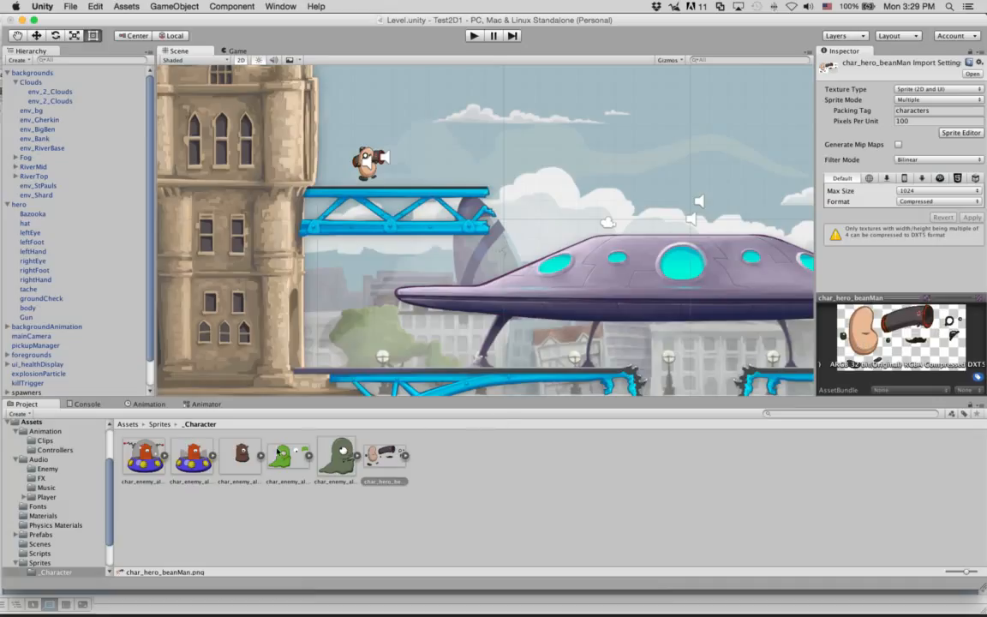
Step: Check the single-sprite char_enemy_alienShip-dead settings, then open char_hero_beanMan in the Sprite Editor
click(240, 459)
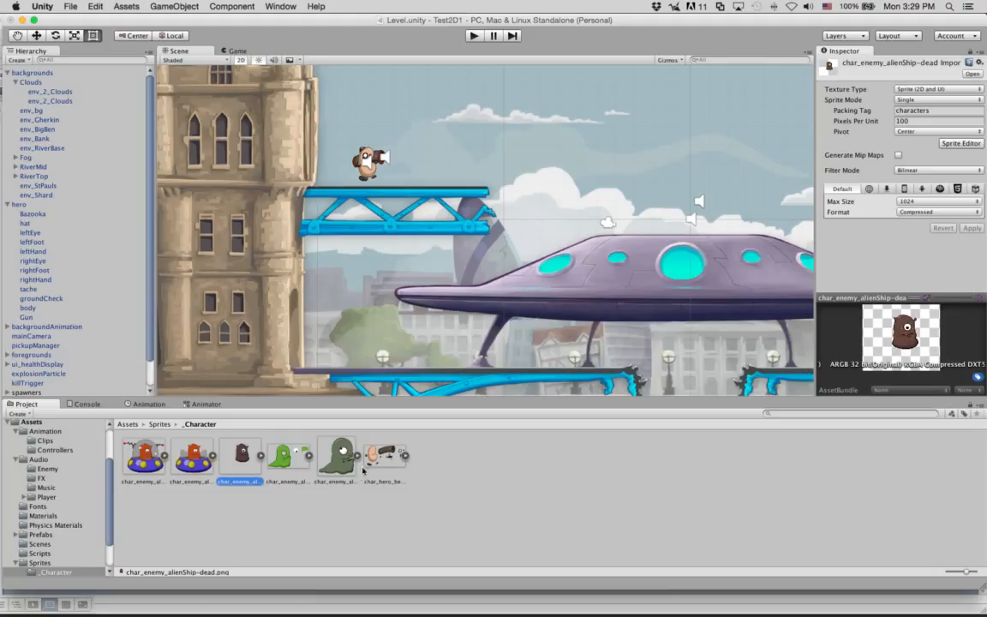
click(368, 461)
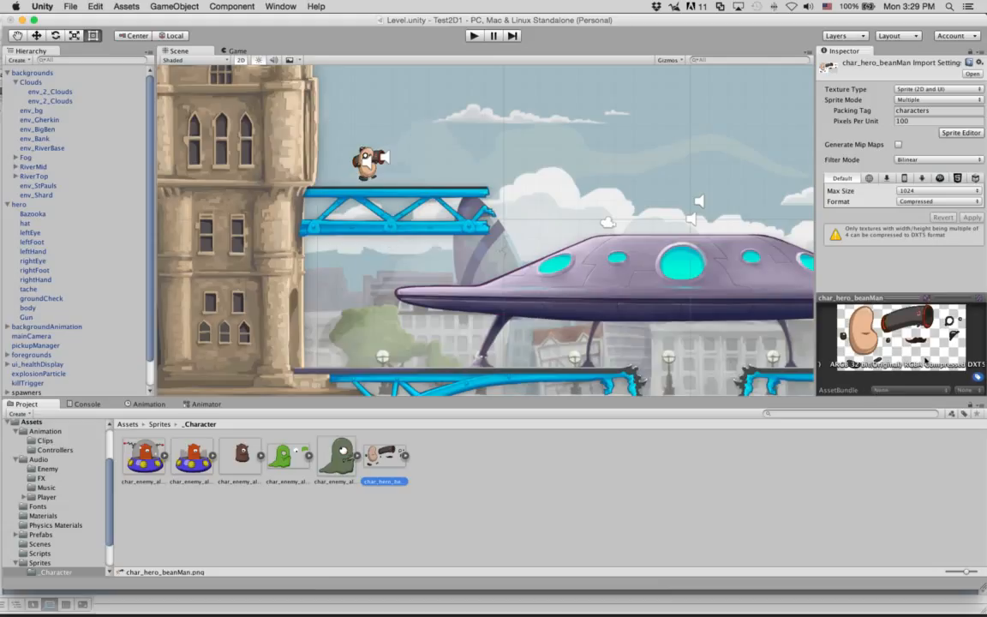
click(959, 133)
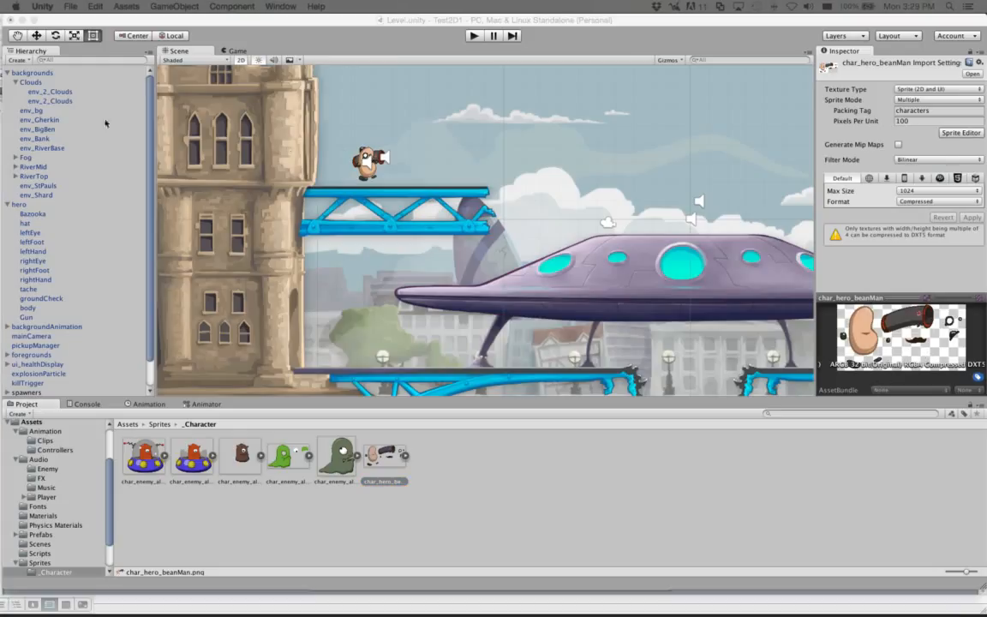
drag(227, 58, 413, 85)
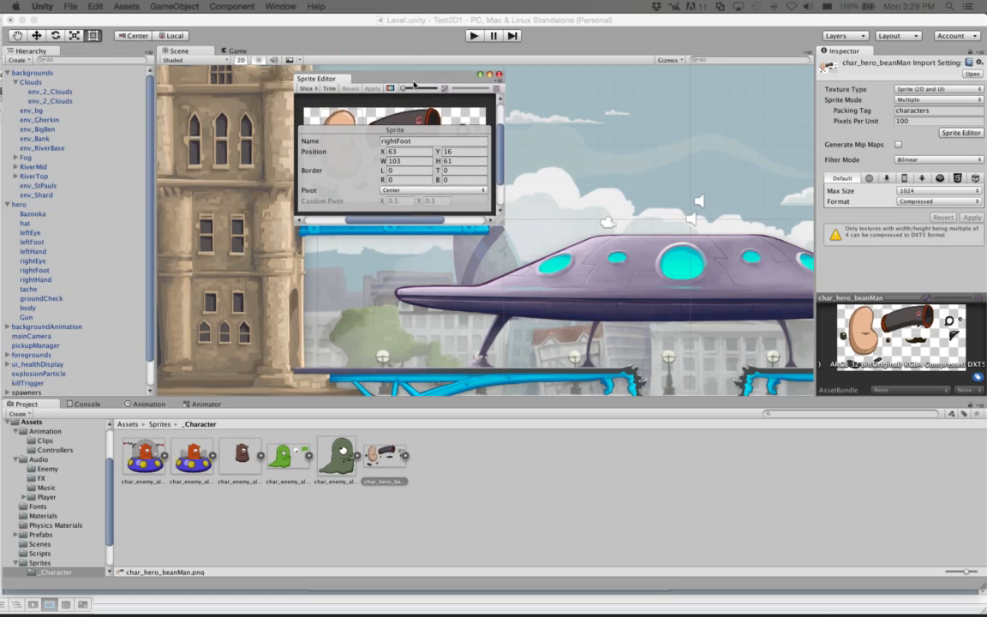
drag(504, 232, 661, 412)
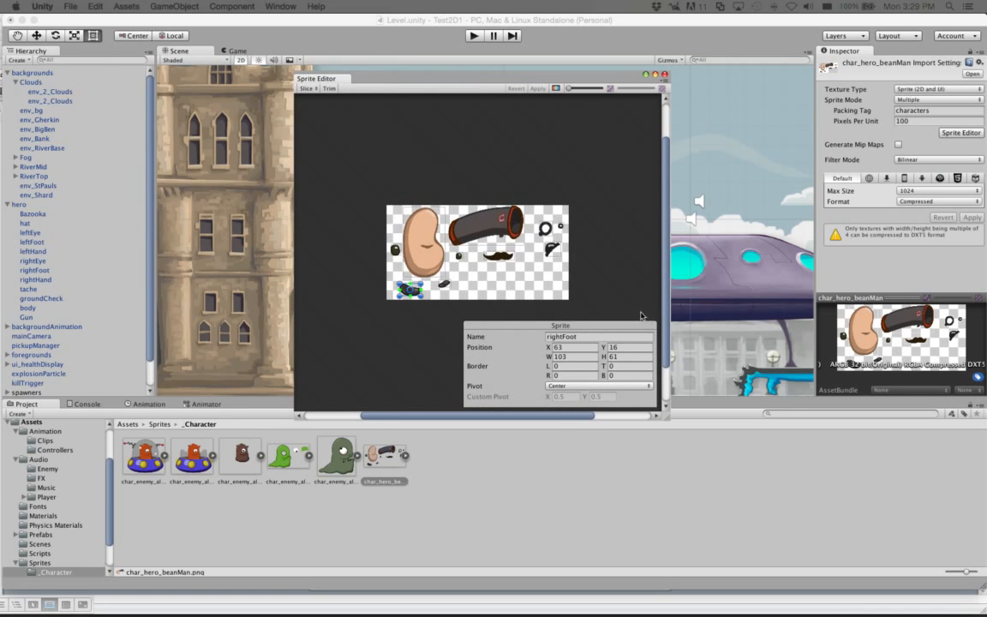
click(444, 284)
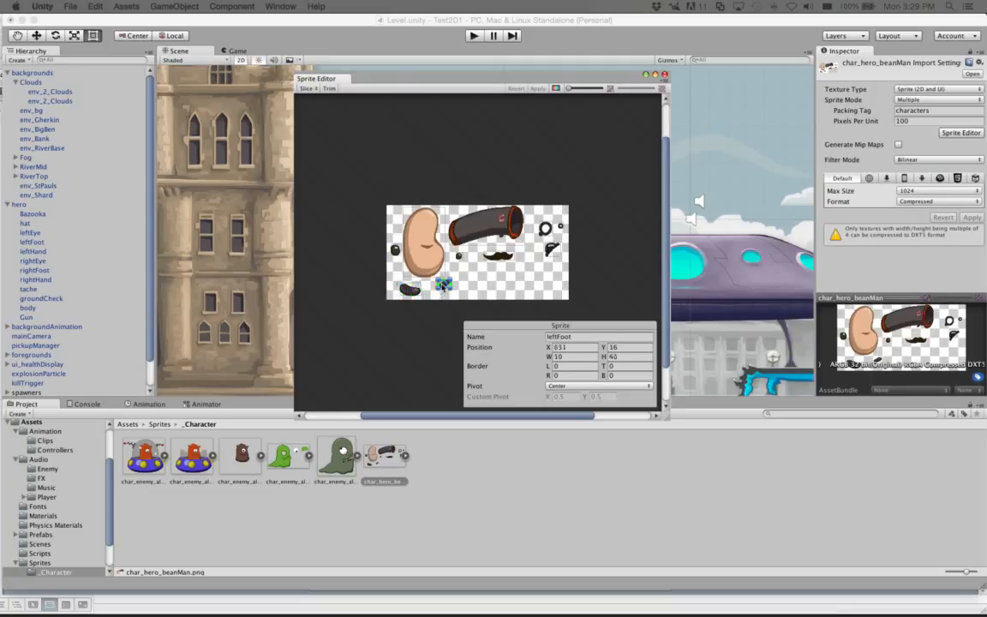
click(395, 251)
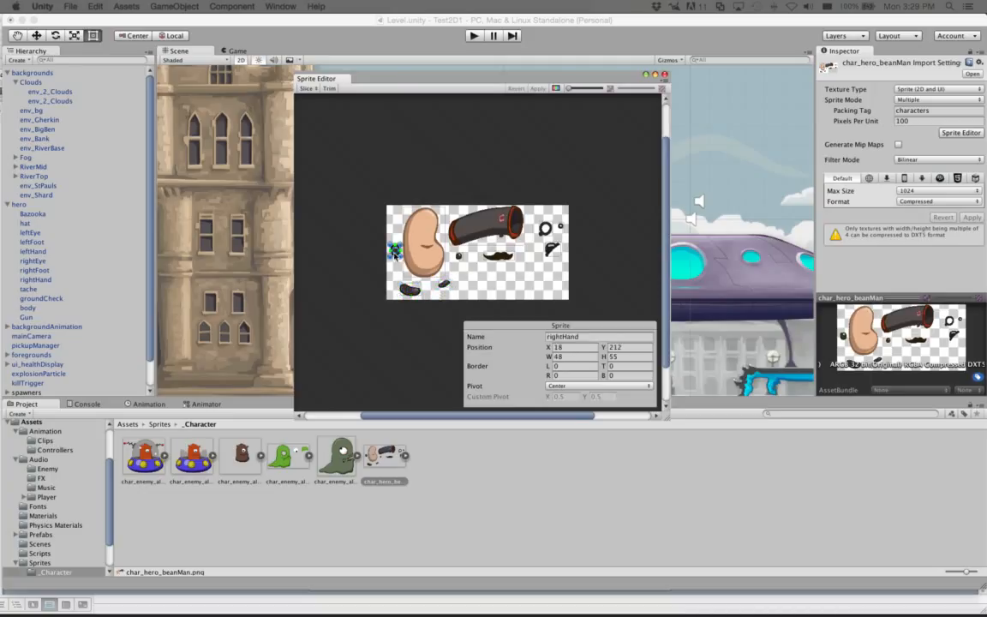
click(492, 229)
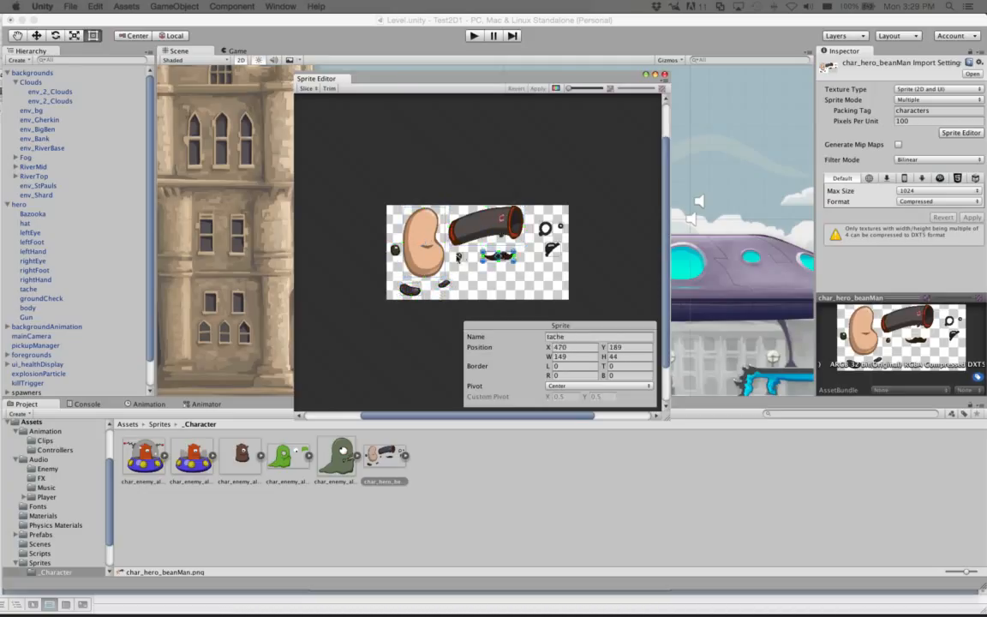
click(552, 249)
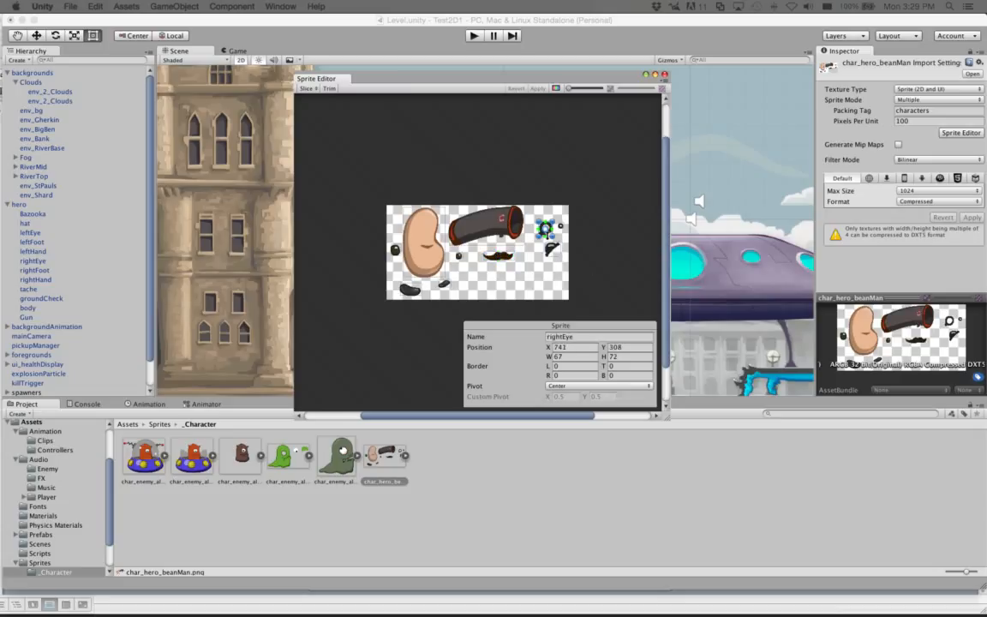
click(559, 228)
click(560, 226)
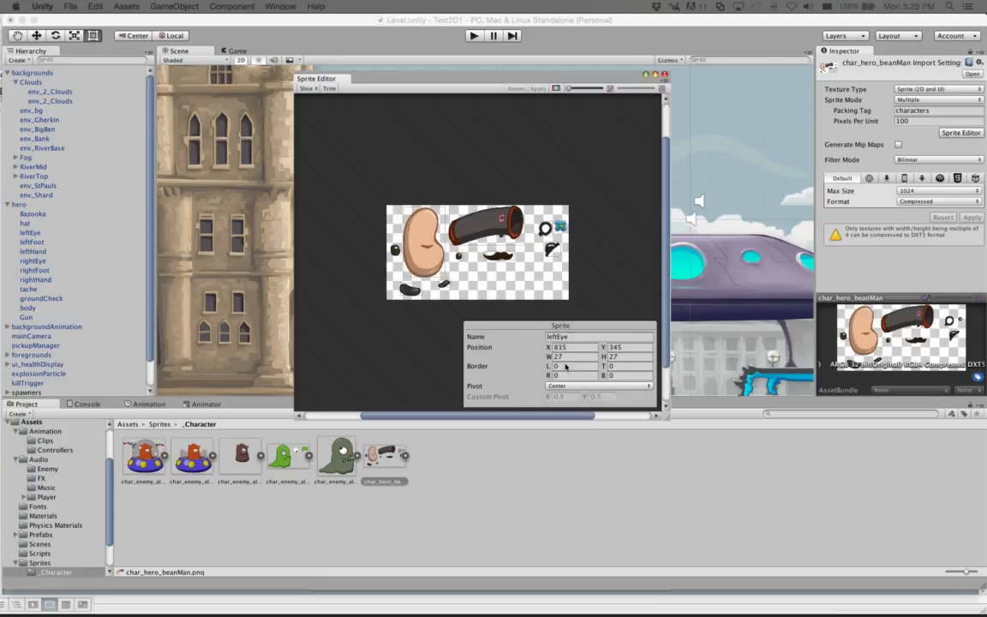
click(463, 216)
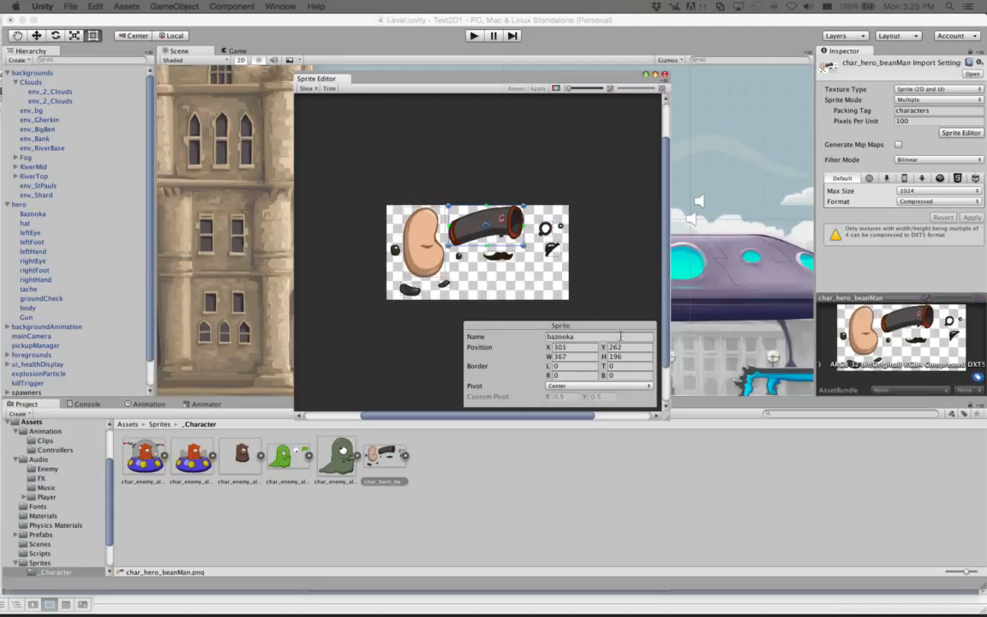
click(425, 257)
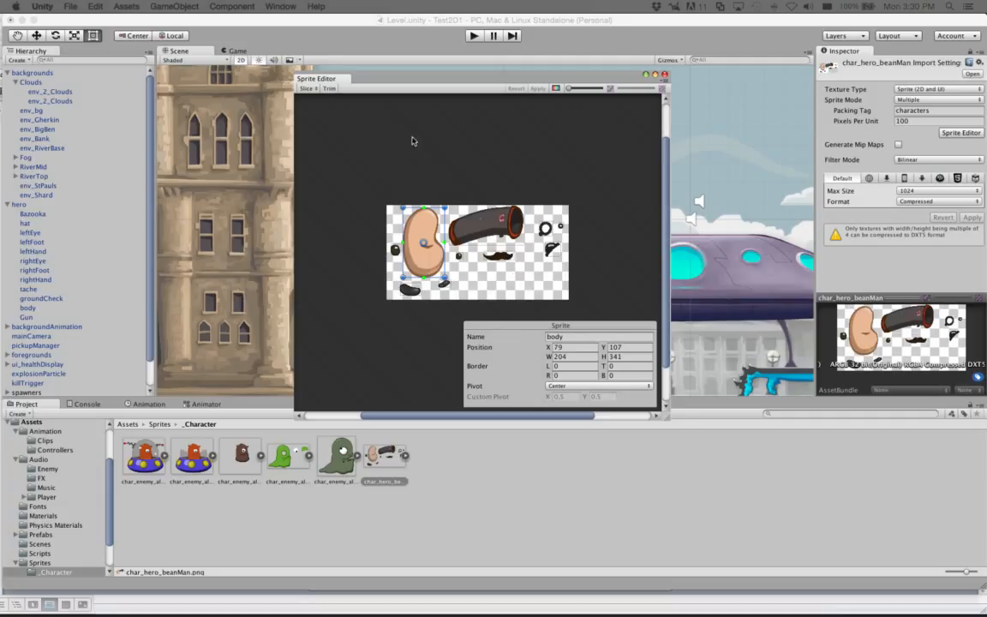
click(665, 74)
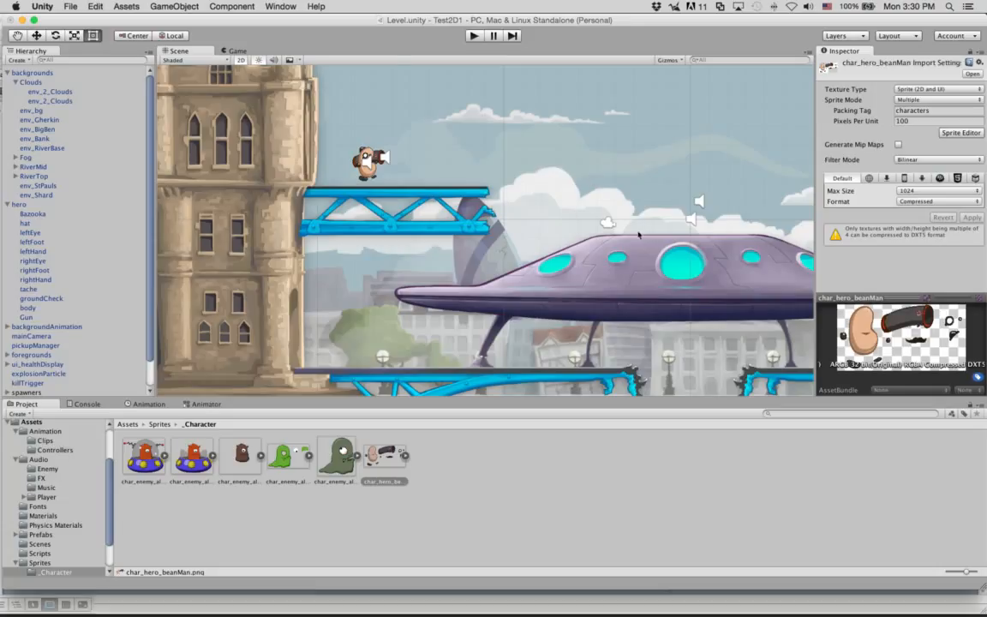
Step: Collapse hero and backgrounds in the Hierarchy and select the music object
click(7, 203)
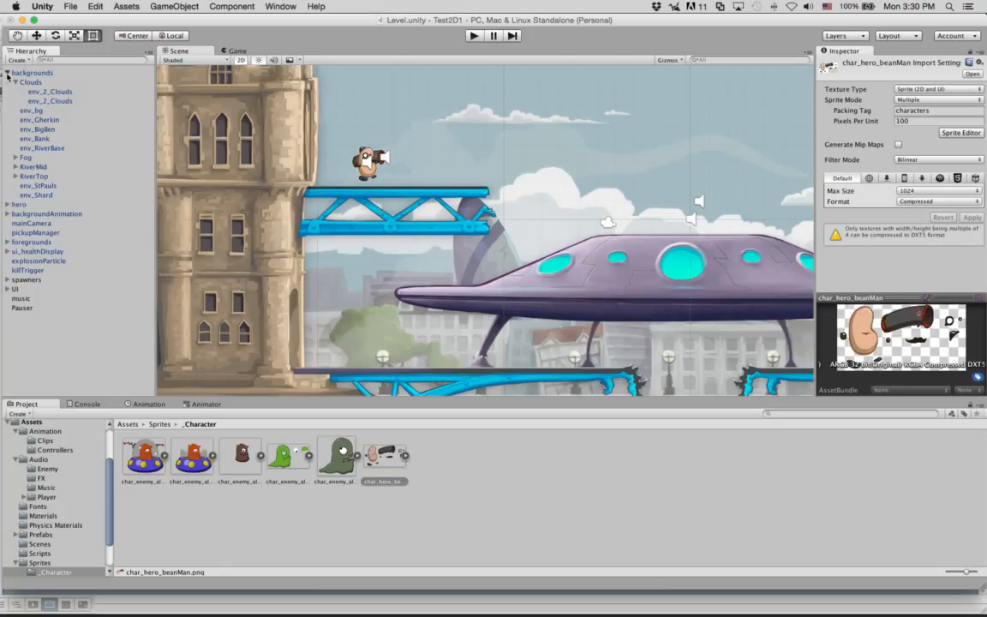
click(6, 73)
click(22, 166)
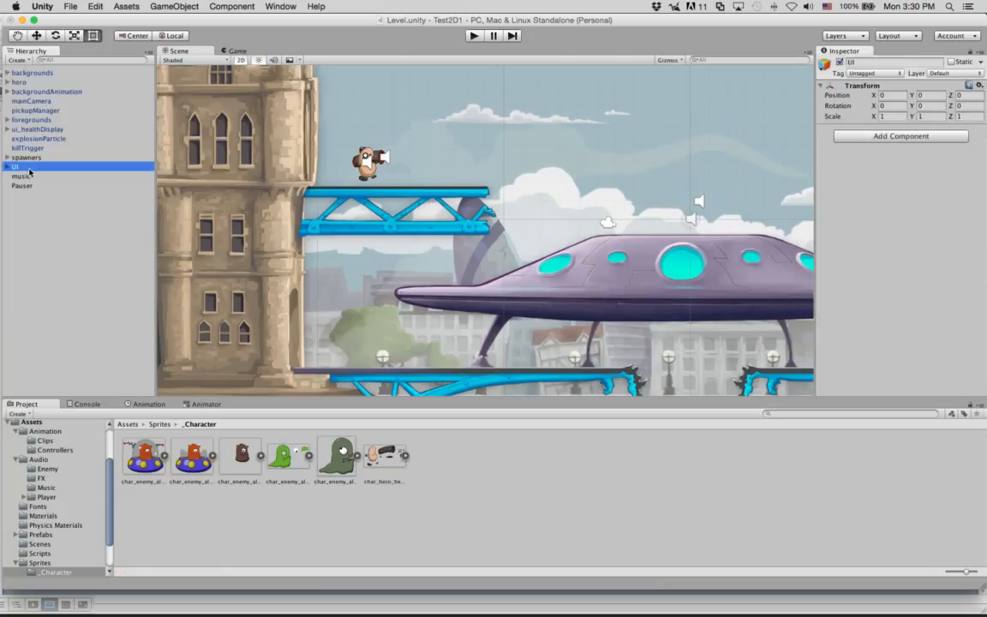
click(19, 177)
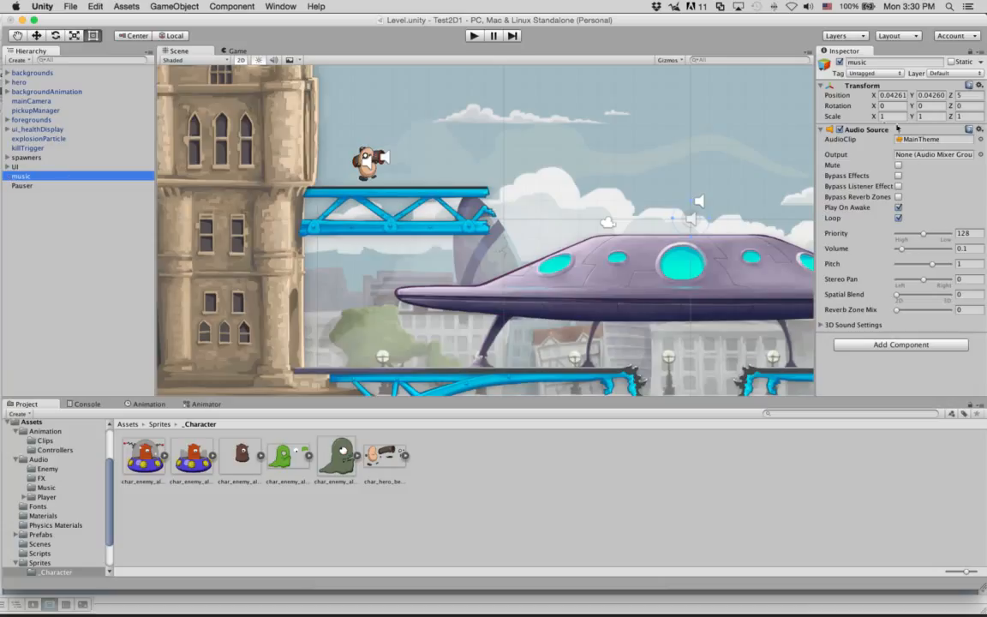
Step: Toggle the music's Play On Awake and Loop, leaving both enabled, then open Assets/Audio/Music
click(897, 208)
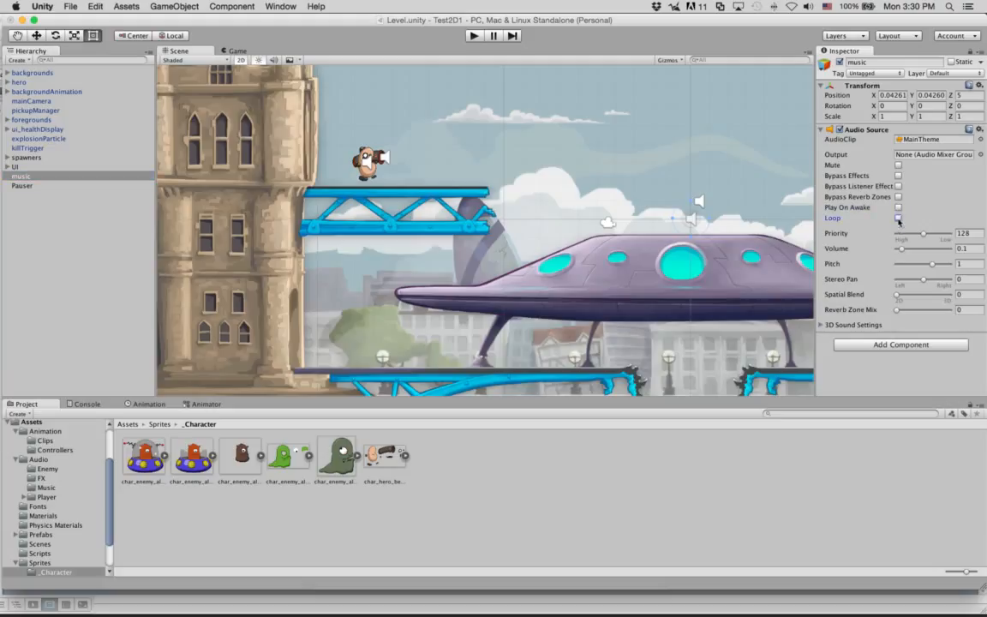
click(898, 219)
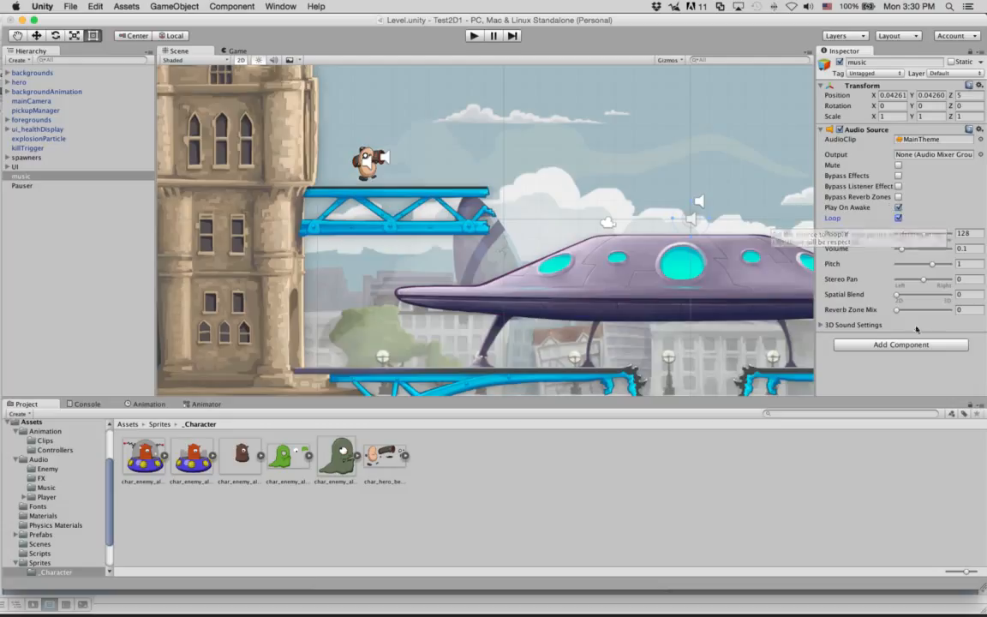
click(898, 208)
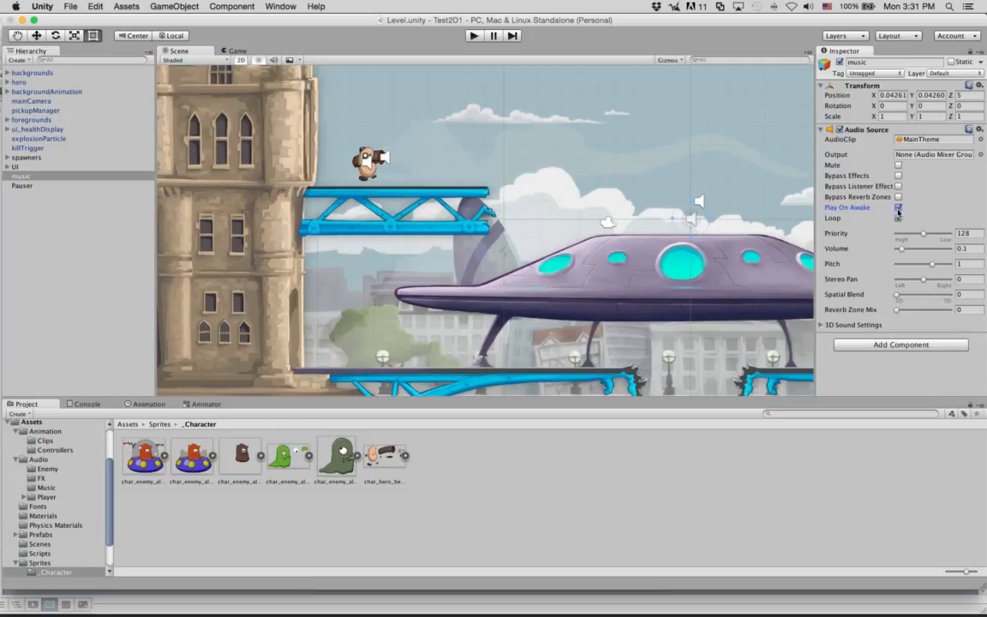
click(898, 219)
click(898, 218)
click(38, 459)
double_click(239, 459)
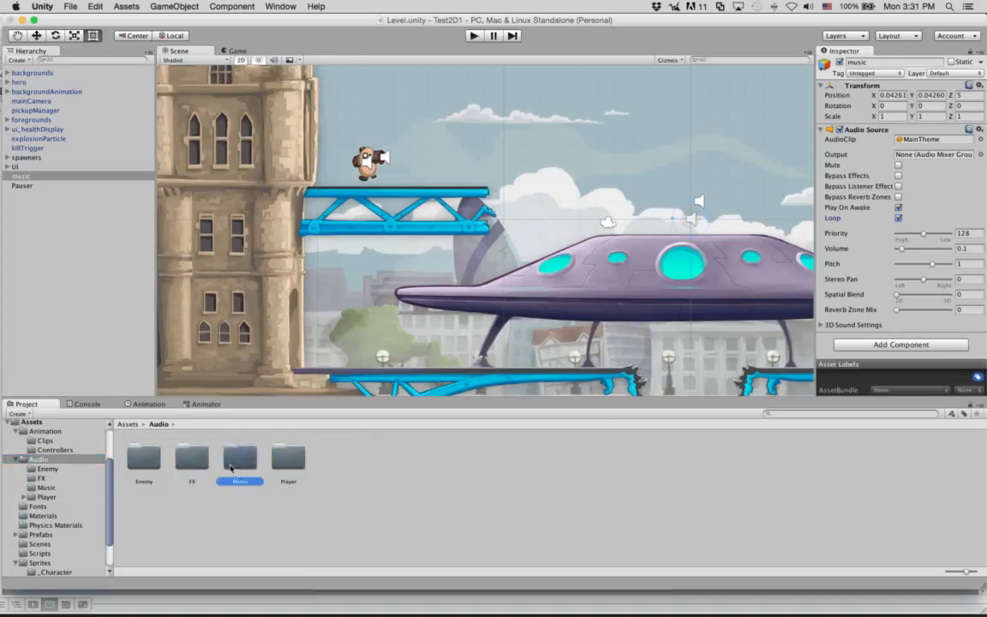
Step: Select the MainTheme clip, then open Audio/FX and view the bazooka sound's settings
click(142, 456)
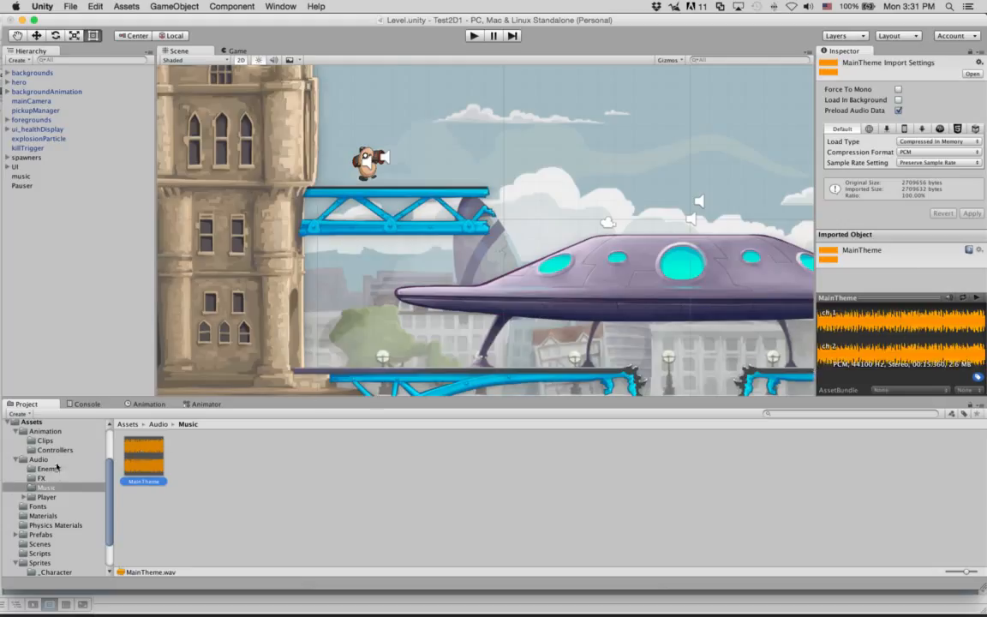
click(55, 478)
click(144, 458)
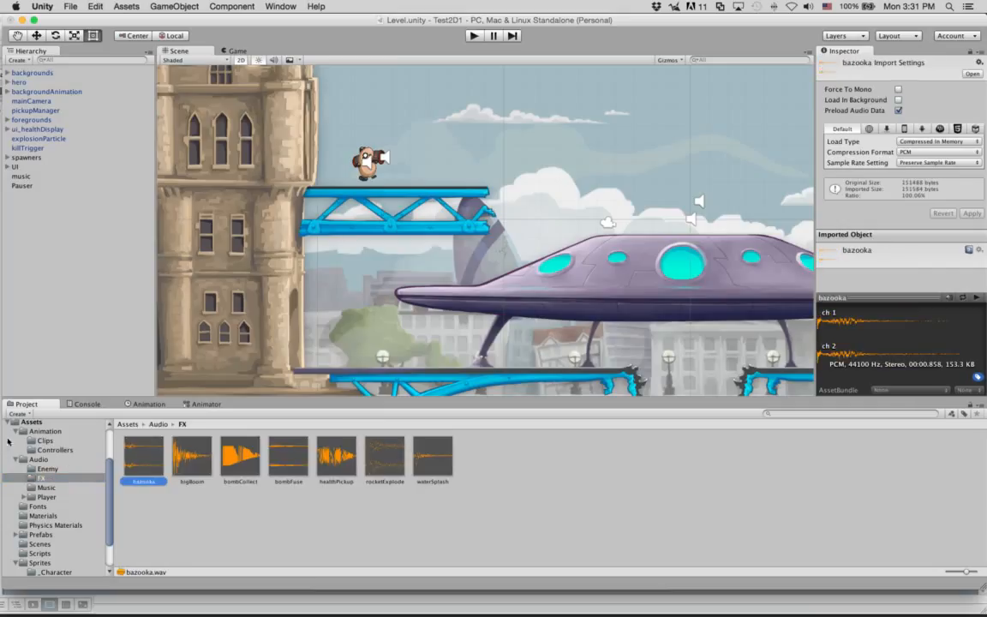
Step: Review the music object's 3D Sound Settings, then reselect the bazooka clip
click(12, 176)
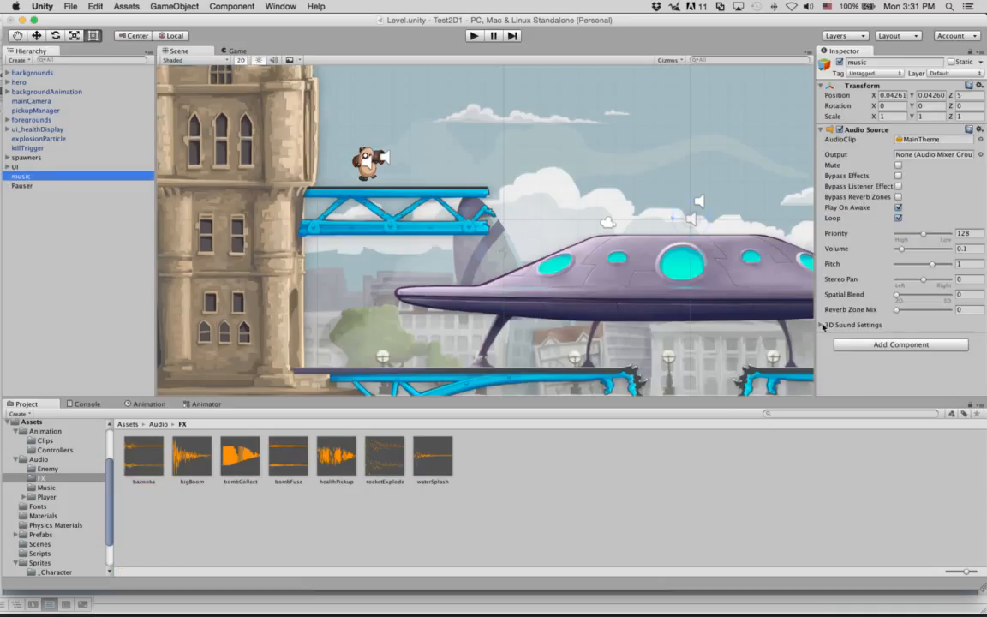
click(823, 326)
scroll(847, 337, down, 3)
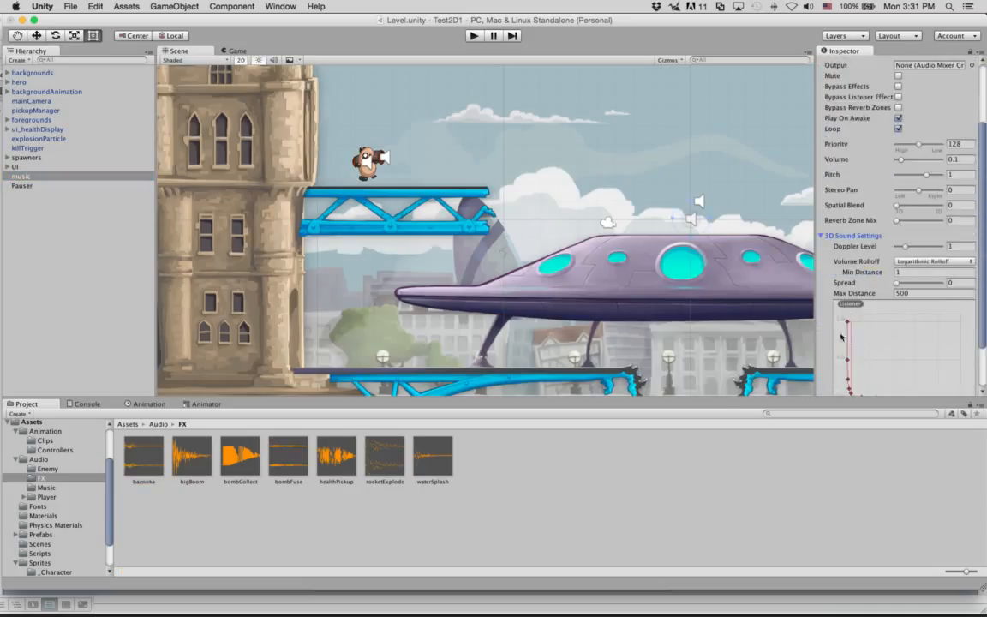
scroll(834, 337, down, 2)
scroll(834, 337, up, 3)
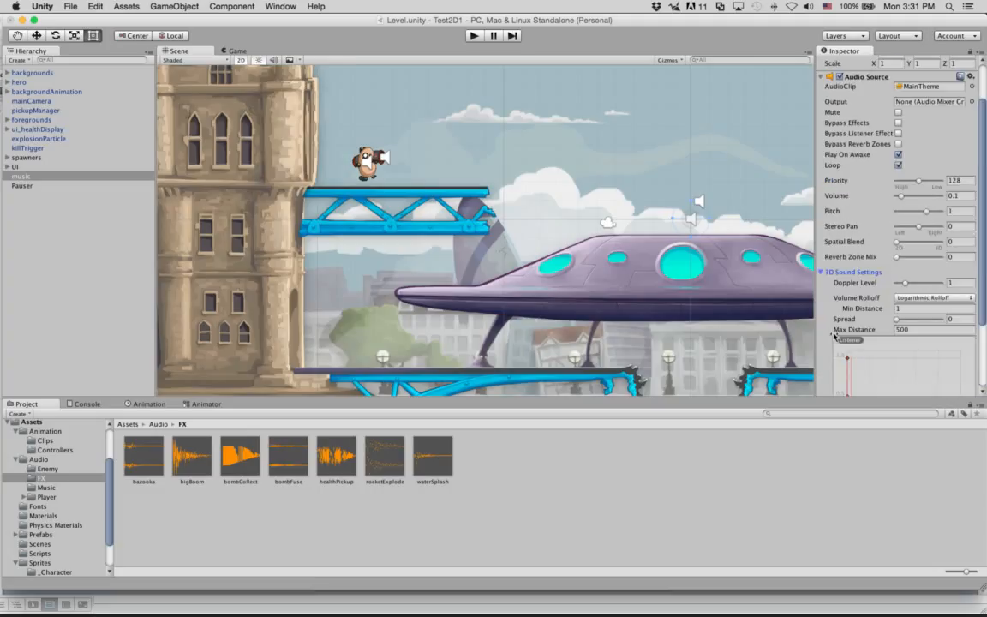
click(822, 274)
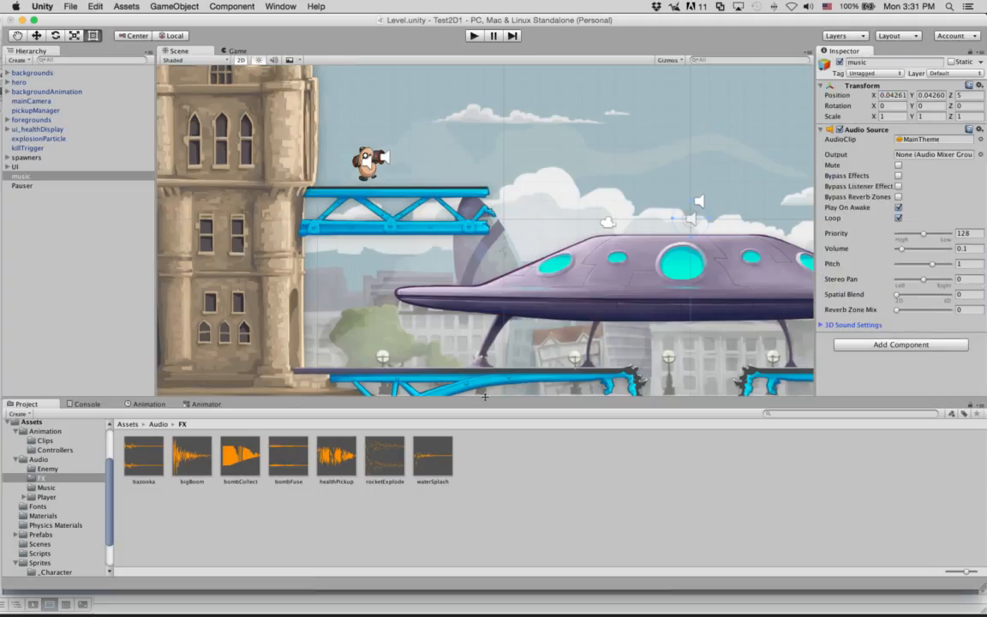
click(140, 455)
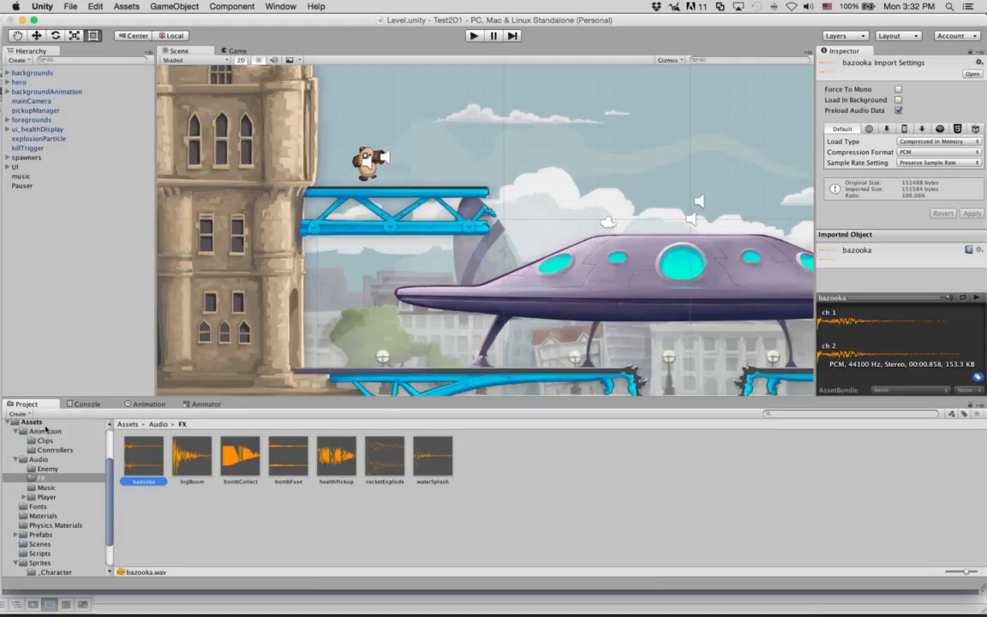
Step: Expand the UI group and select its Score object to see GUI Text, Score script and Audio Source
click(32, 424)
click(31, 166)
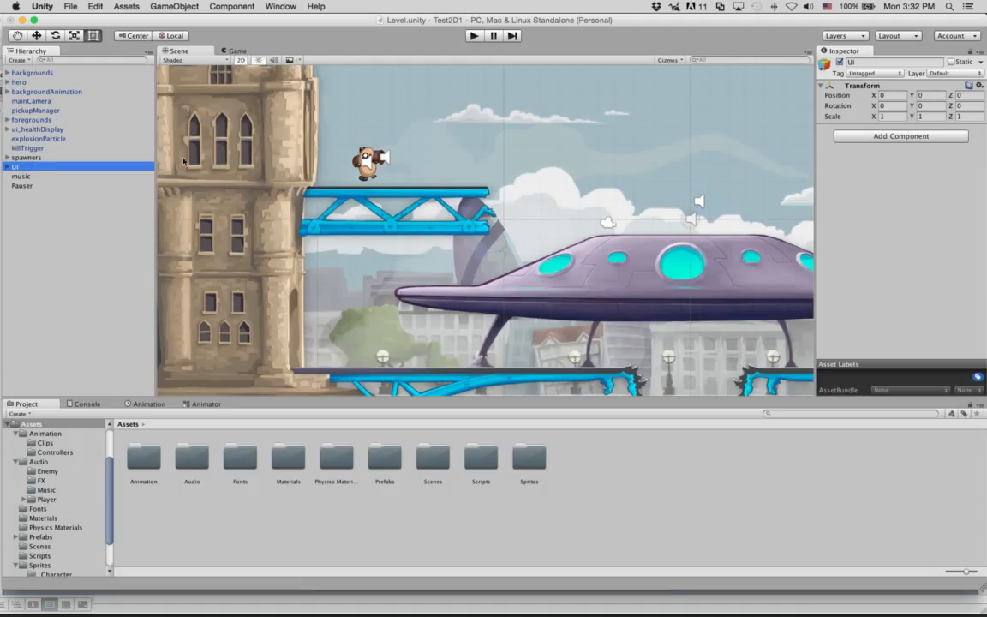
scroll(651, 143, down, 6)
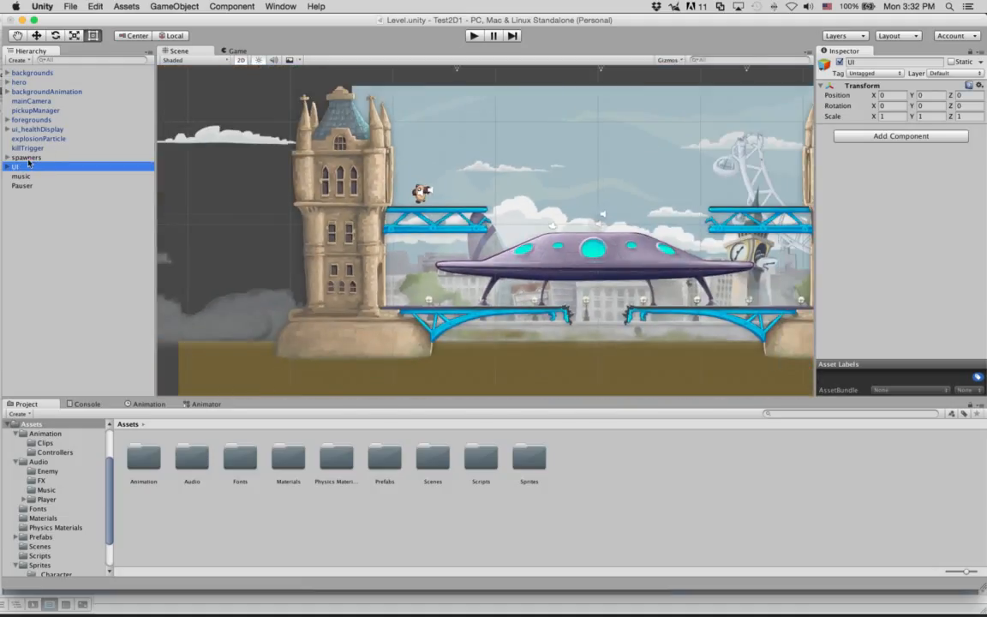
click(7, 168)
click(29, 176)
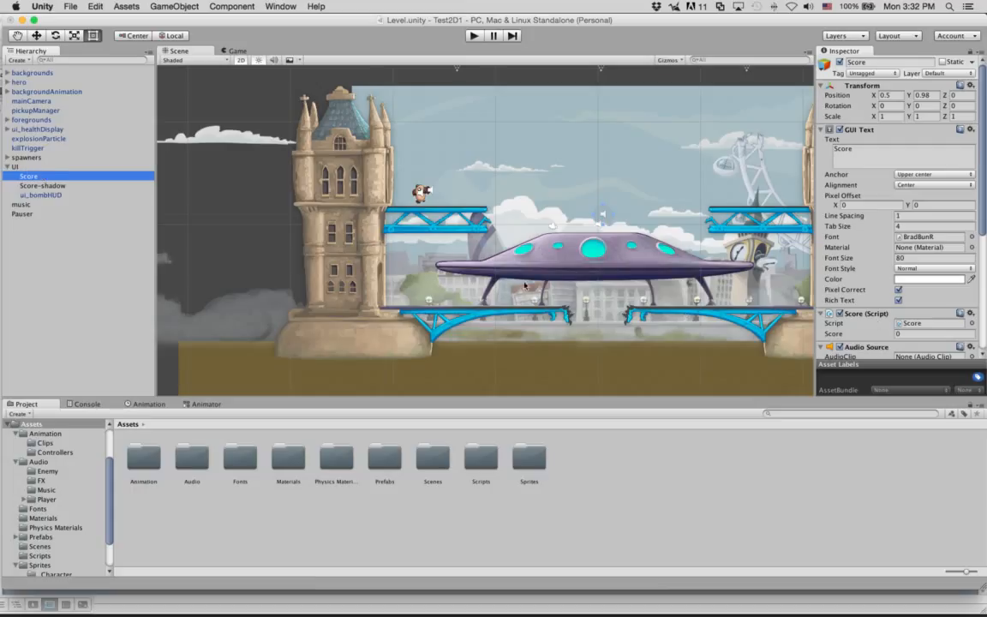
Step: Play the Level and fire rockets at enemies until the score reaches 200, then view the Score script
click(468, 39)
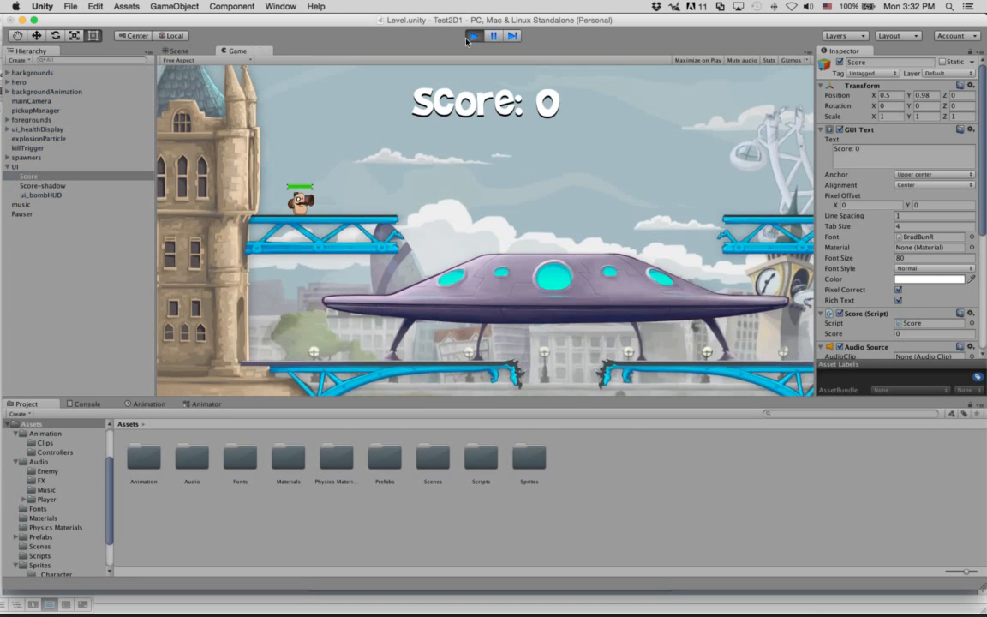
click(457, 103)
click(457, 104)
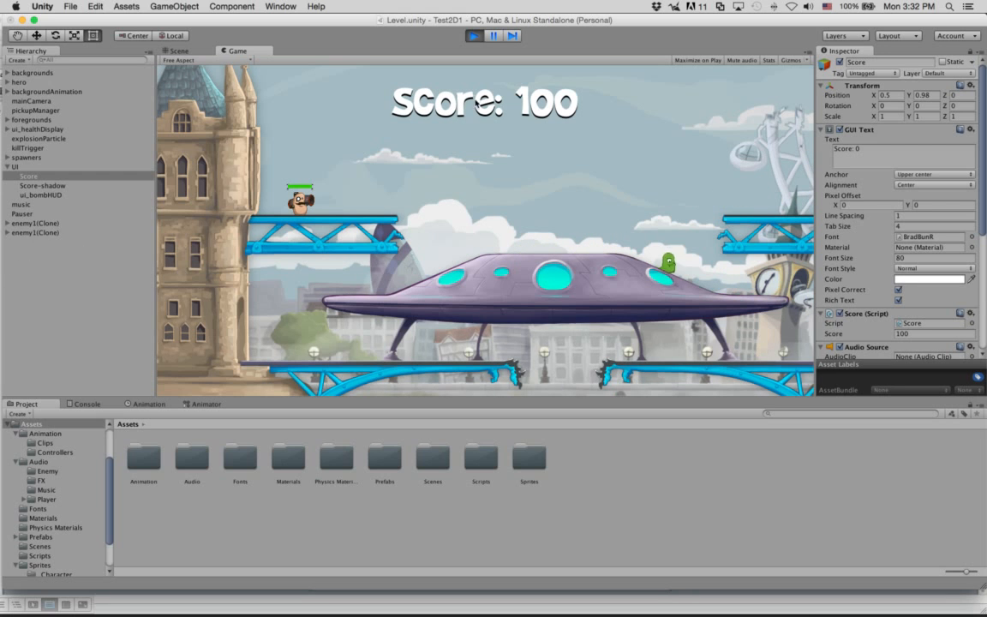
click(468, 112)
click(468, 111)
click(468, 113)
click(468, 113)
click(469, 113)
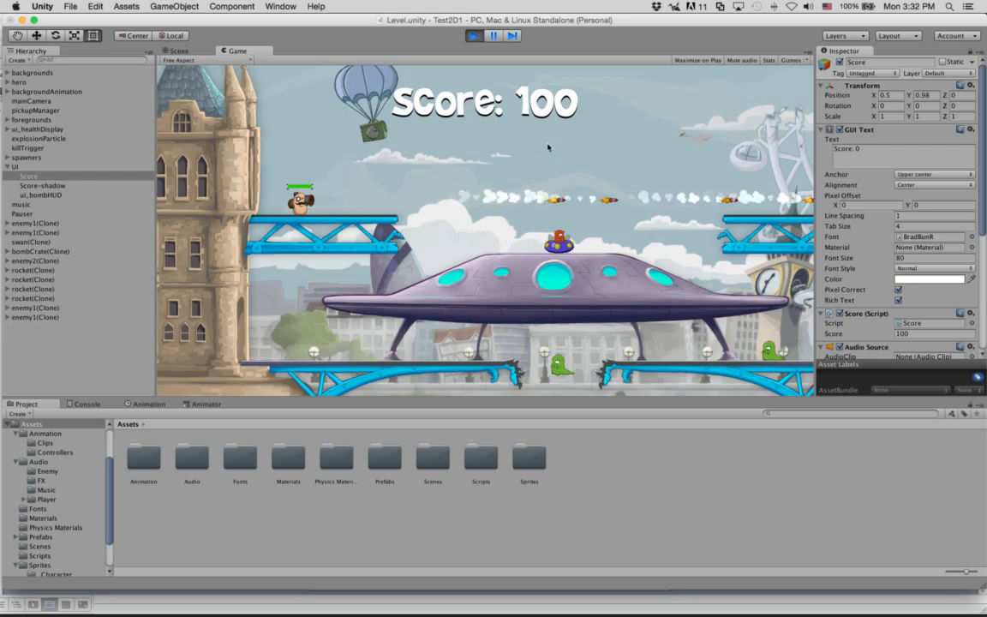
click(40, 178)
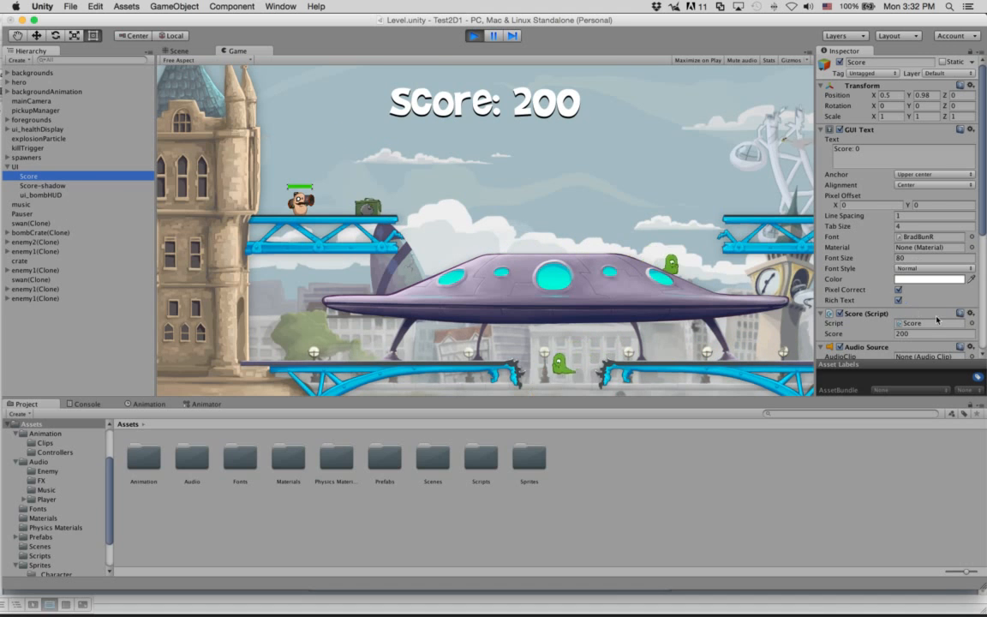
drag(983, 231, 984, 302)
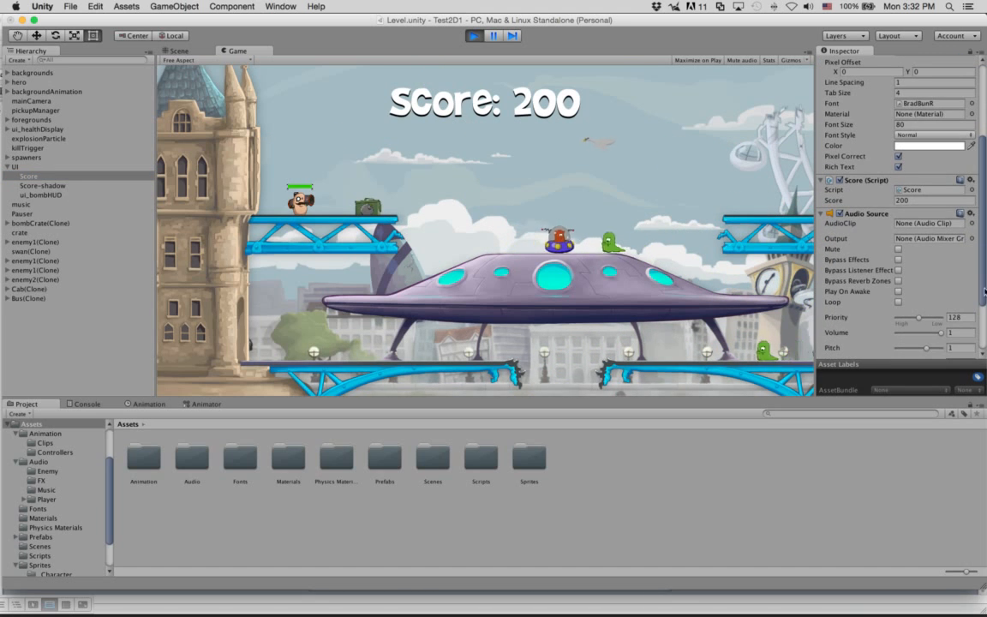
click(836, 201)
drag(836, 202, 985, 202)
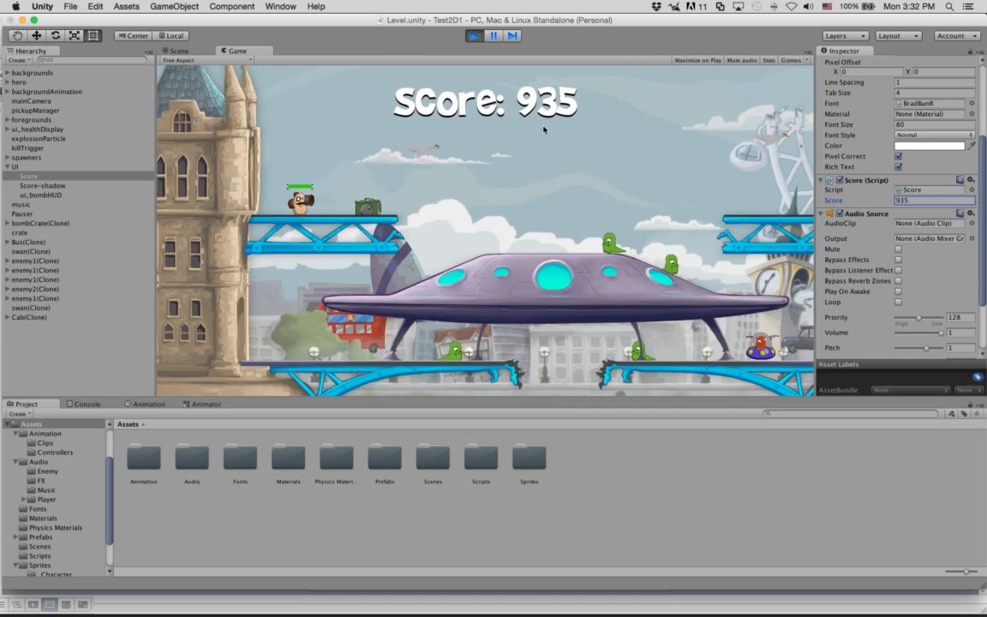
drag(830, 202, 920, 202)
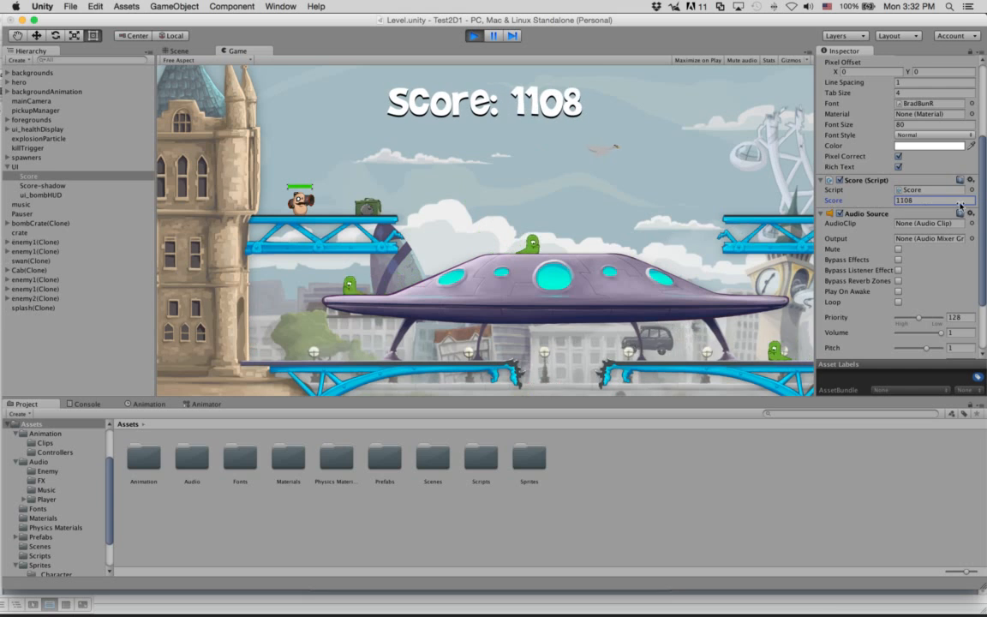
click(920, 202)
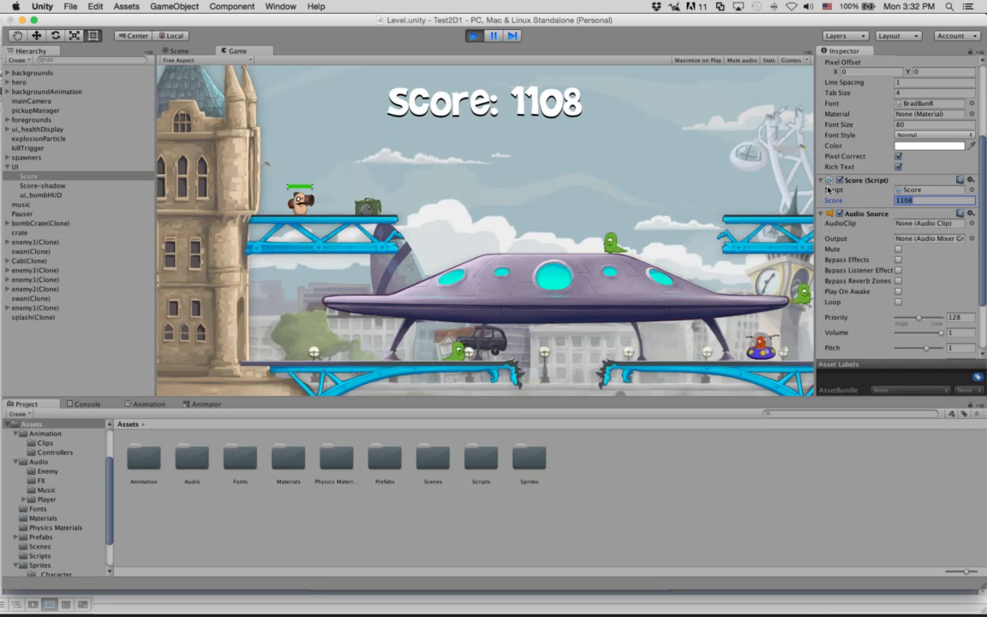
text(10000)
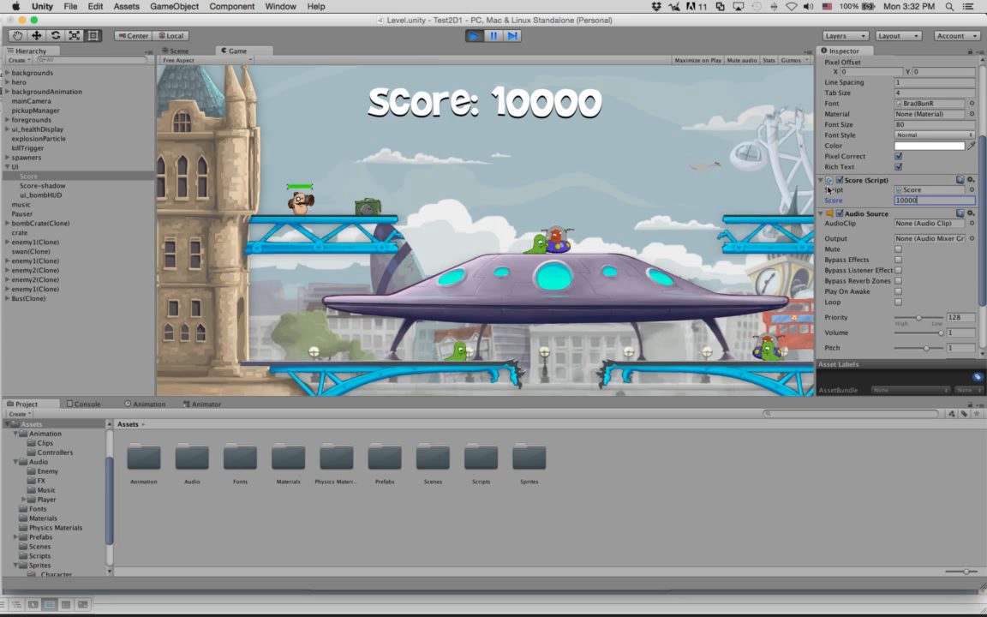
text(00000000)
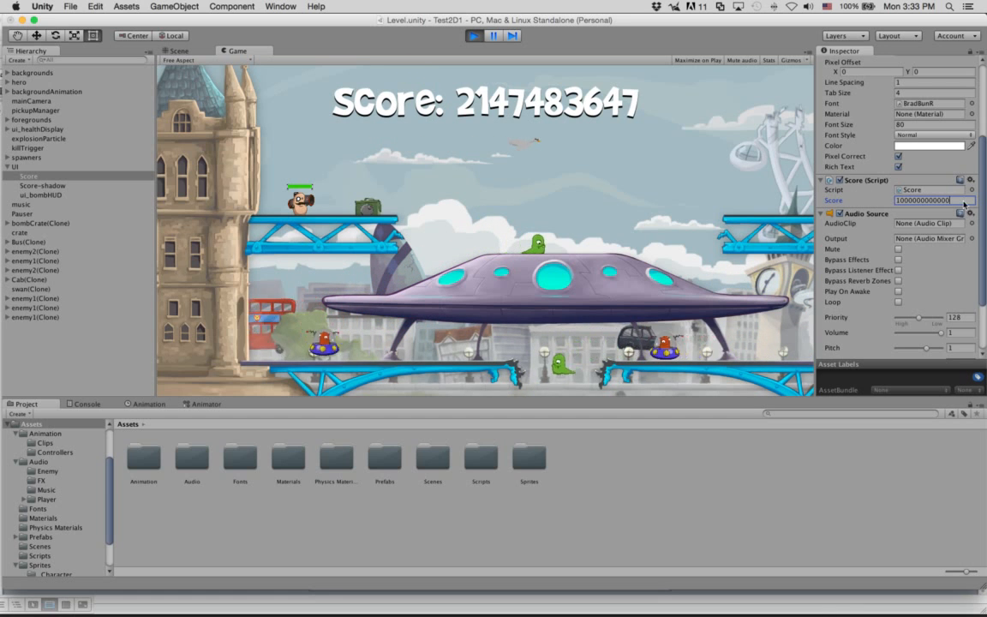
key(BackSpace)
key(BackSpace)
key(BackSpace)
key(BackSpace)
key(BackSpace)
key(BackSpace)
key(BackSpace)
key(BackSpace)
key(BackSpace)
key(BackSpace)
key(BackSpace)
key(BackSpace)
key(BackSpace)
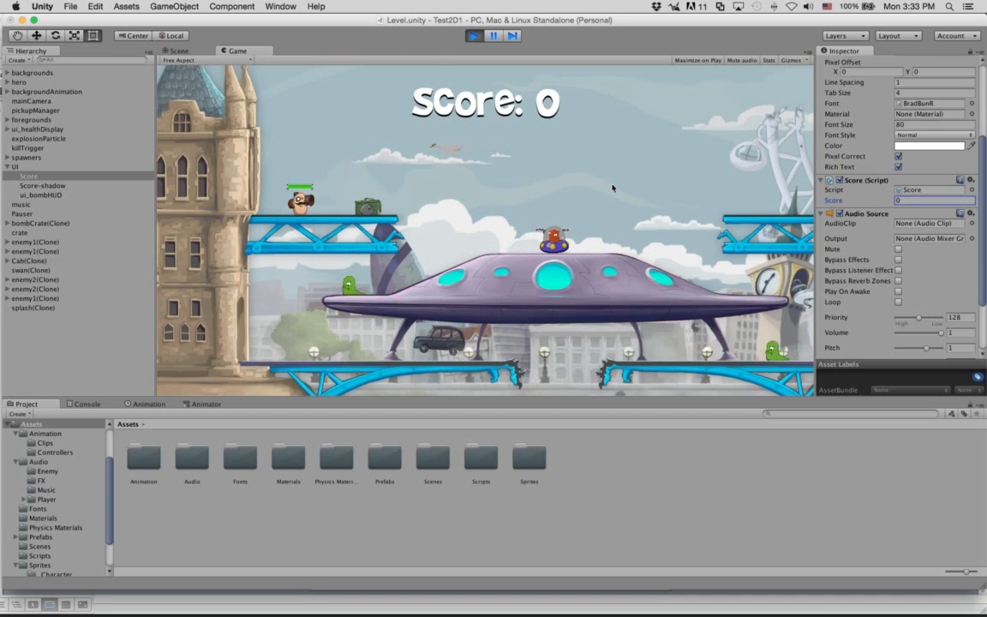
Step: Inspect backgrounds, foregrounds, explosionParticle and UI, stop Play mode with Cmd+P, and reselect Score
click(908, 201)
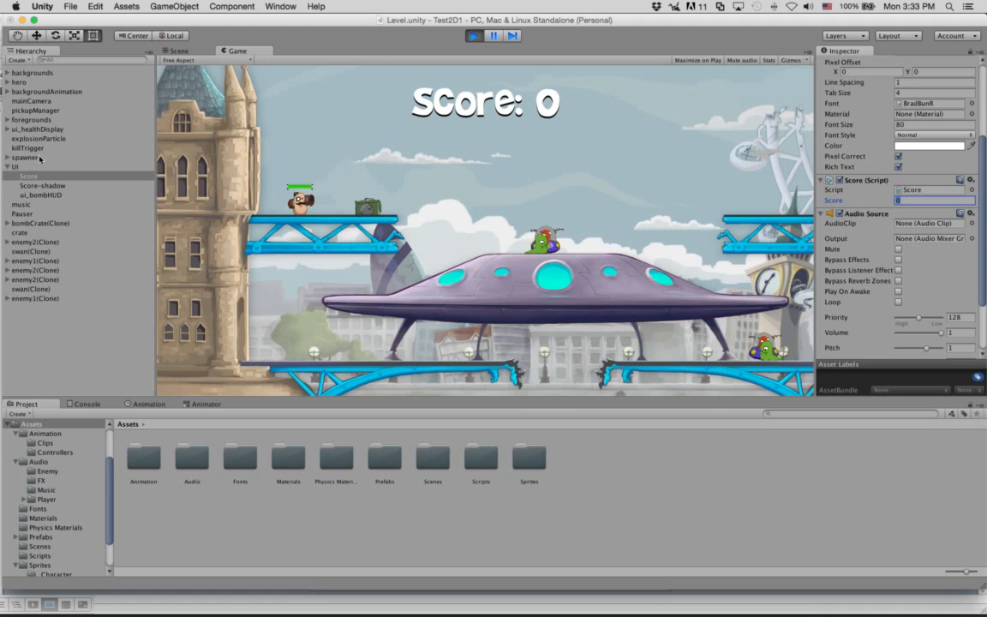
click(32, 73)
click(39, 119)
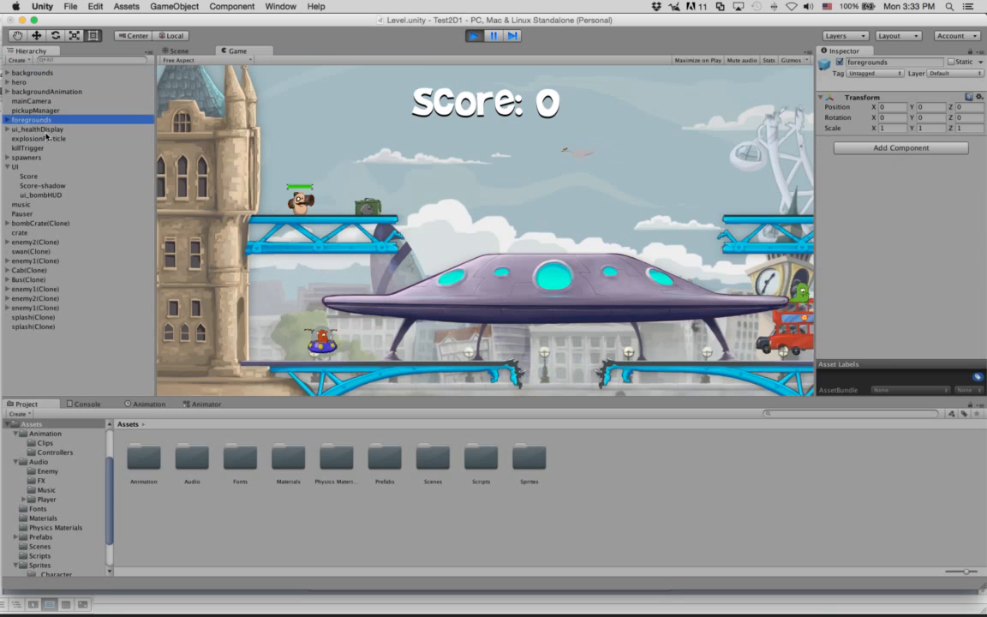
click(39, 138)
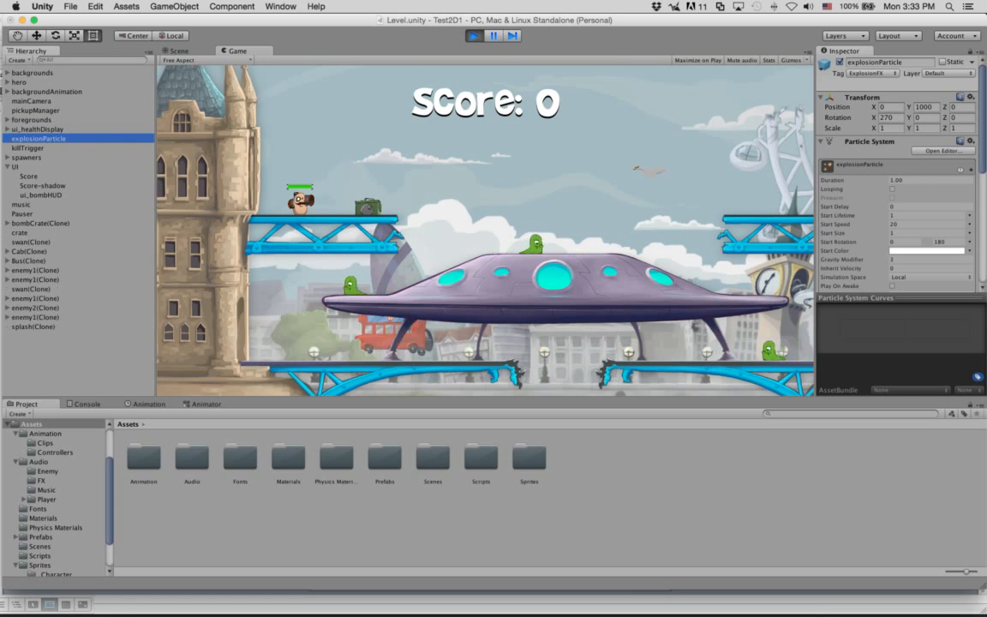
click(26, 166)
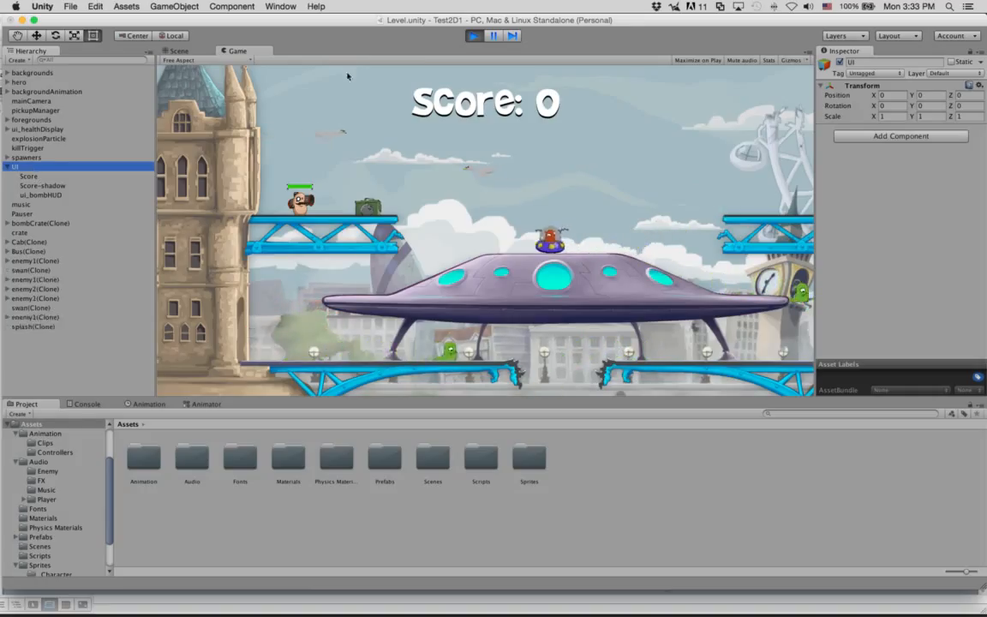
key(super+p)
click(62, 175)
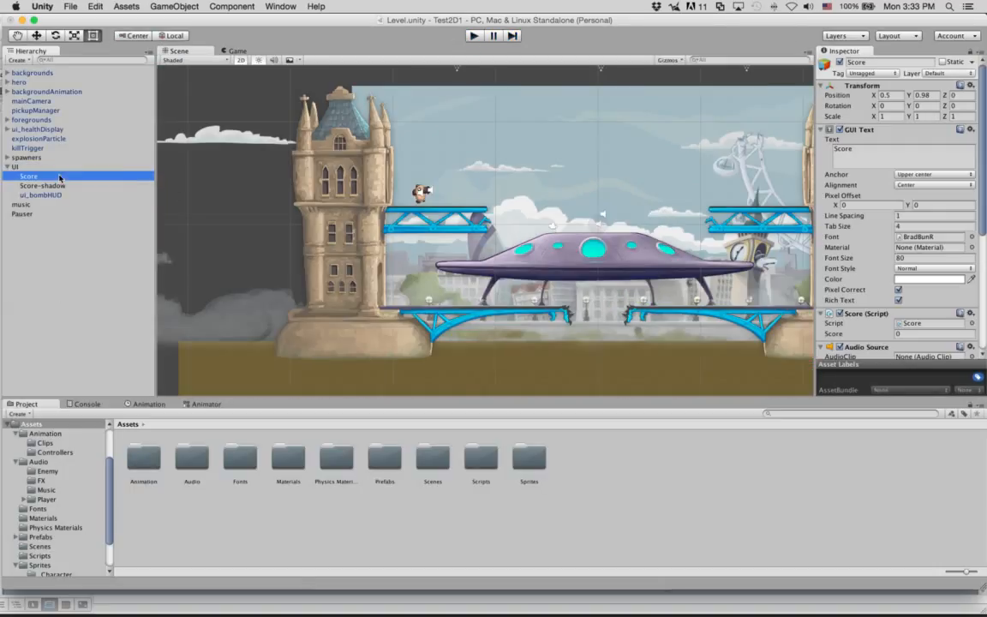
Step: Locate Score.cs in Assets > Scripts and open it in MonoDevelop
scroll(885, 246, down, 5)
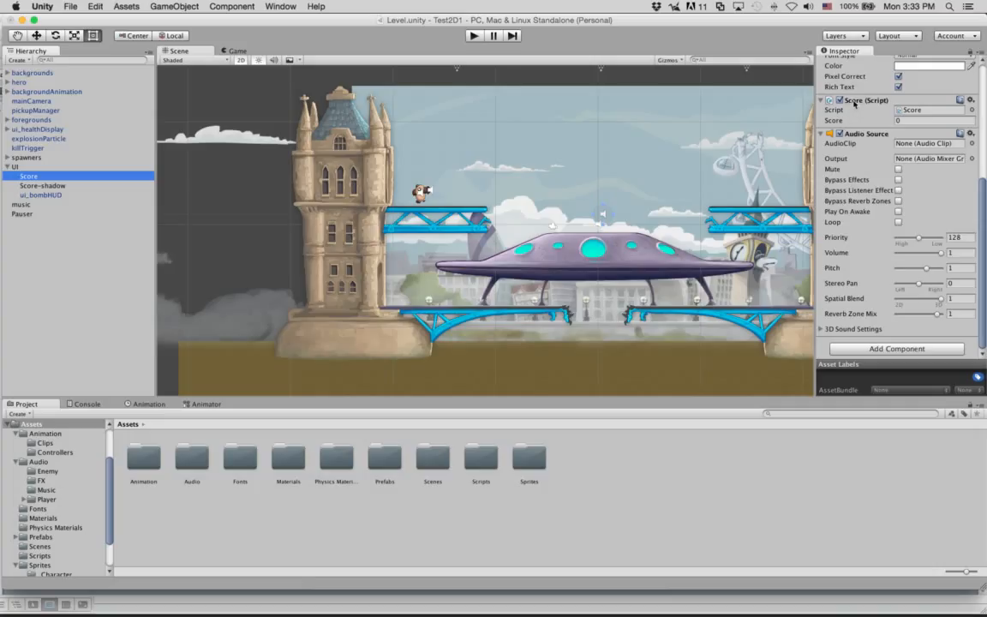
click(915, 110)
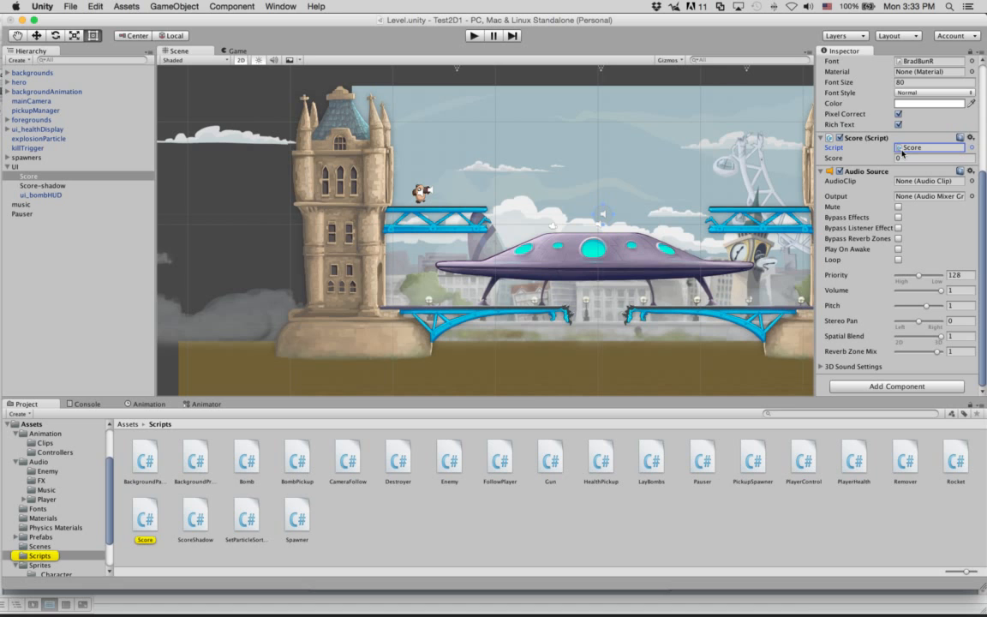
double_click(144, 521)
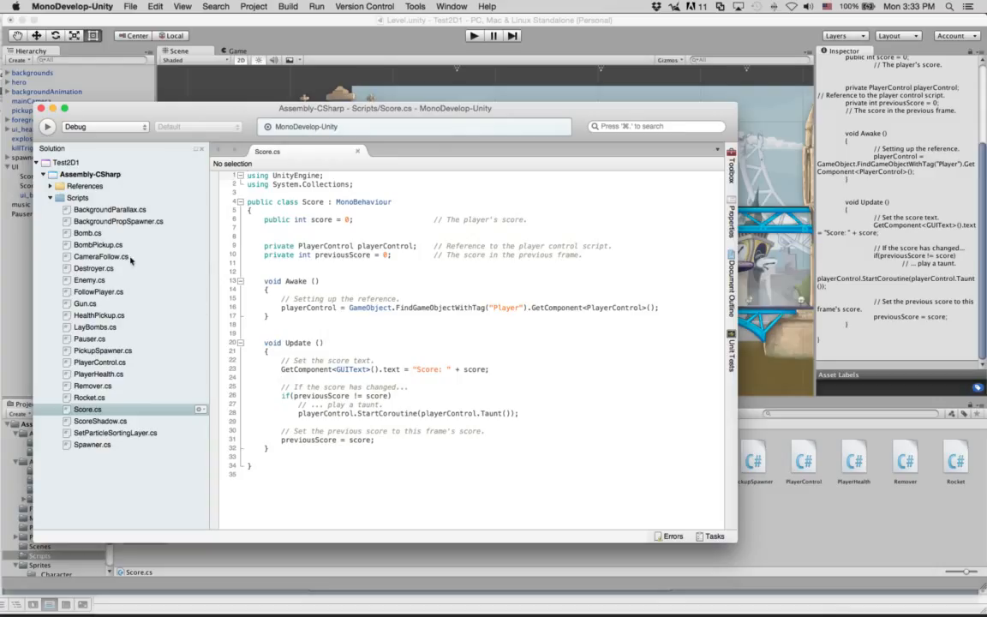
Step: Highlight the Score class and its Awake method, including the playerControl assignment on line 16
drag(520, 491, 202, 152)
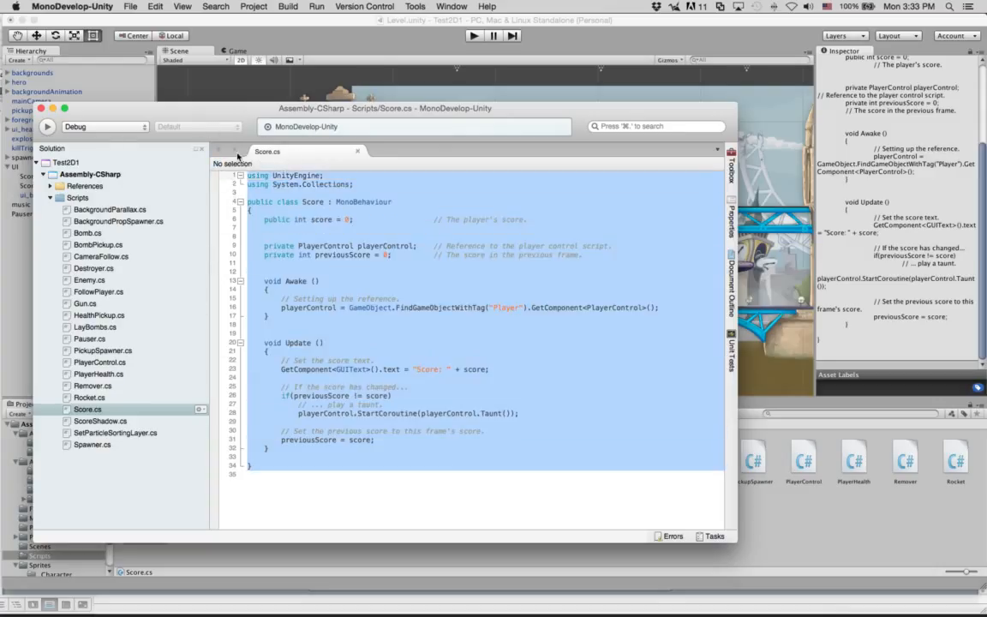
click(409, 277)
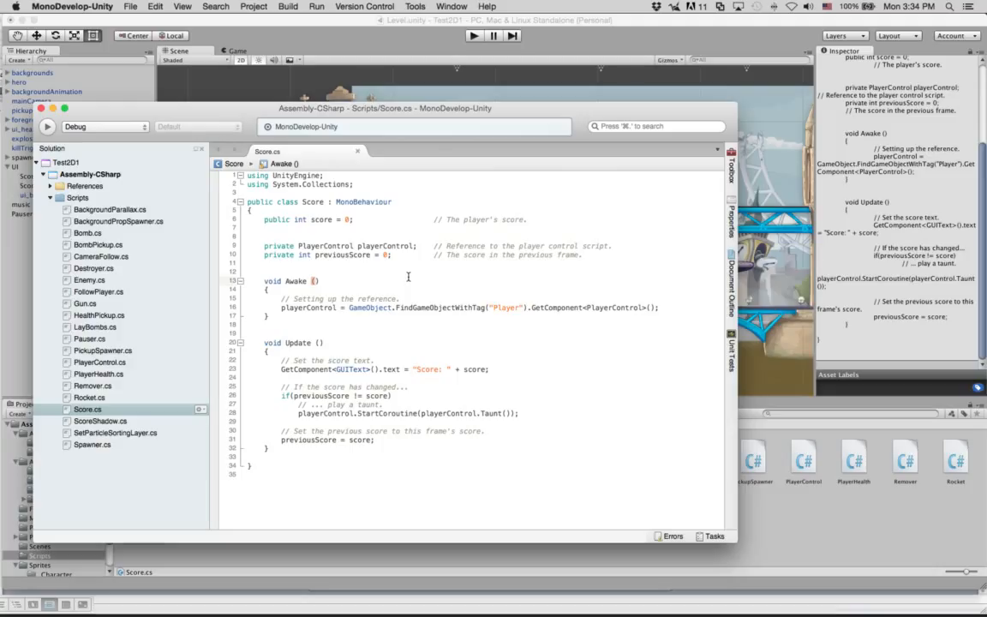
drag(250, 236, 313, 289)
click(312, 291)
drag(248, 203, 490, 490)
click(485, 370)
double_click(296, 281)
drag(248, 281, 350, 331)
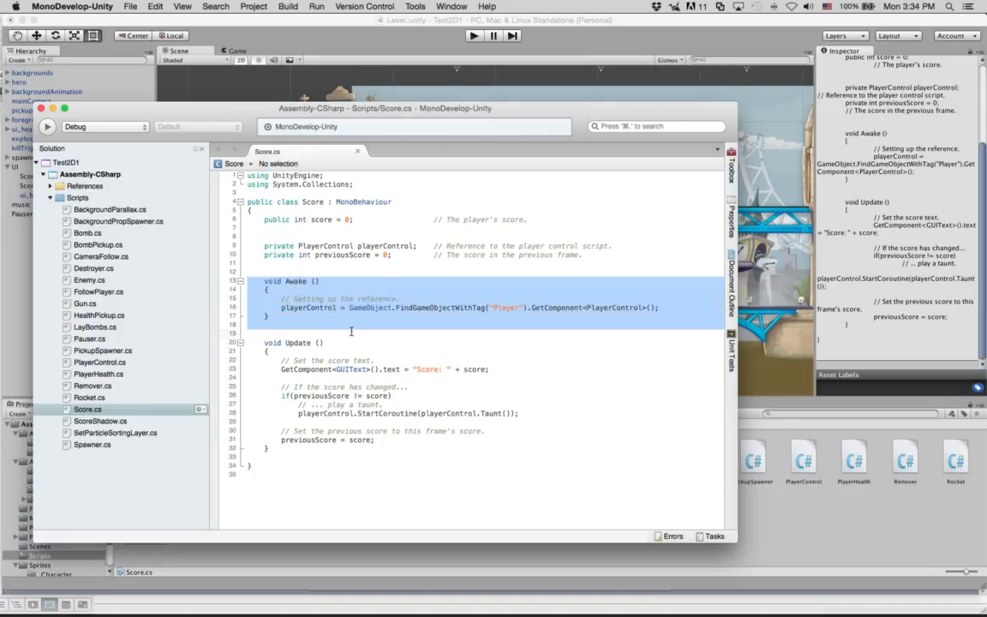
click(350, 331)
drag(281, 307, 677, 307)
click(677, 307)
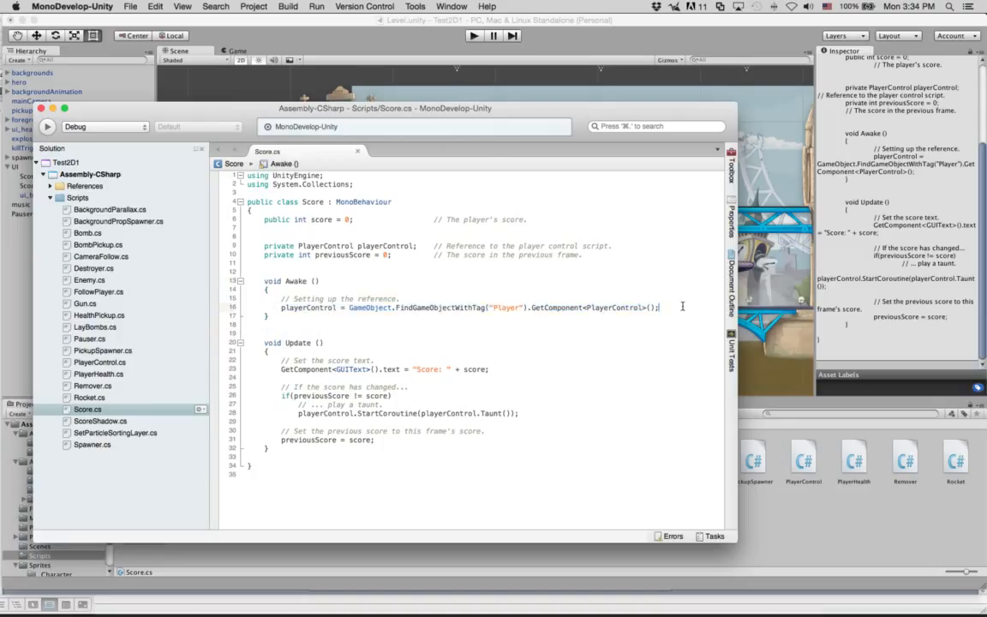
Step: Highlight the Update method in Score.cs, including the score variable on line 23
double_click(300, 343)
click(291, 342)
drag(277, 369, 519, 415)
click(463, 368)
double_click(467, 368)
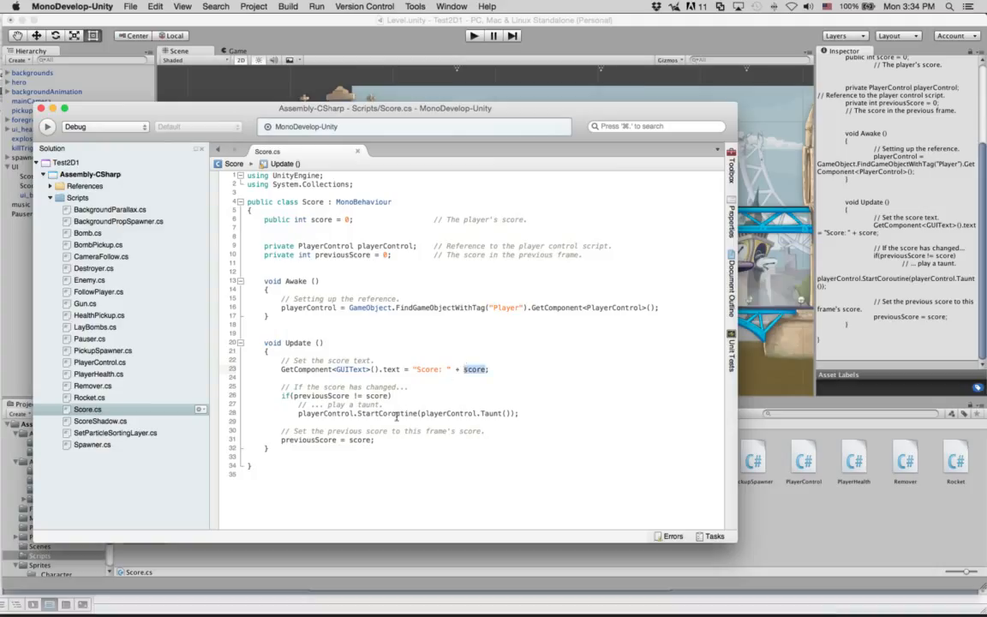
drag(486, 446, 442, 369)
click(443, 368)
drag(262, 343, 432, 460)
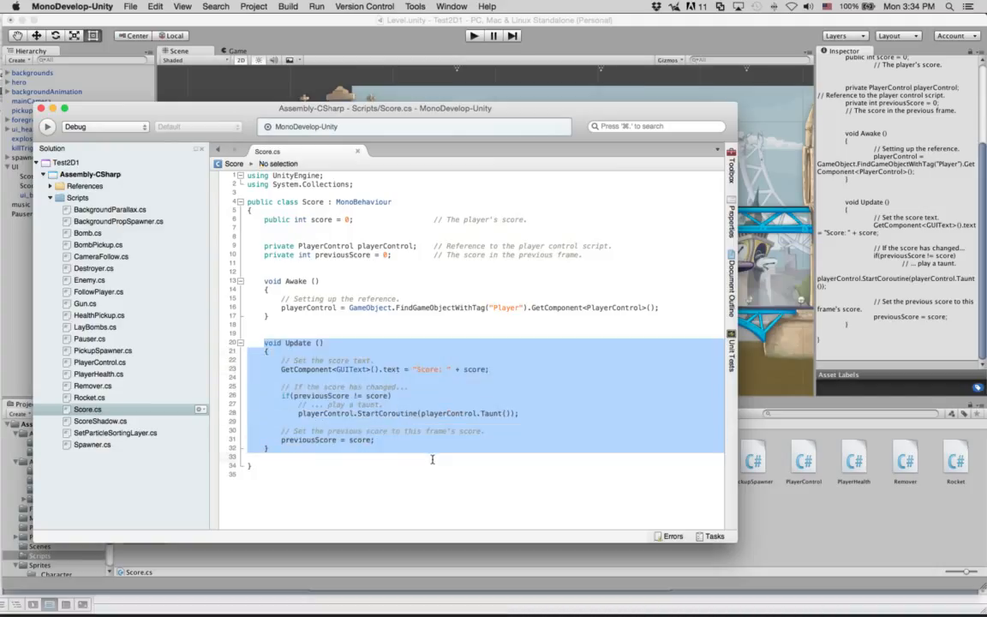
click(432, 460)
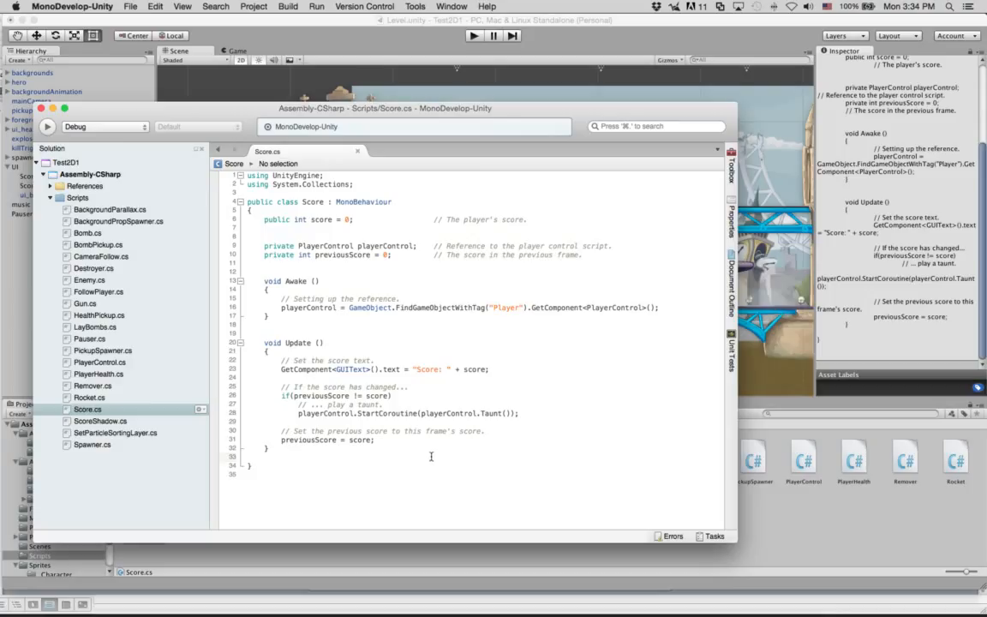
drag(418, 450, 347, 342)
click(352, 345)
Step: Reselect Update's lines 20–31, then open Bomb.cs and scroll to its explosion code at the end
drag(254, 343, 376, 440)
click(304, 440)
click(251, 340)
click(385, 440)
click(254, 358)
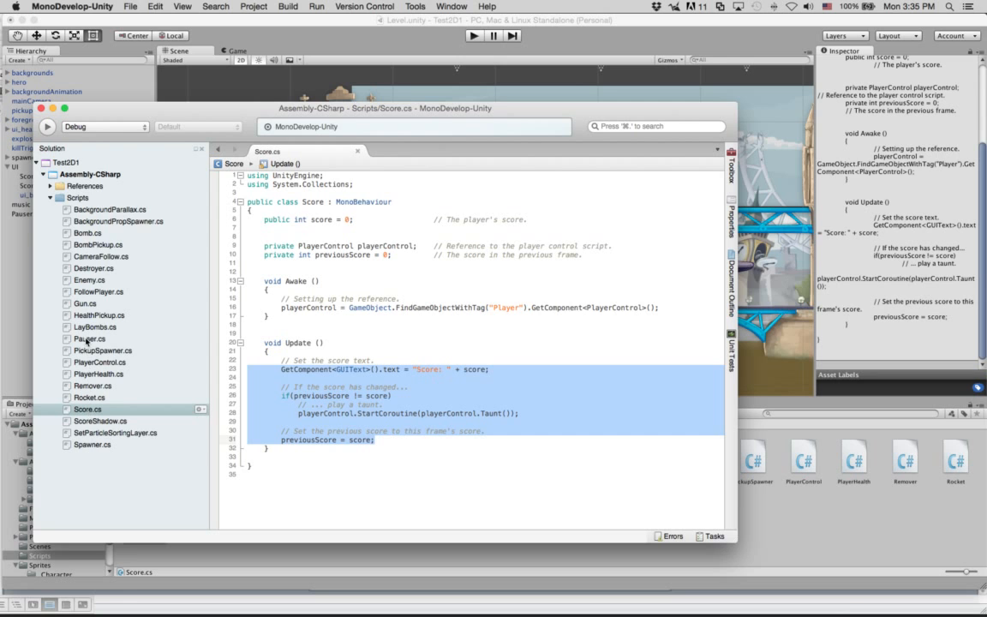
double_click(87, 232)
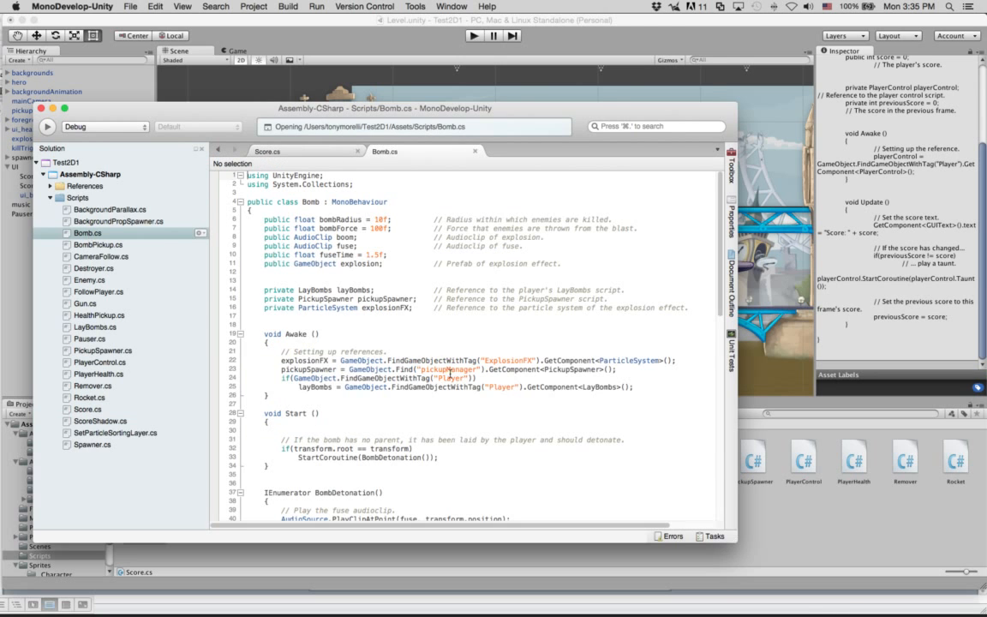
scroll(411, 360, down, 18)
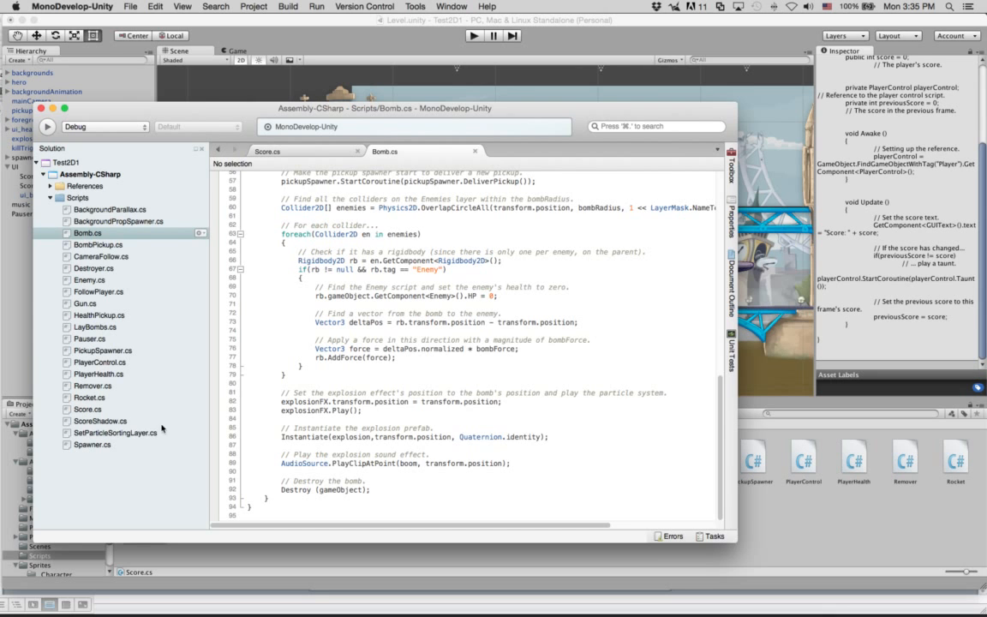
Step: Open Spawner.cs and highlight InvokeRepeating with spawnDelay, spawnTime, and Spawn's enemy-instantiating lines
double_click(98, 445)
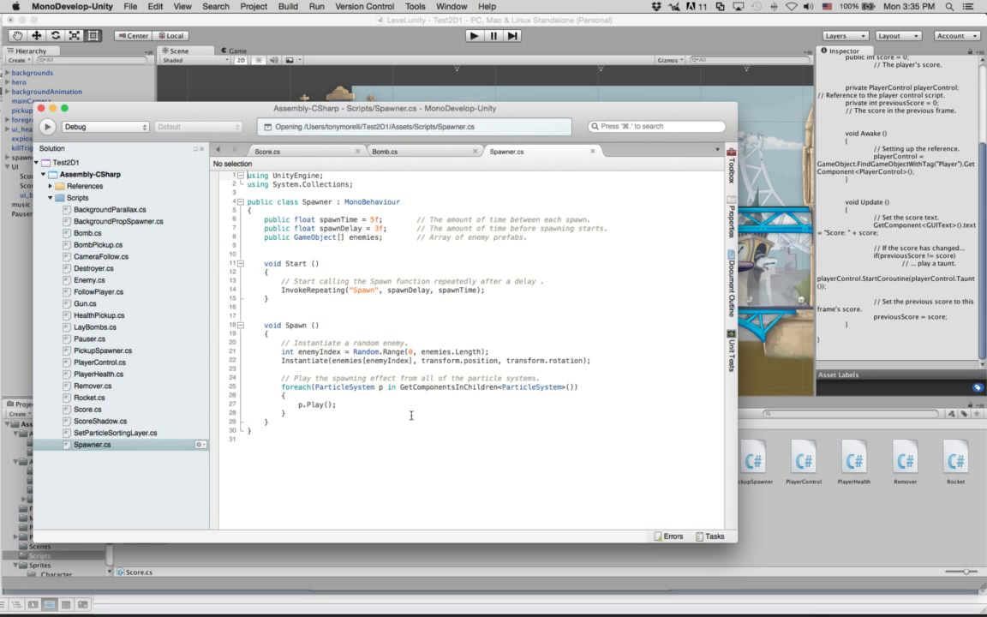
mouse_move(354, 439)
mouse_down()
mouse_move(283, 206)
mouse_move(250, 184)
mouse_move(257, 326)
mouse_move(354, 437)
mouse_up()
double_click(315, 291)
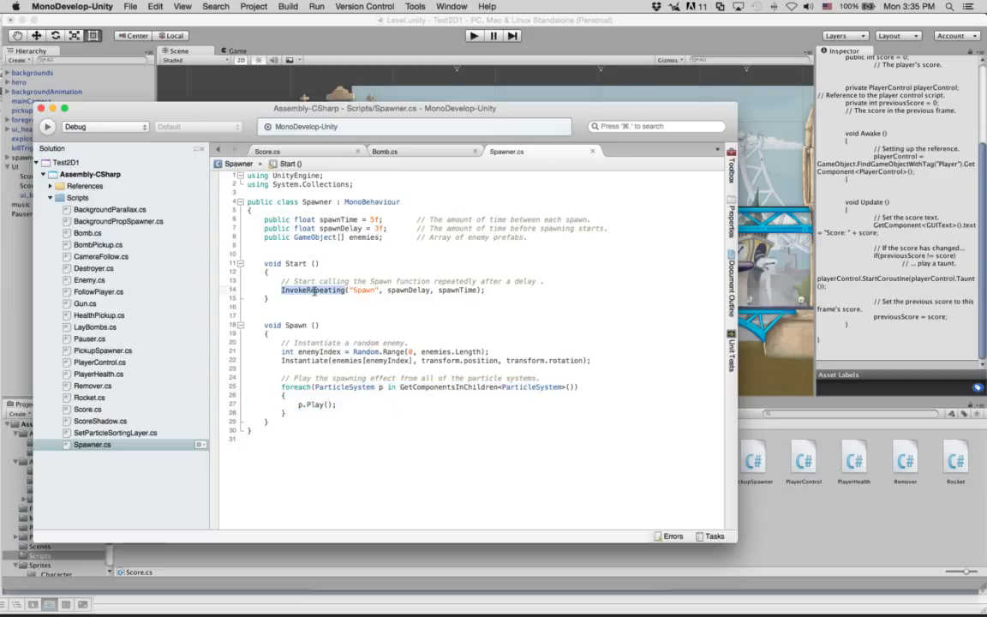
click(370, 299)
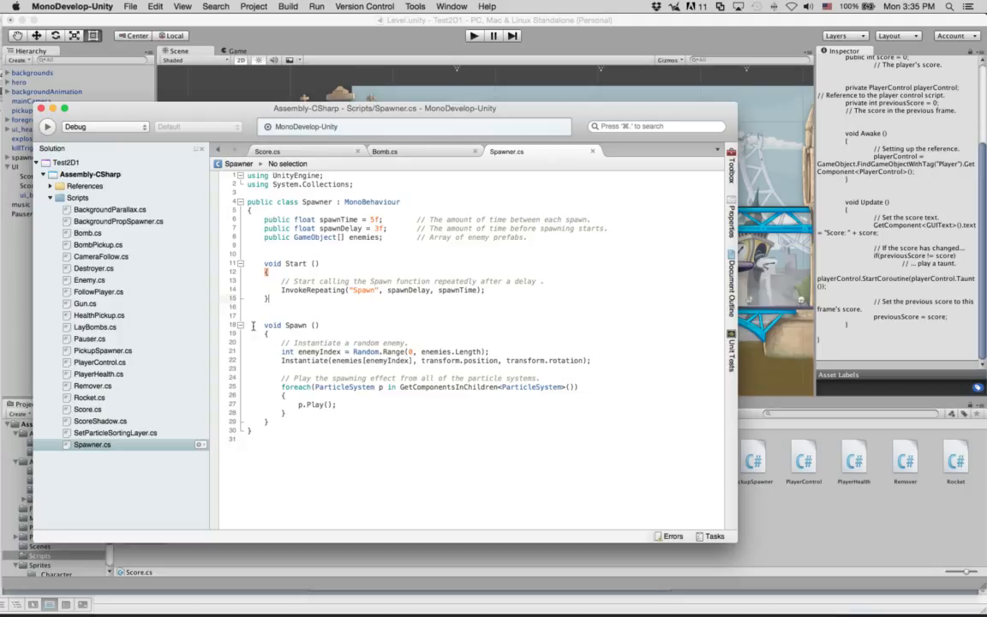
drag(253, 325, 334, 322)
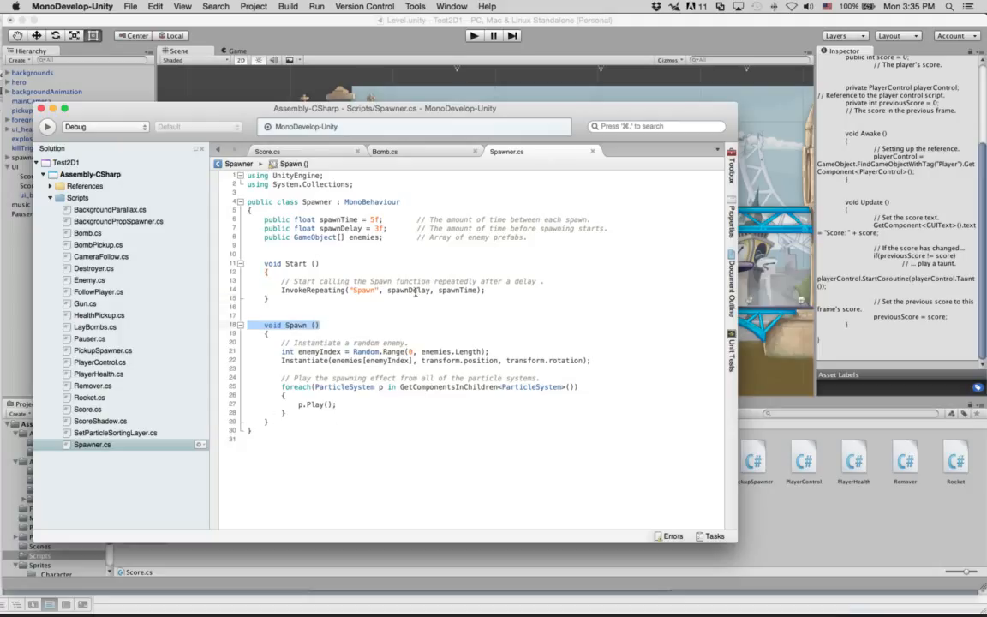
double_click(408, 290)
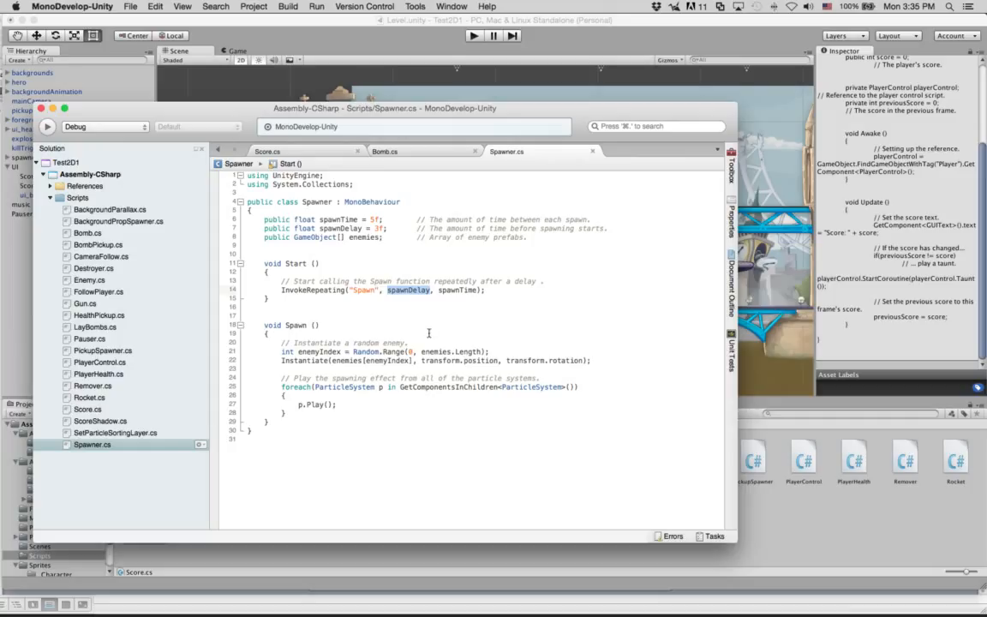
double_click(455, 291)
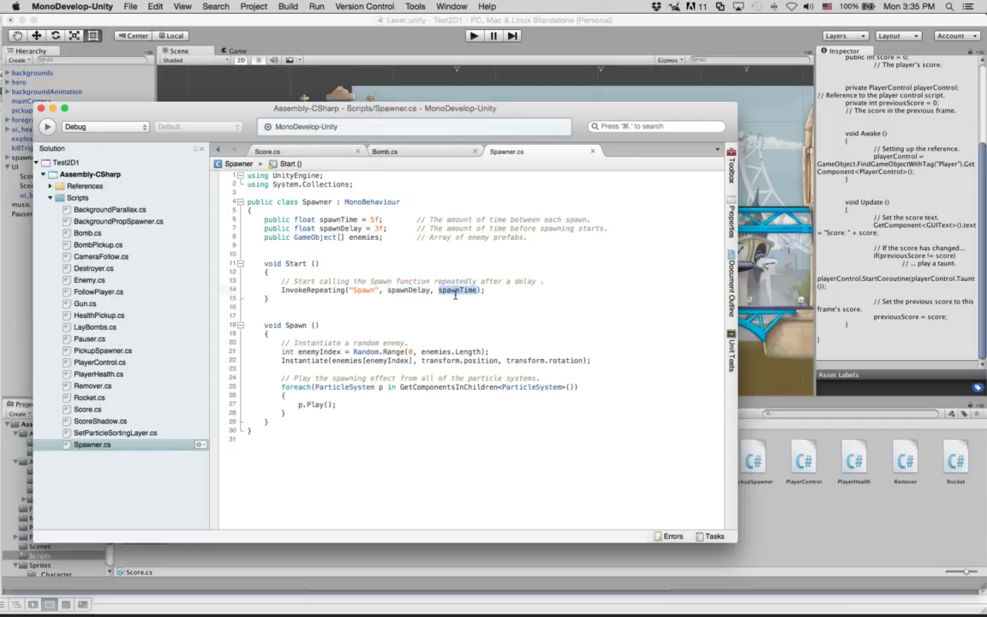
double_click(425, 289)
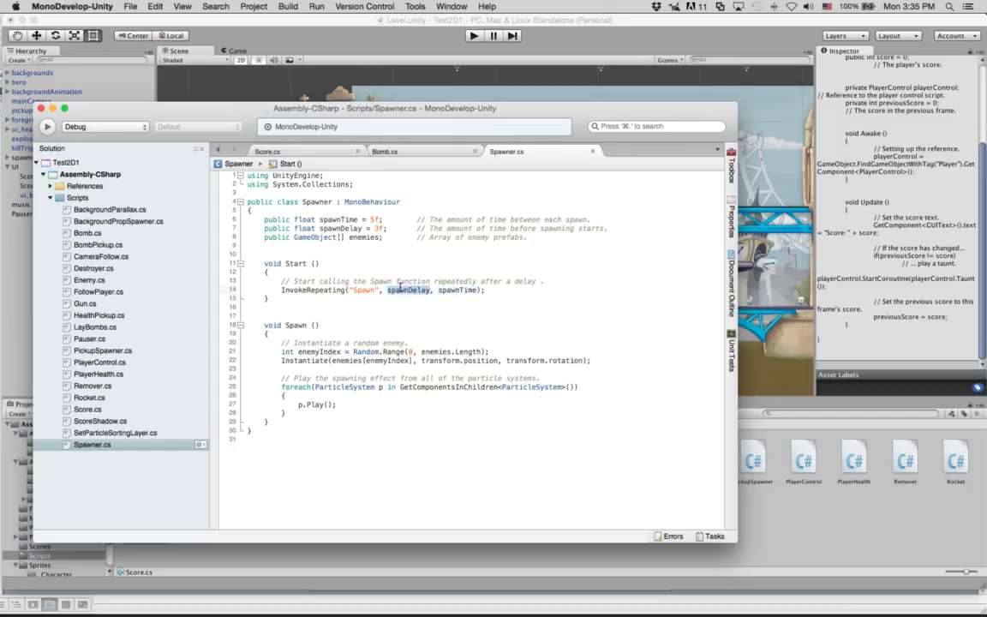
double_click(455, 288)
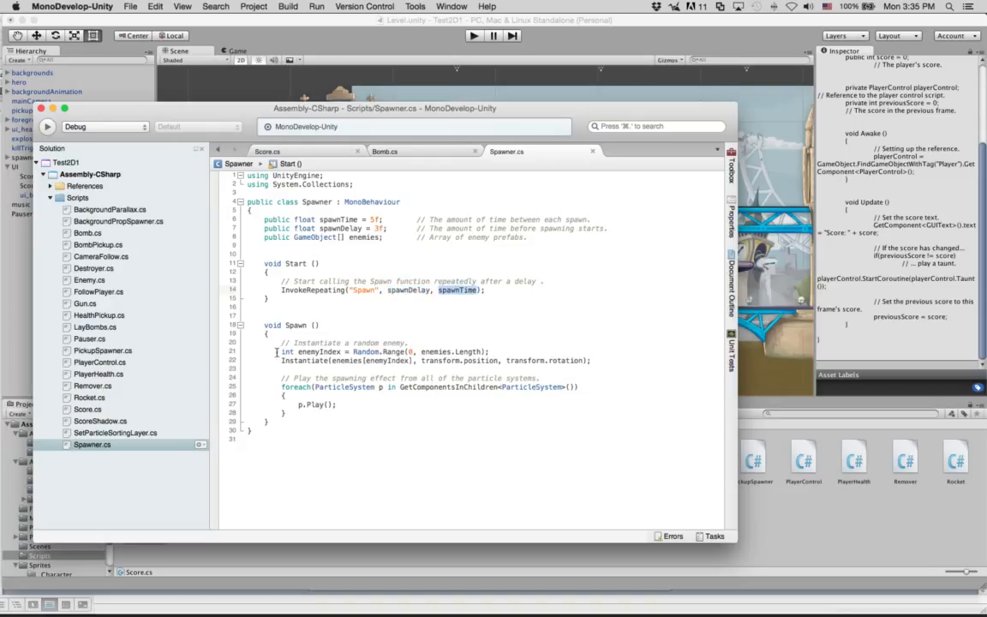
drag(280, 352, 333, 355)
click(431, 408)
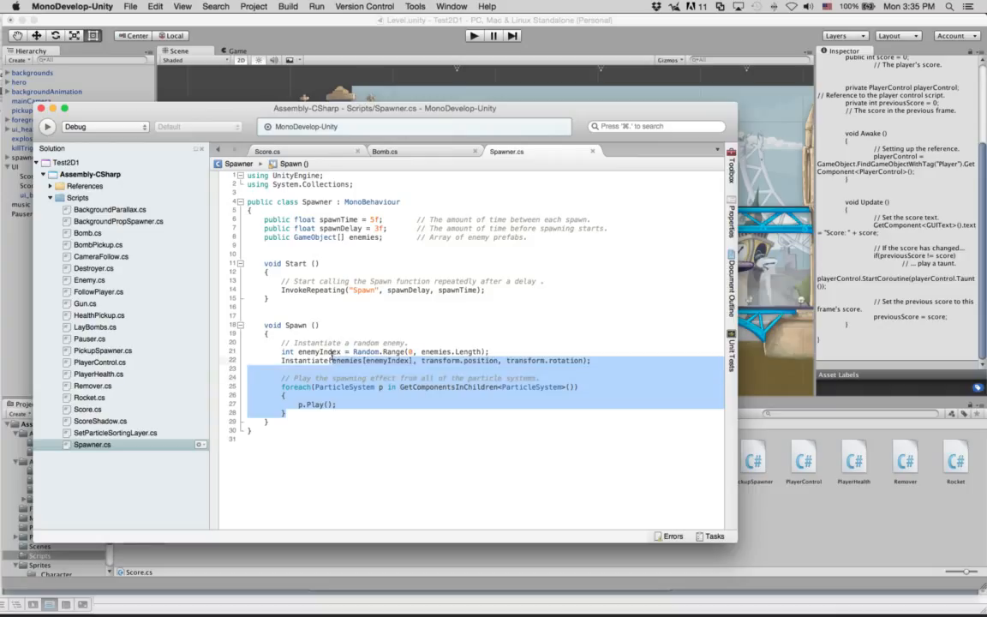
Step: Highlight the Spawner class from its declaration through line 31, then close MonoDevelop
drag(247, 199, 401, 374)
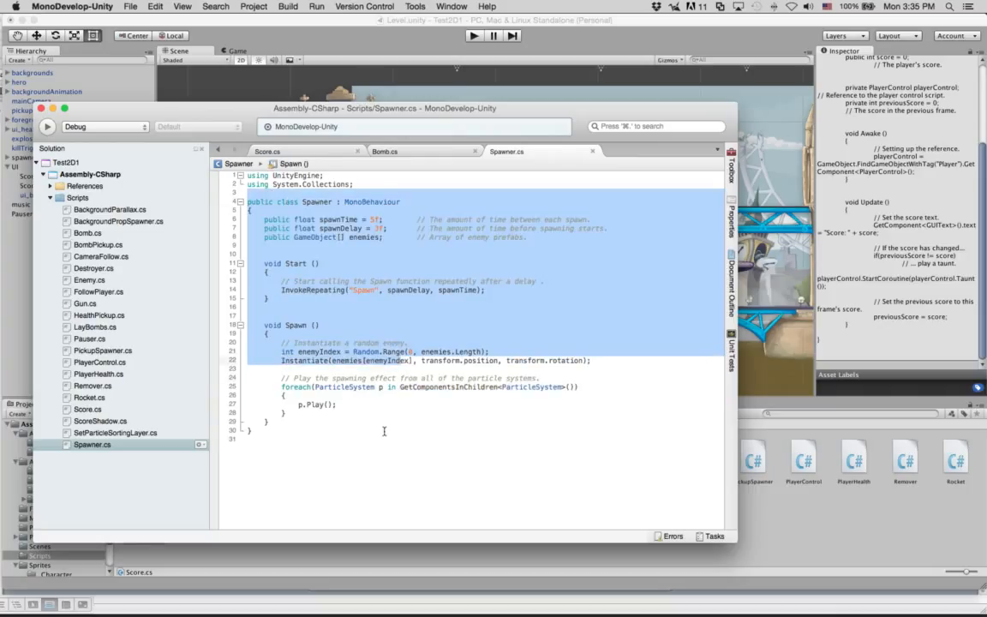
drag(384, 436, 368, 351)
click(353, 291)
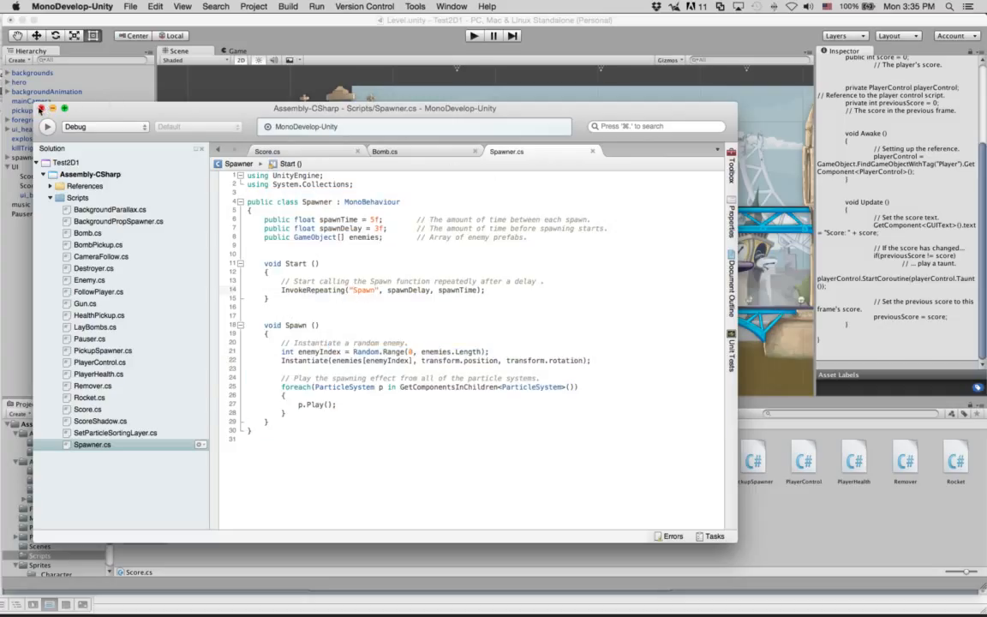
click(40, 109)
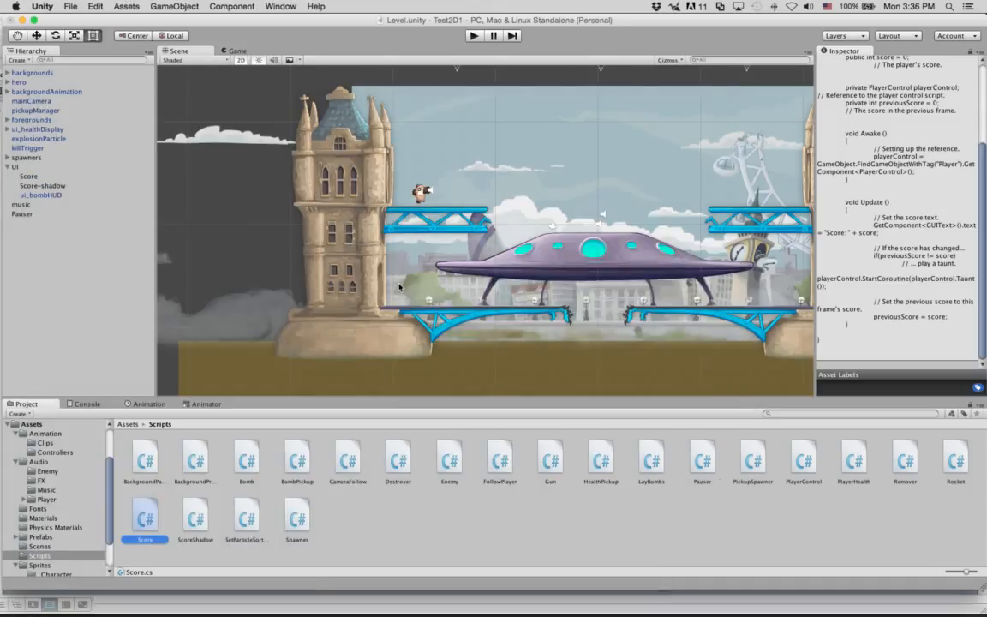
Step: Pan the Scene with the Hand tool to show both towers, then select foregrounds with the Rect tool
click(517, 537)
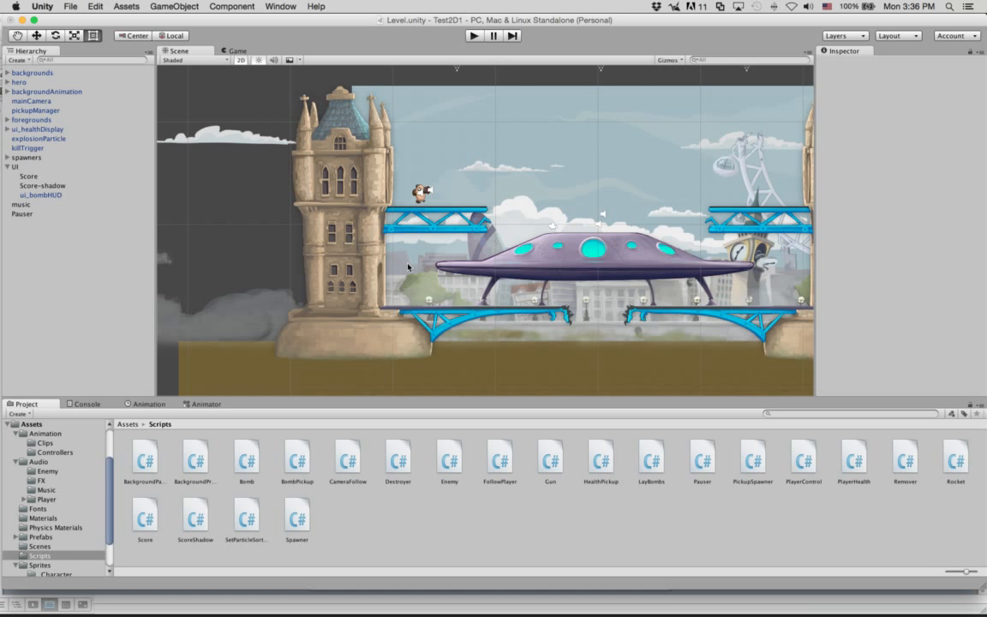
click(19, 38)
drag(616, 210, 514, 205)
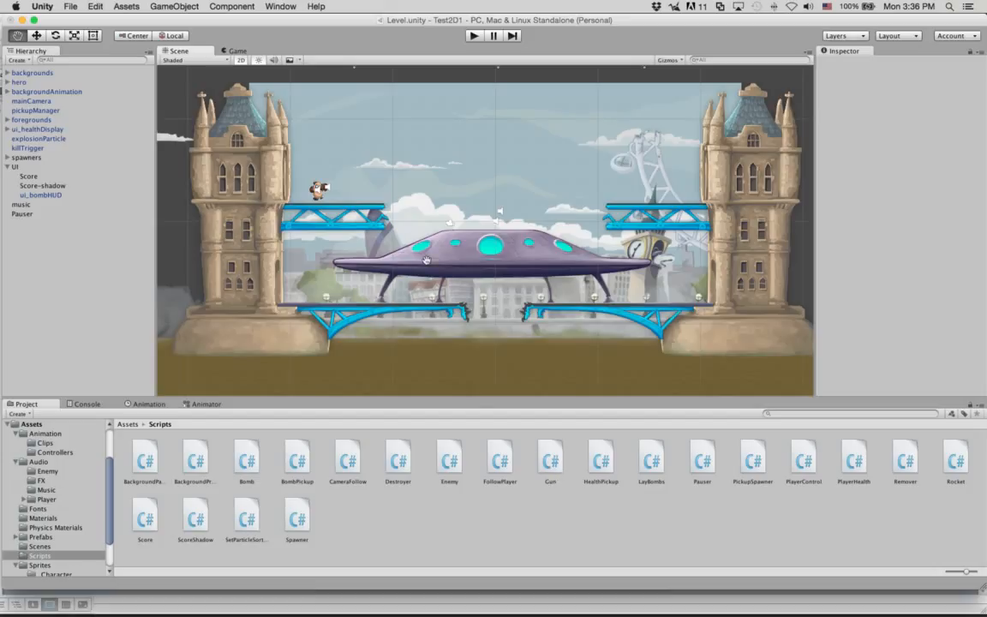
click(94, 36)
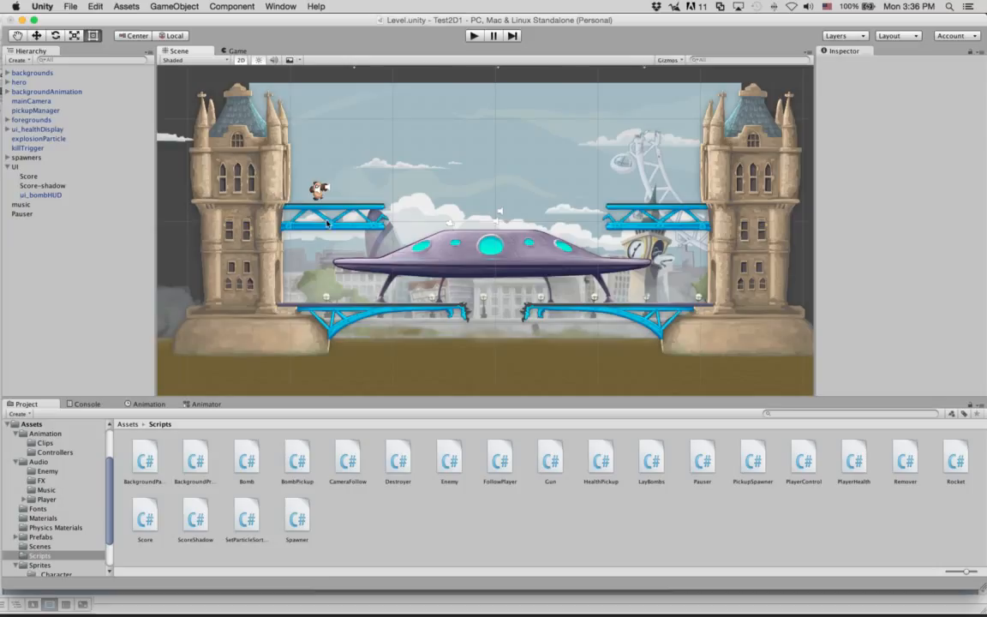
click(299, 204)
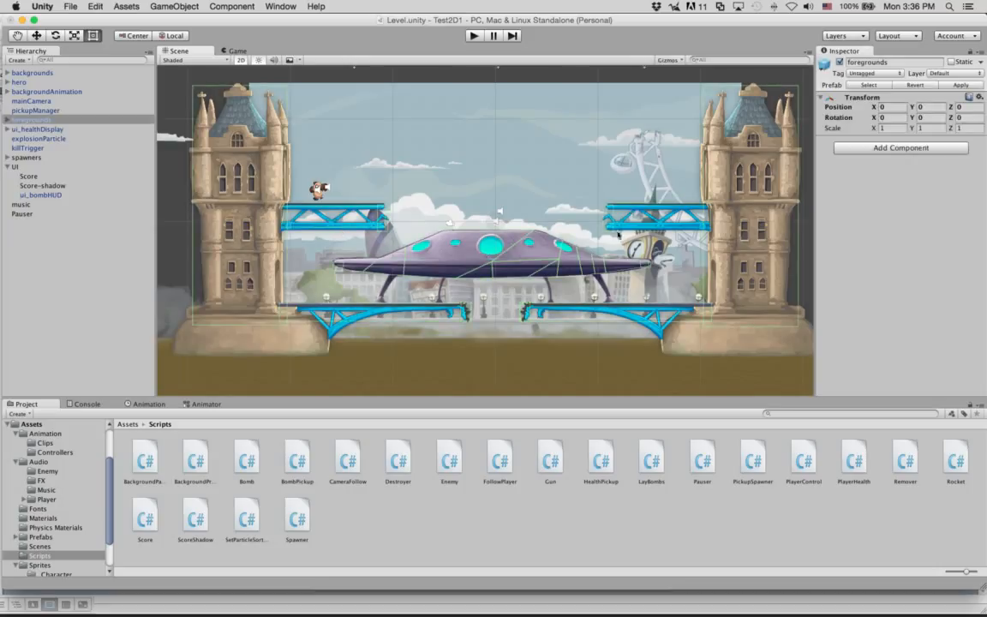